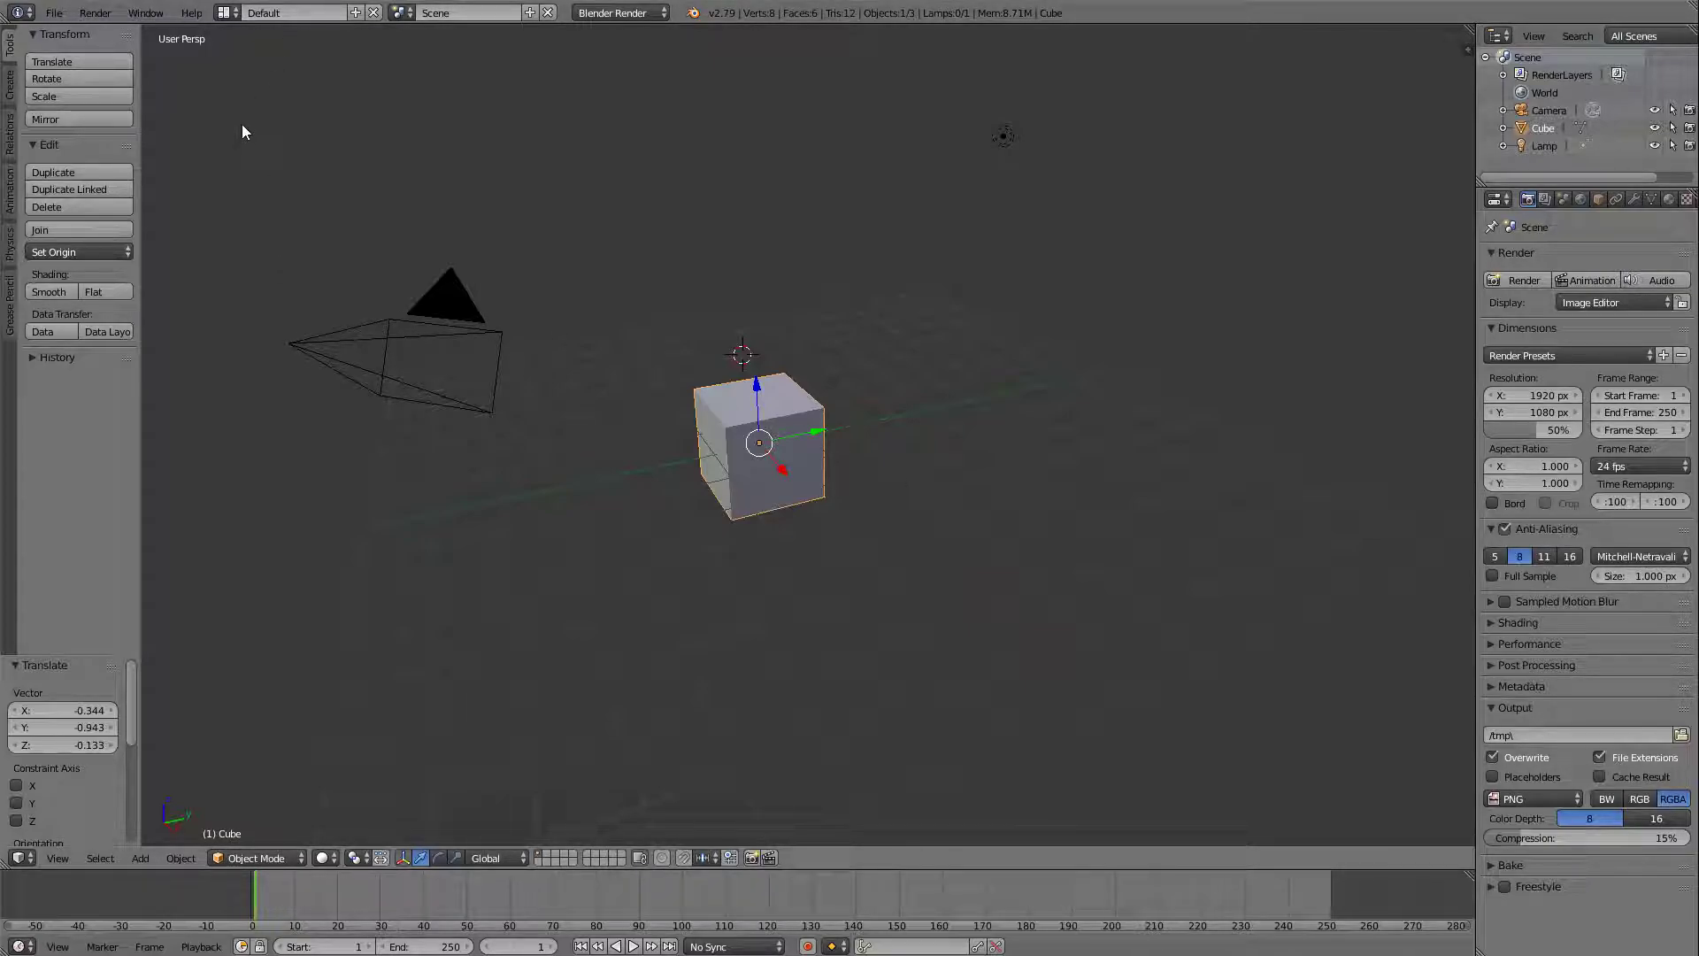
Set the mouse Select With option to Left in the Input user preferences and close the preferences window.
left_click(62, 16)
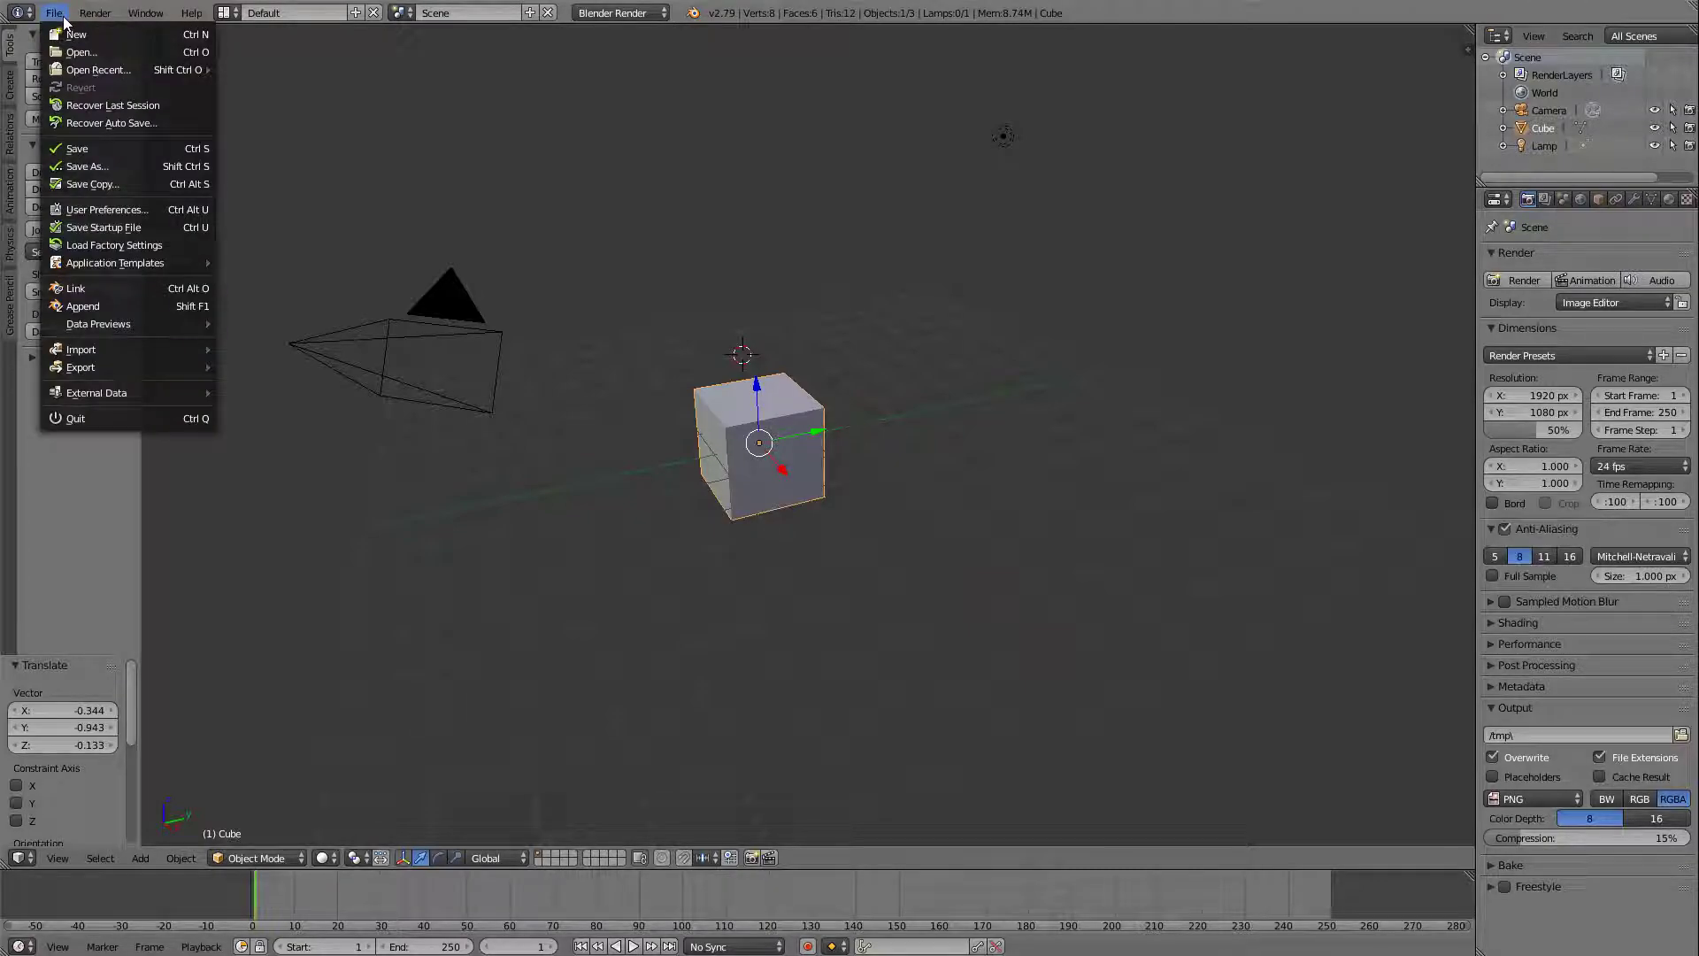
left_click(92, 215)
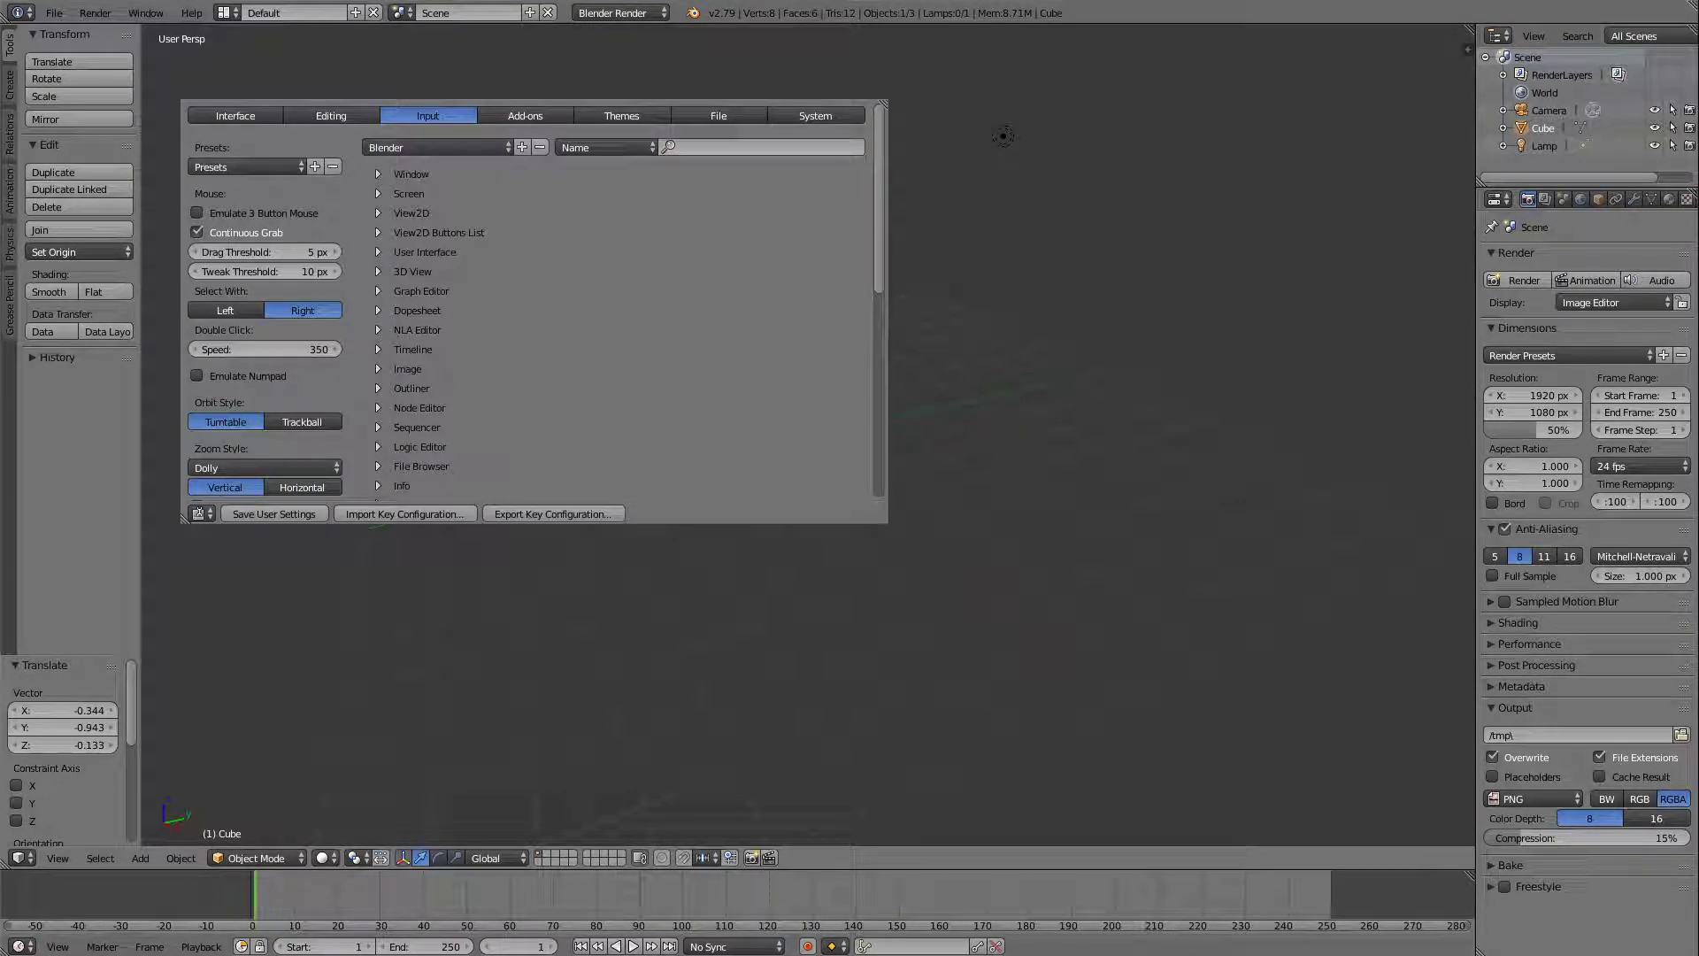
left_click(322, 117)
left_click(411, 115)
left_click(225, 312)
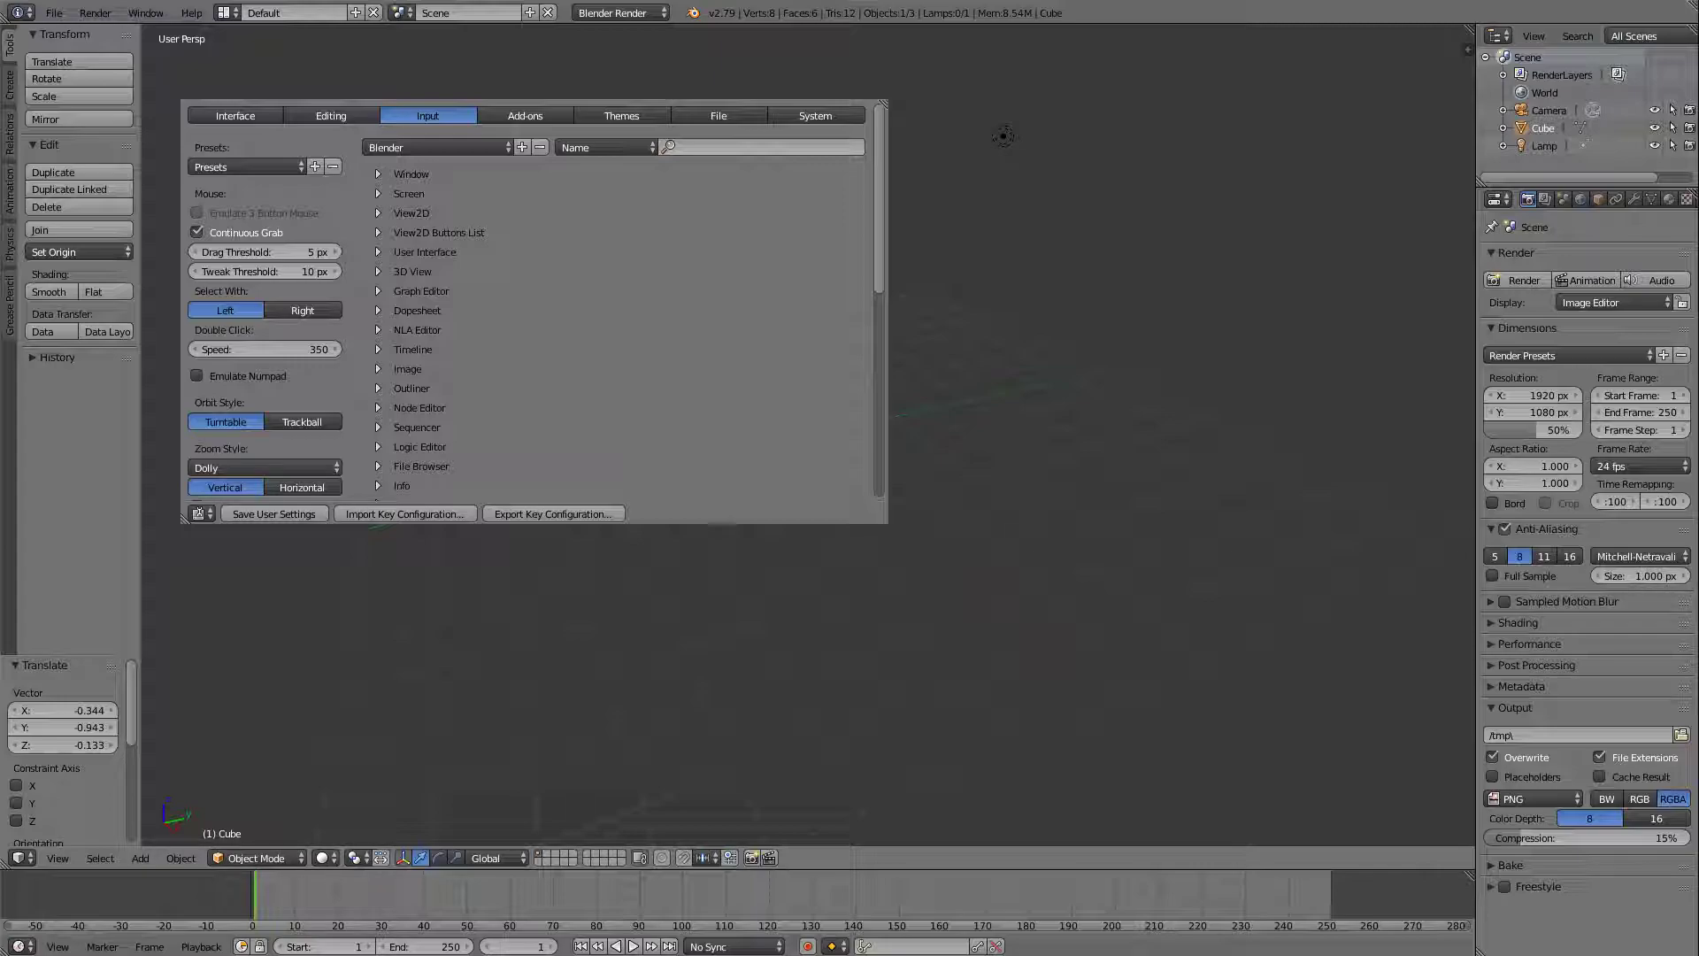
key("alt+F4")
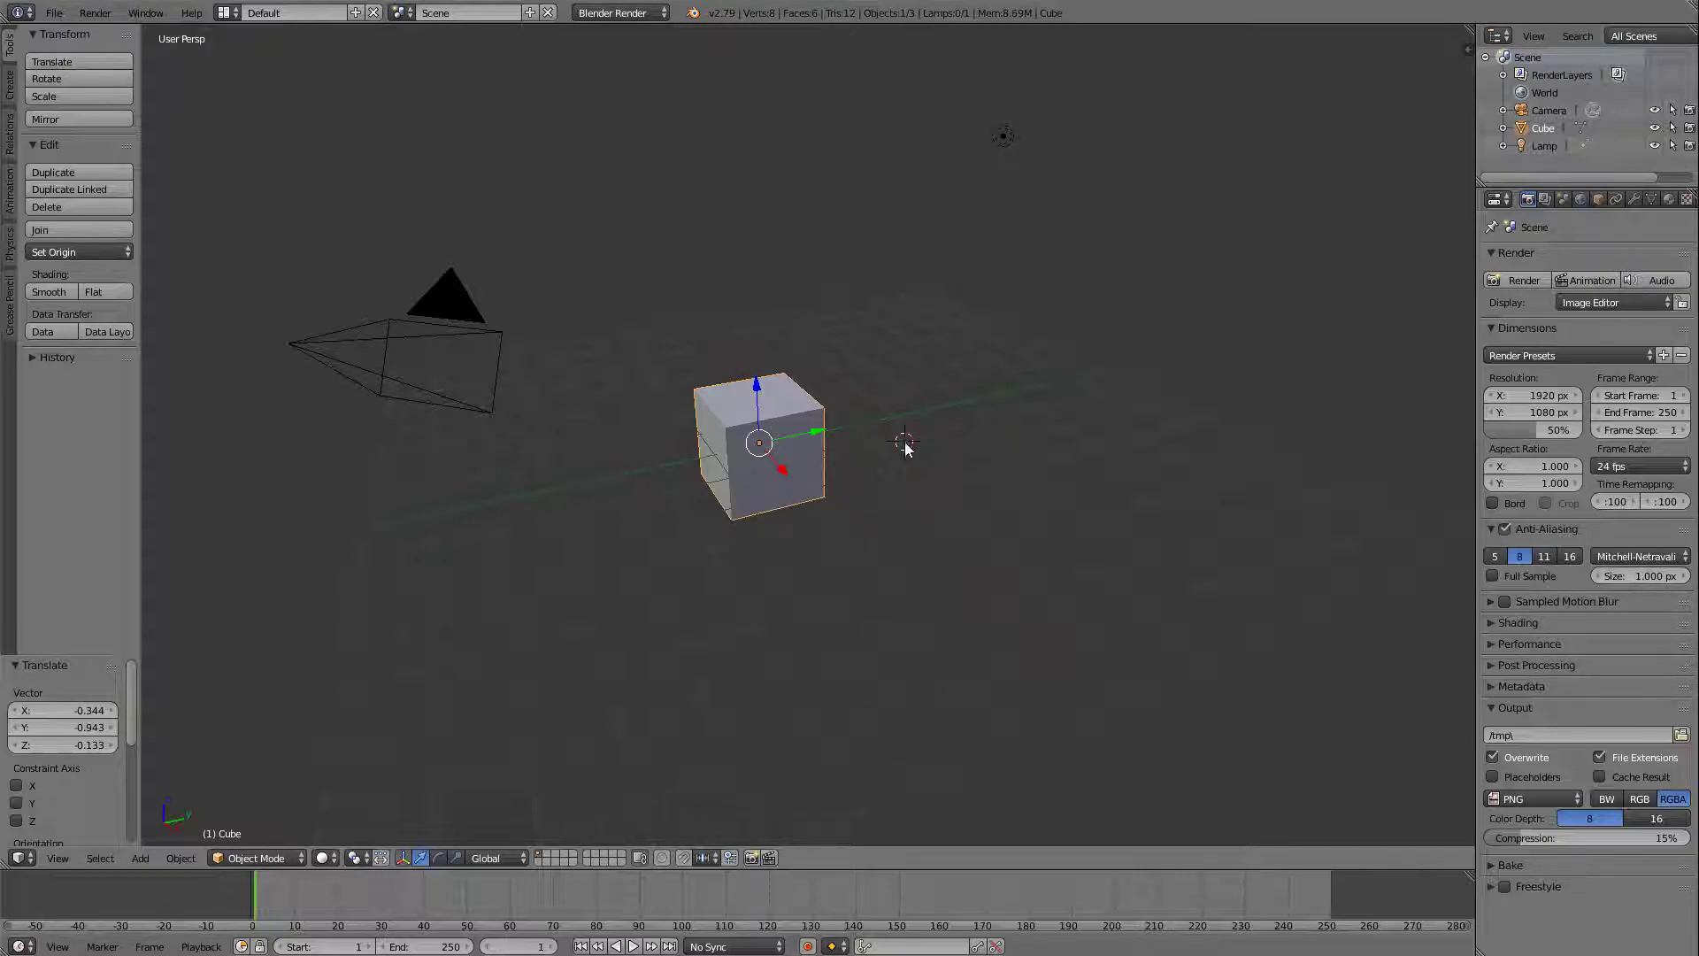
Place the 3D cursor at several spots around the cube, ending in the empty area below and to the right of it.
left_click(1101, 655)
left_click(949, 303)
left_click(572, 416)
left_click(524, 650)
left_click(794, 657)
left_click(1009, 603)
Toggle the selection of all objects in the scene, ending with everything deselected.
key("a")
key("a")
key("a")
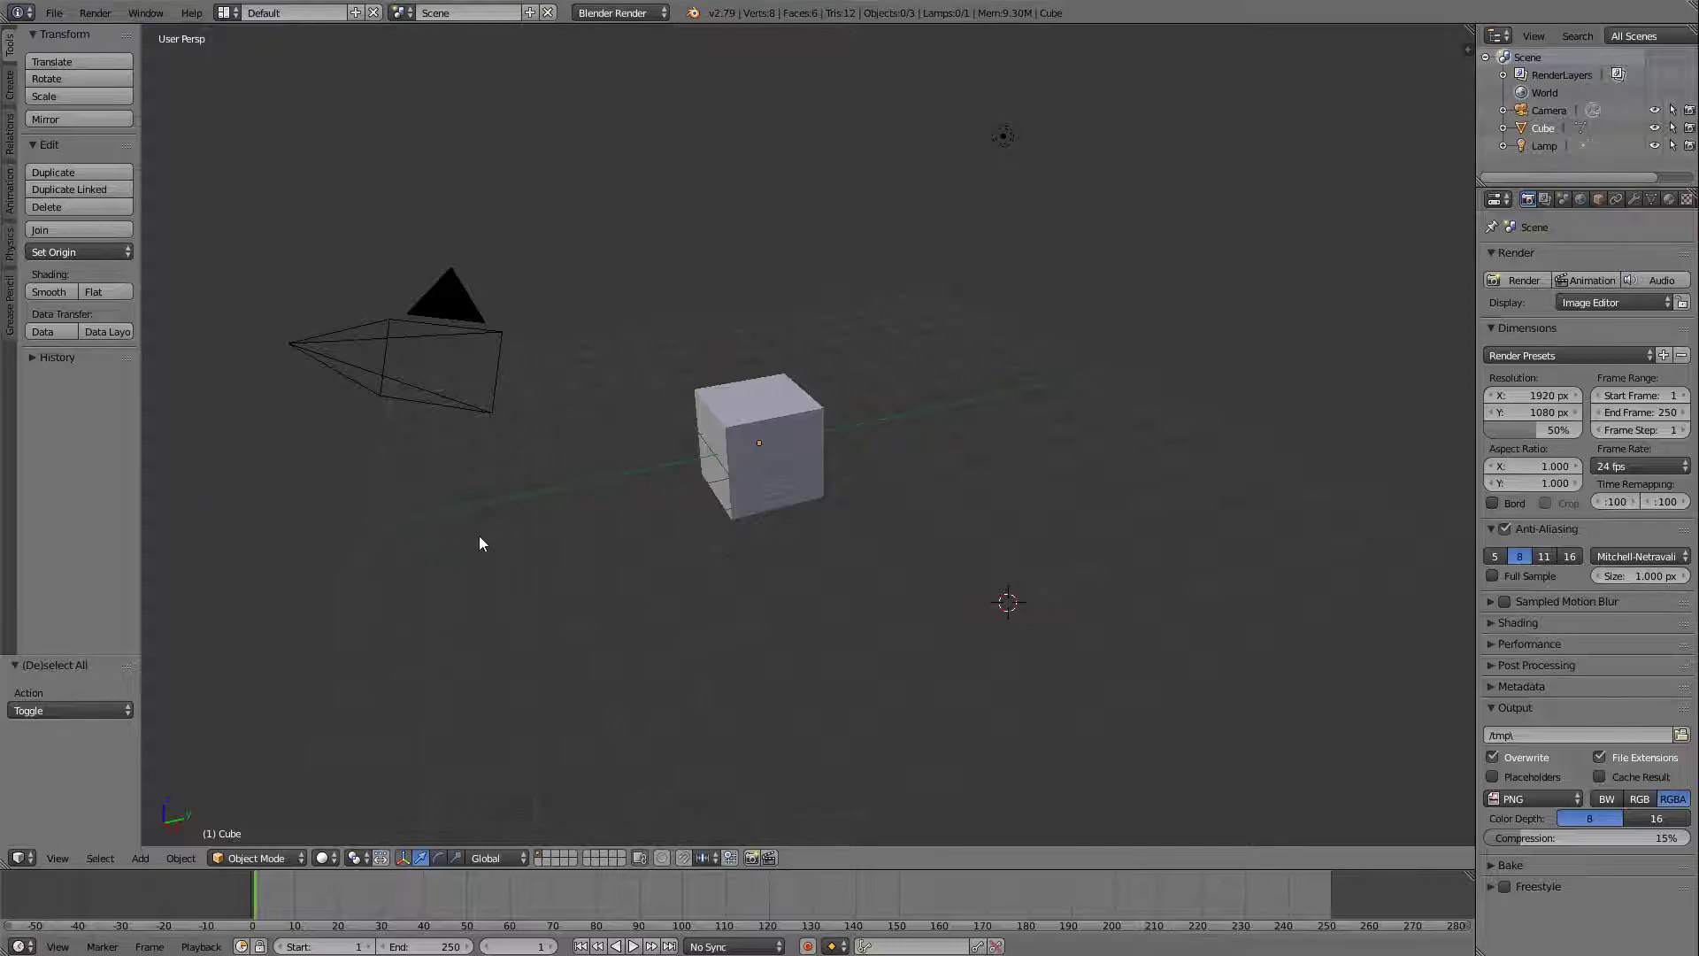
Set the scene's render engine to Cycles Render.
left_click(641, 14)
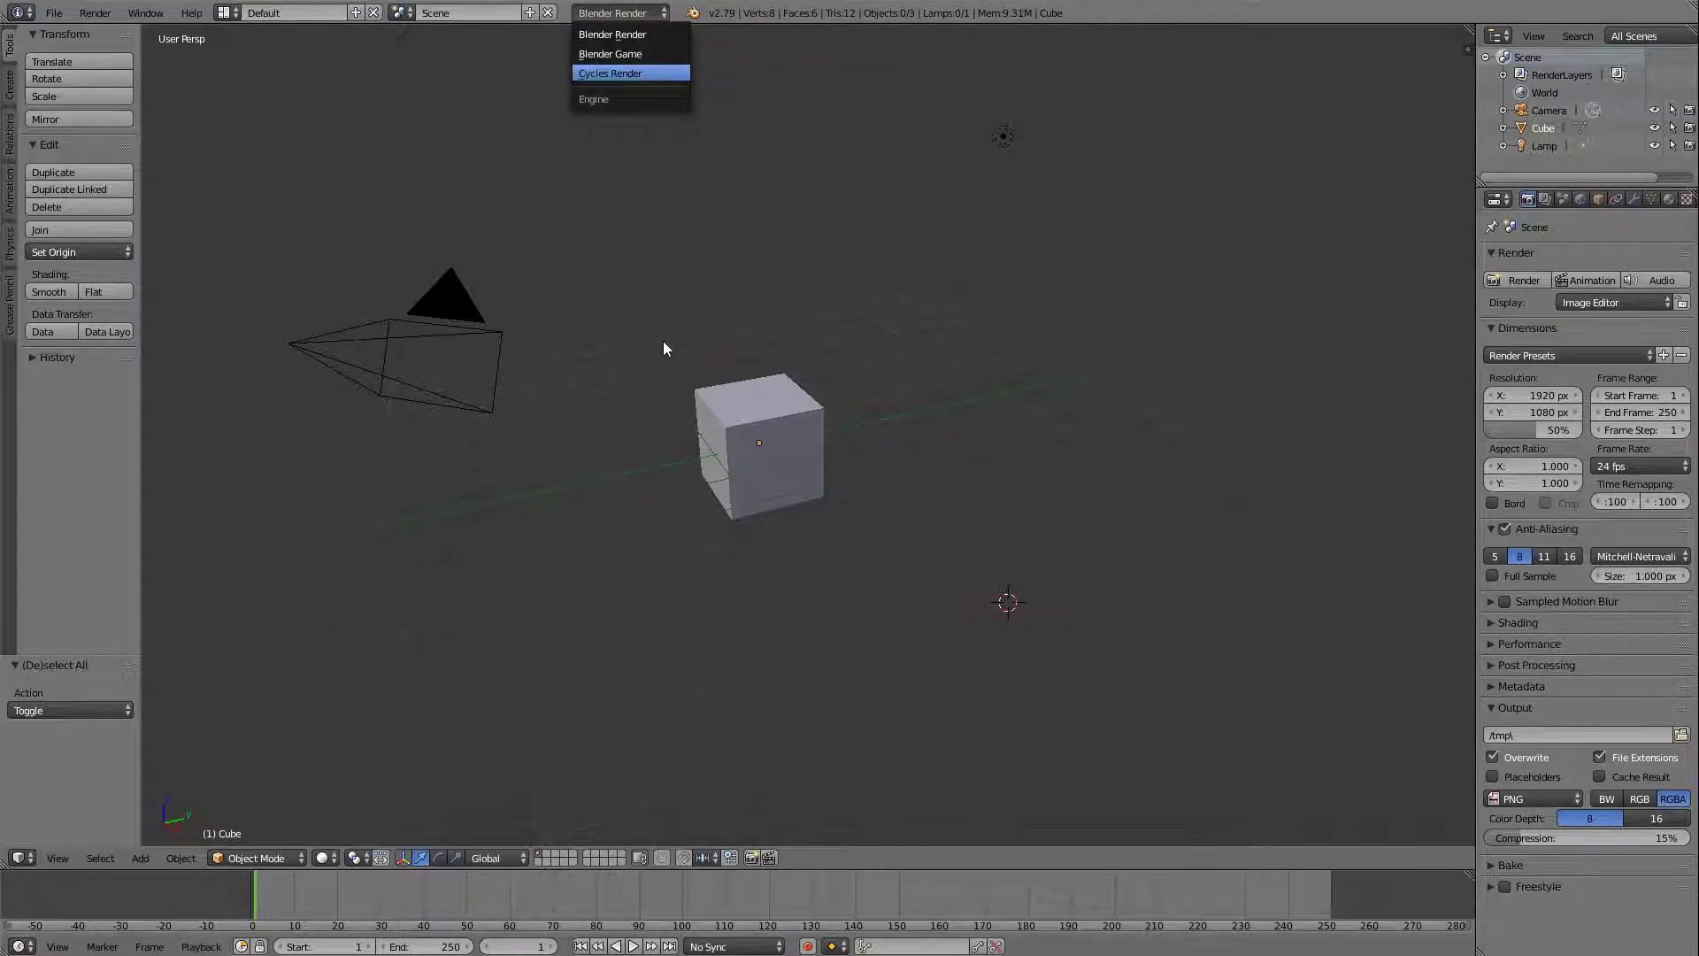
left_click(631, 74)
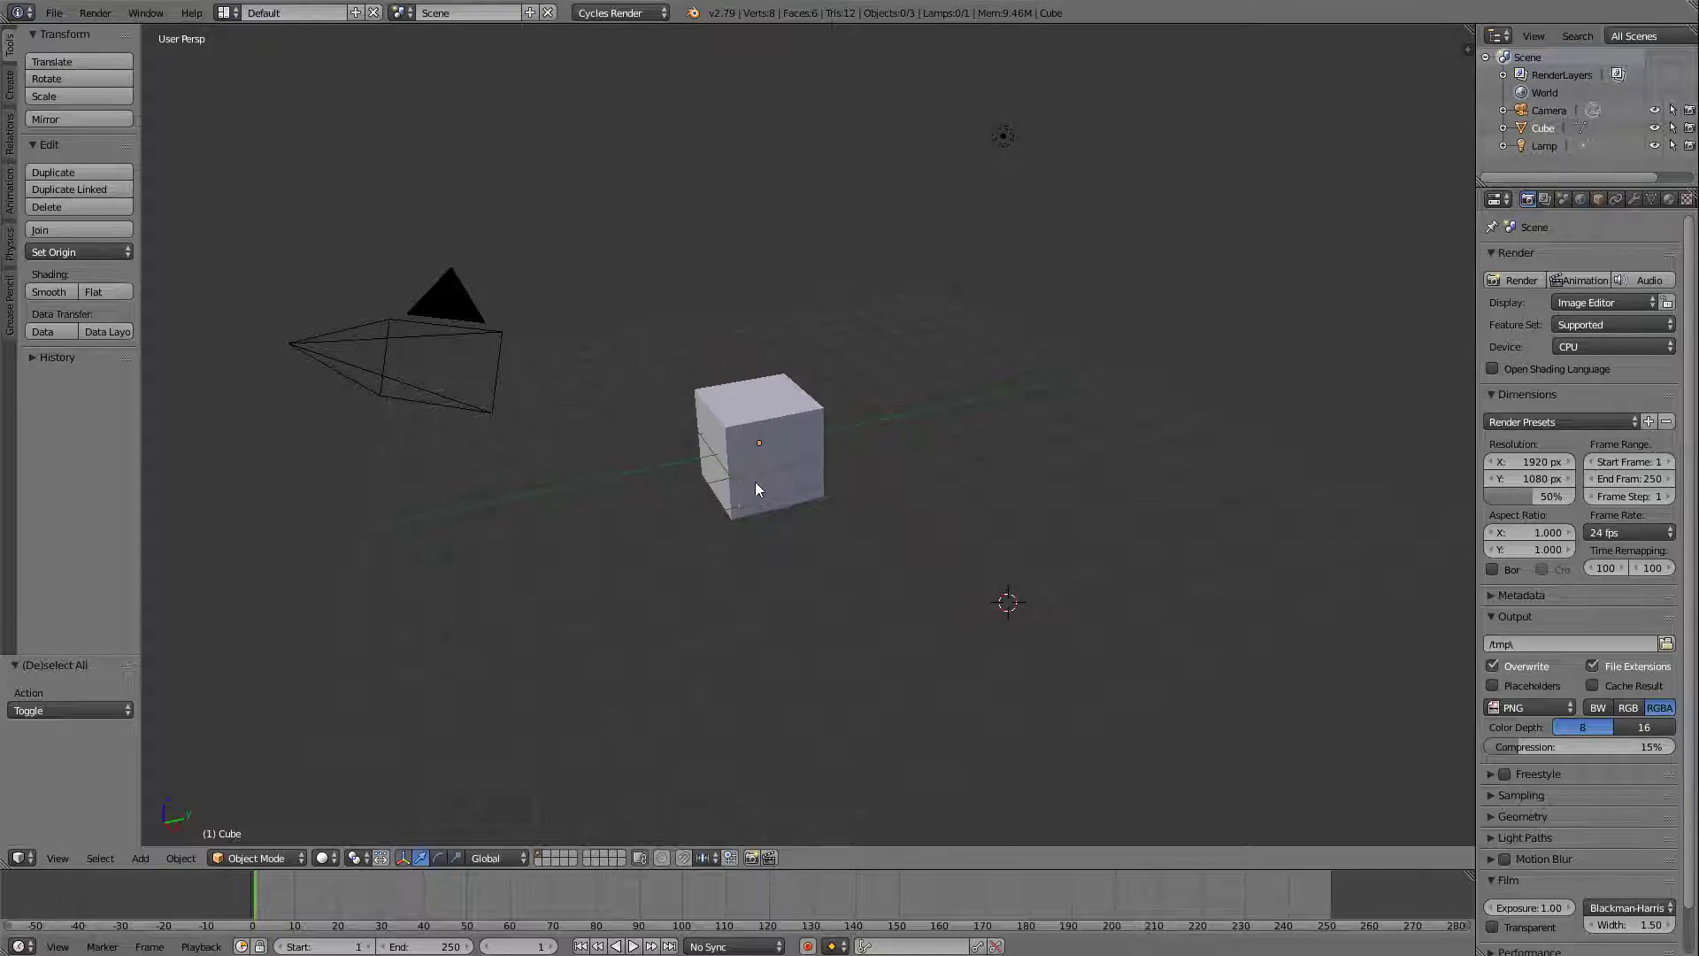
Examine the cube repeatedly from close up and from farther away.
scroll(749, 540, "up", 5)
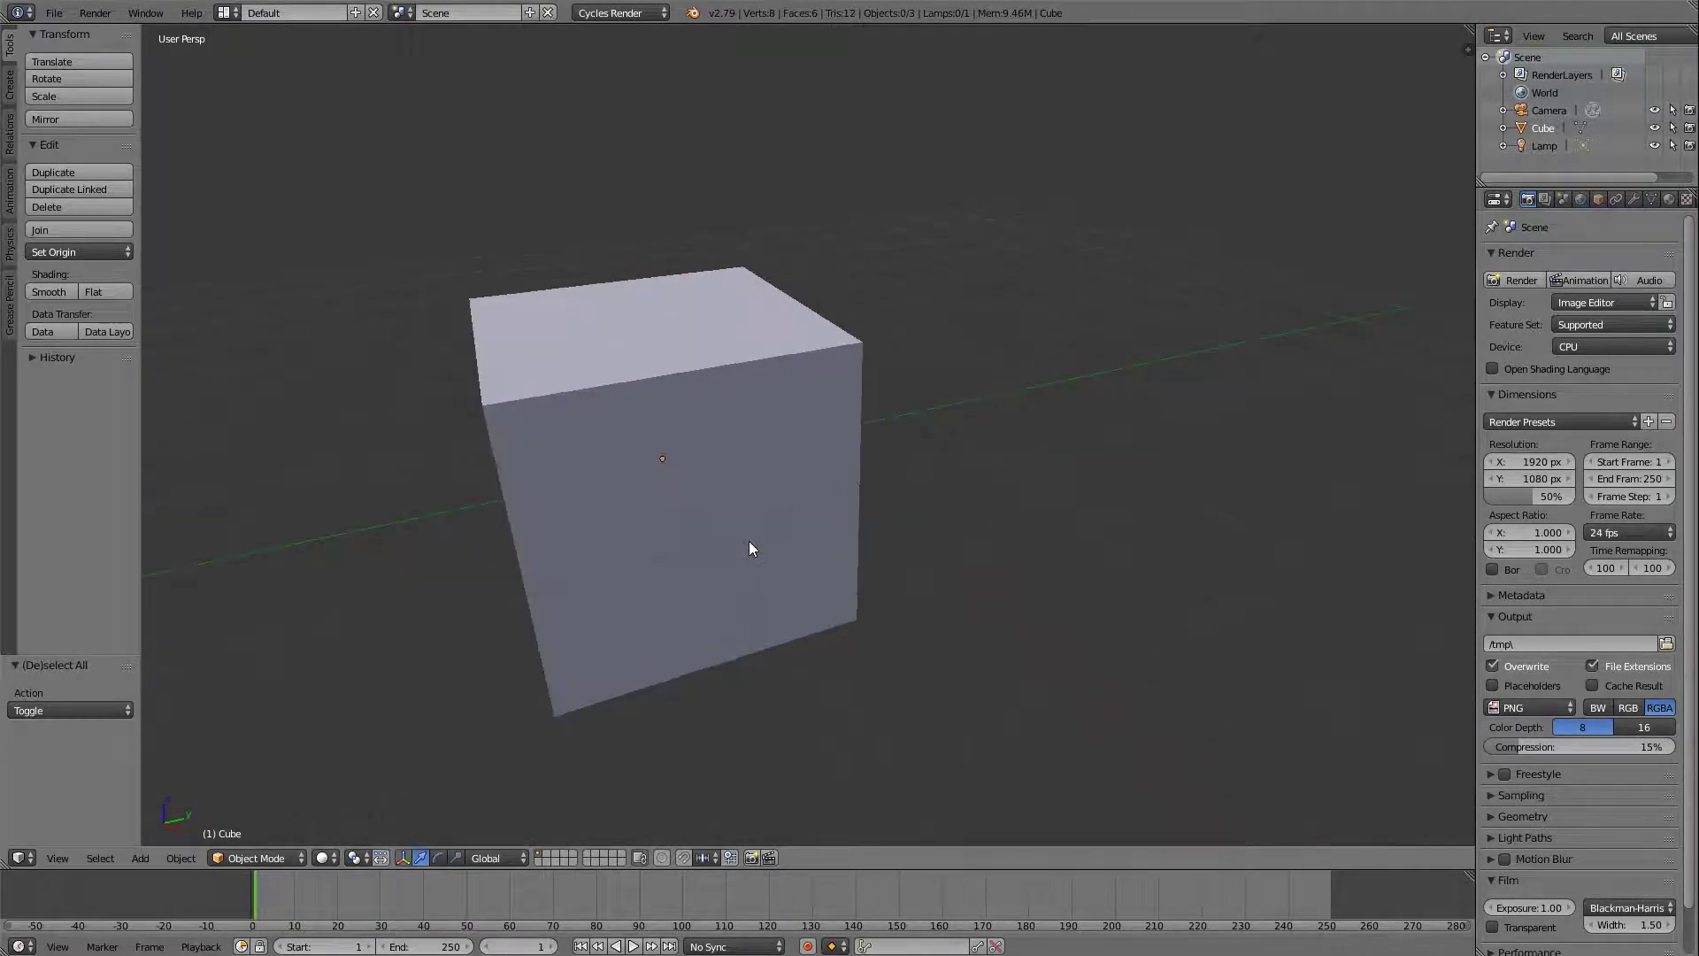
scroll(748, 547, "down", 2)
scroll(749, 547, "up", 2)
scroll(749, 550, "down", 4)
scroll(749, 549, "up", 4)
scroll(748, 549, "down", 2)
scroll(747, 550, "up", 1)
scroll(301, 407, "down", 2)
scroll(203, 336, "up", 4)
scroll(200, 307, "down", 3)
scroll(200, 306, "down", 2)
scroll(1159, 565, "up", 5)
scroll(1159, 565, "down", 4)
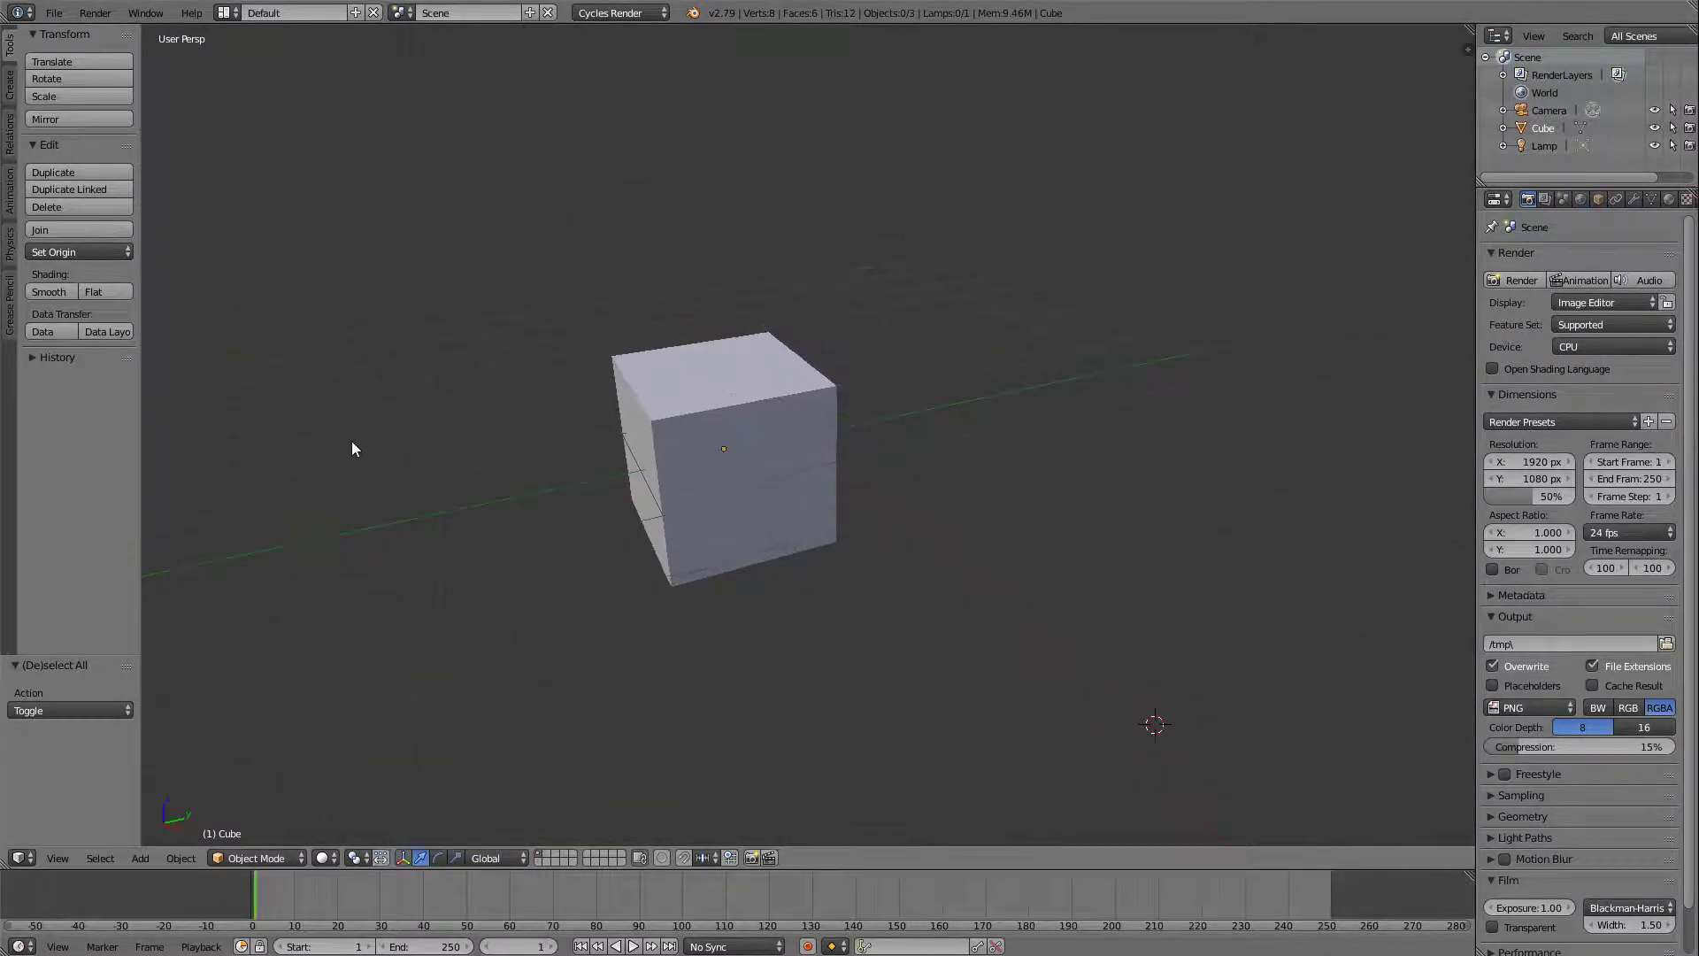
scroll(257, 470, "up", 2)
scroll(1133, 426, "down", 3)
scroll(1271, 407, "up", 4)
scroll(1220, 420, "down", 2)
scroll(788, 444, "down", 2)
scroll(791, 418, "up", 2)
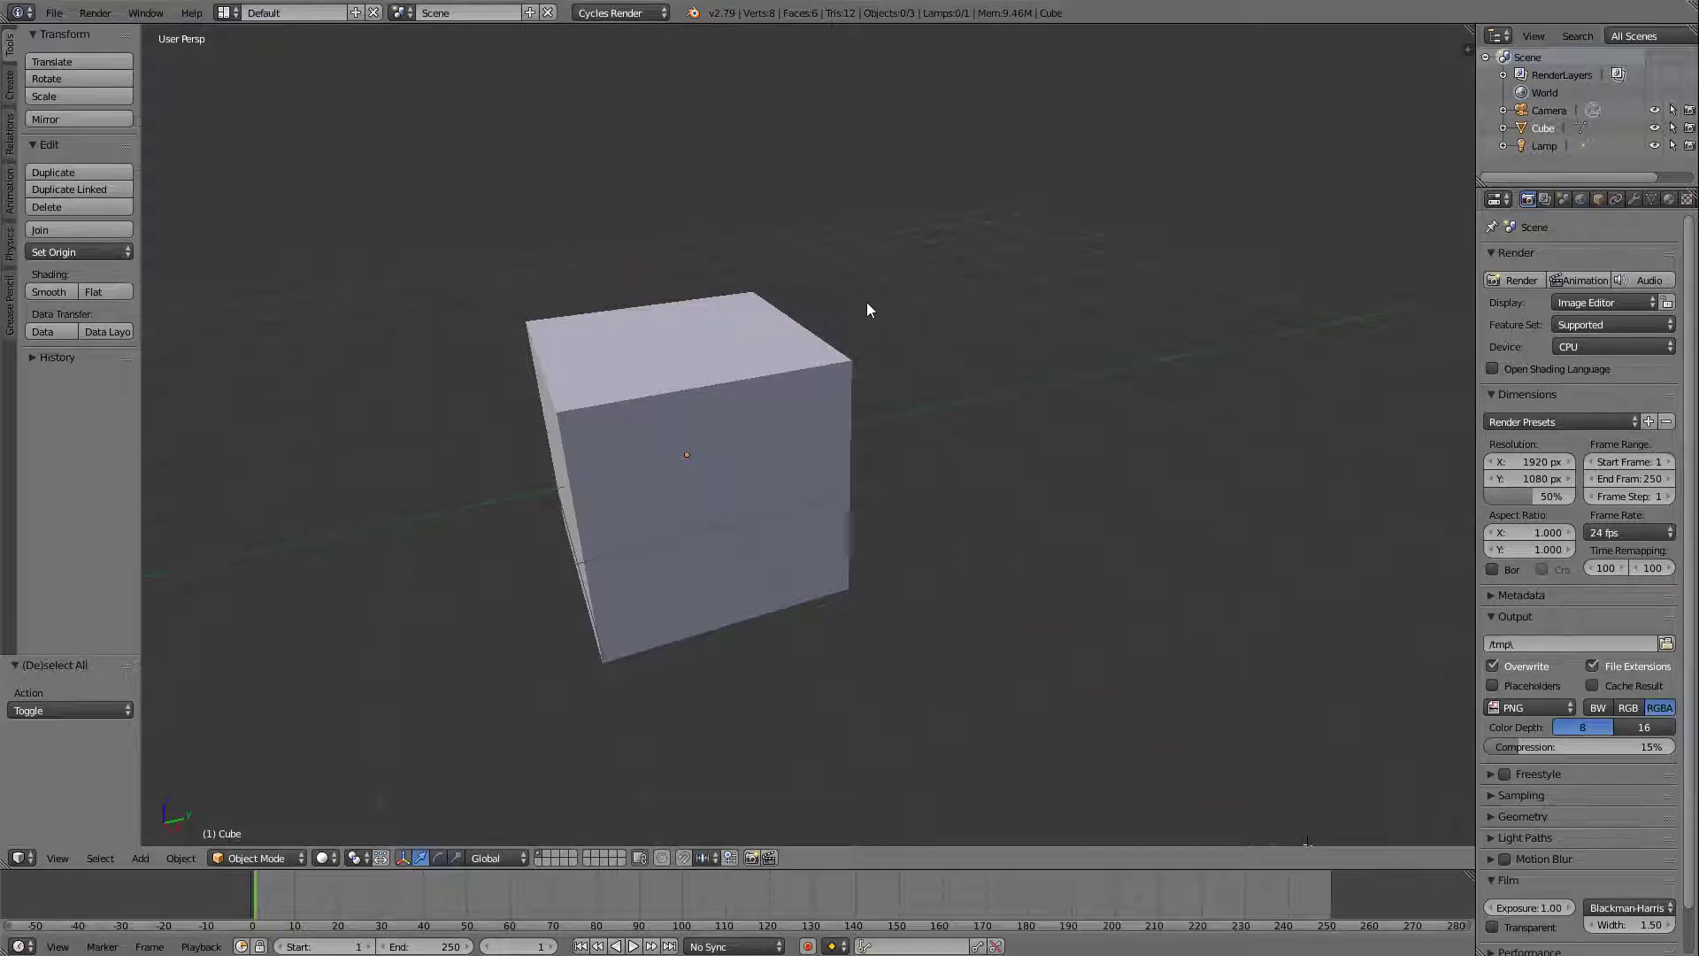
Inspect the cube from several sides and angles, ending with a more distant view of it.
middle_click_drag(876, 292, 658, 286)
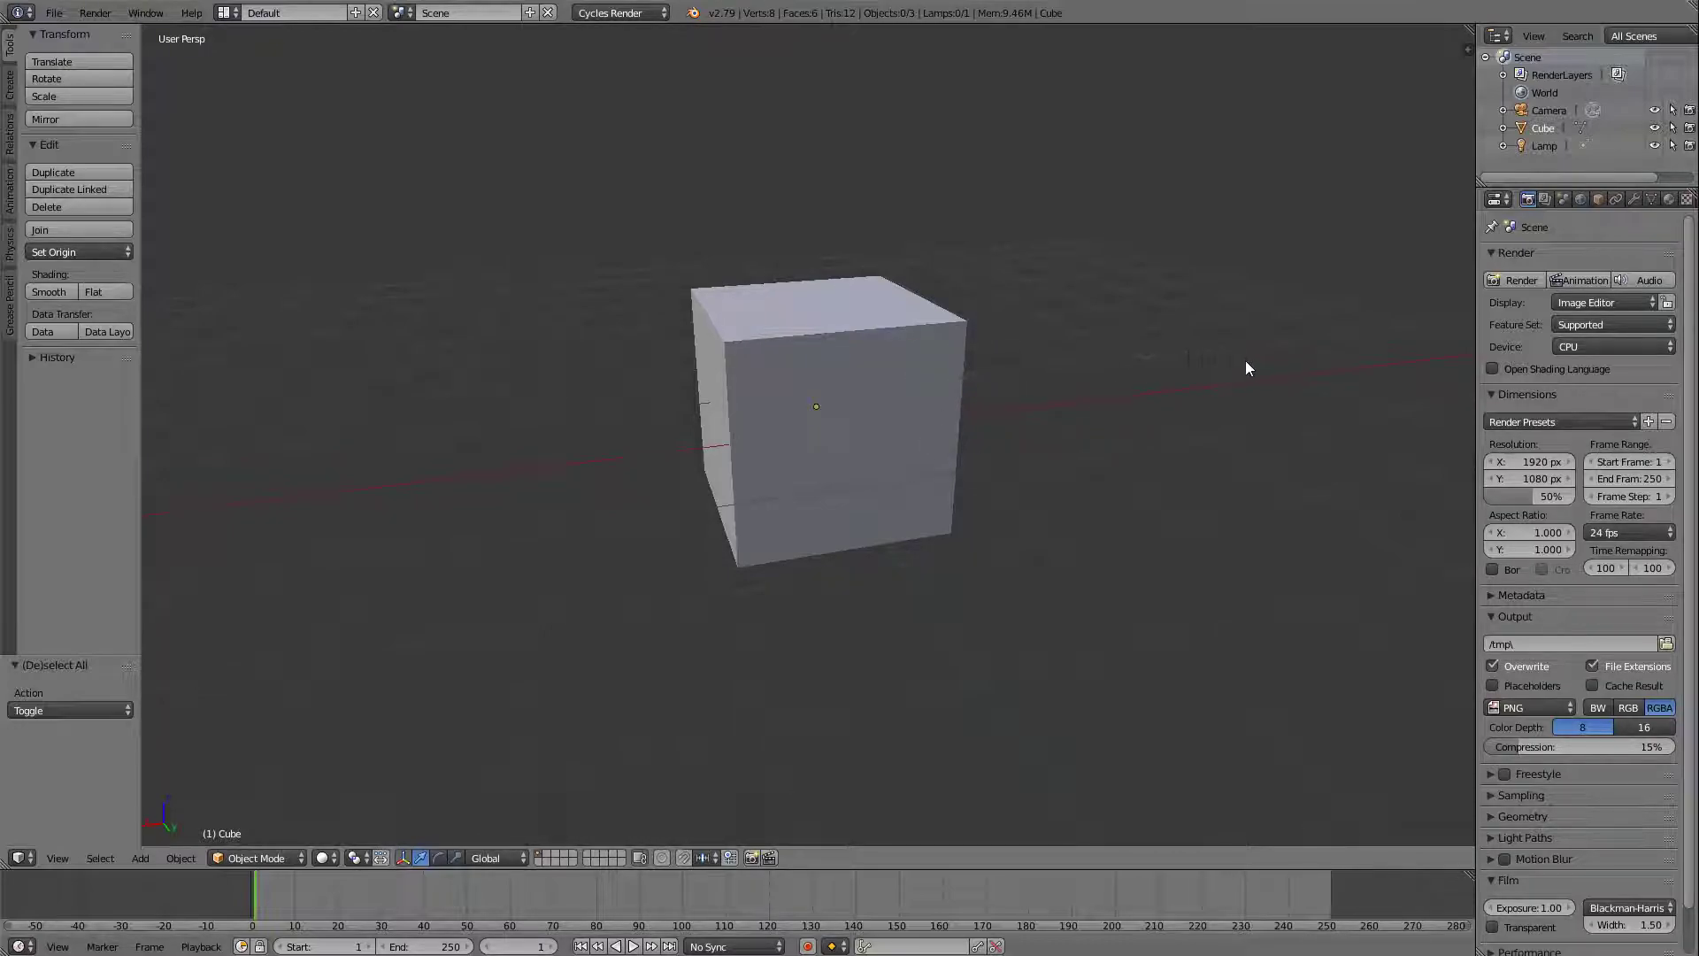
middle_click_drag(535, 307, 742, 304)
middle_click_drag(945, 315, 816, 336, "shift")
middle_click_drag(986, 315, 1024, 326, "shift")
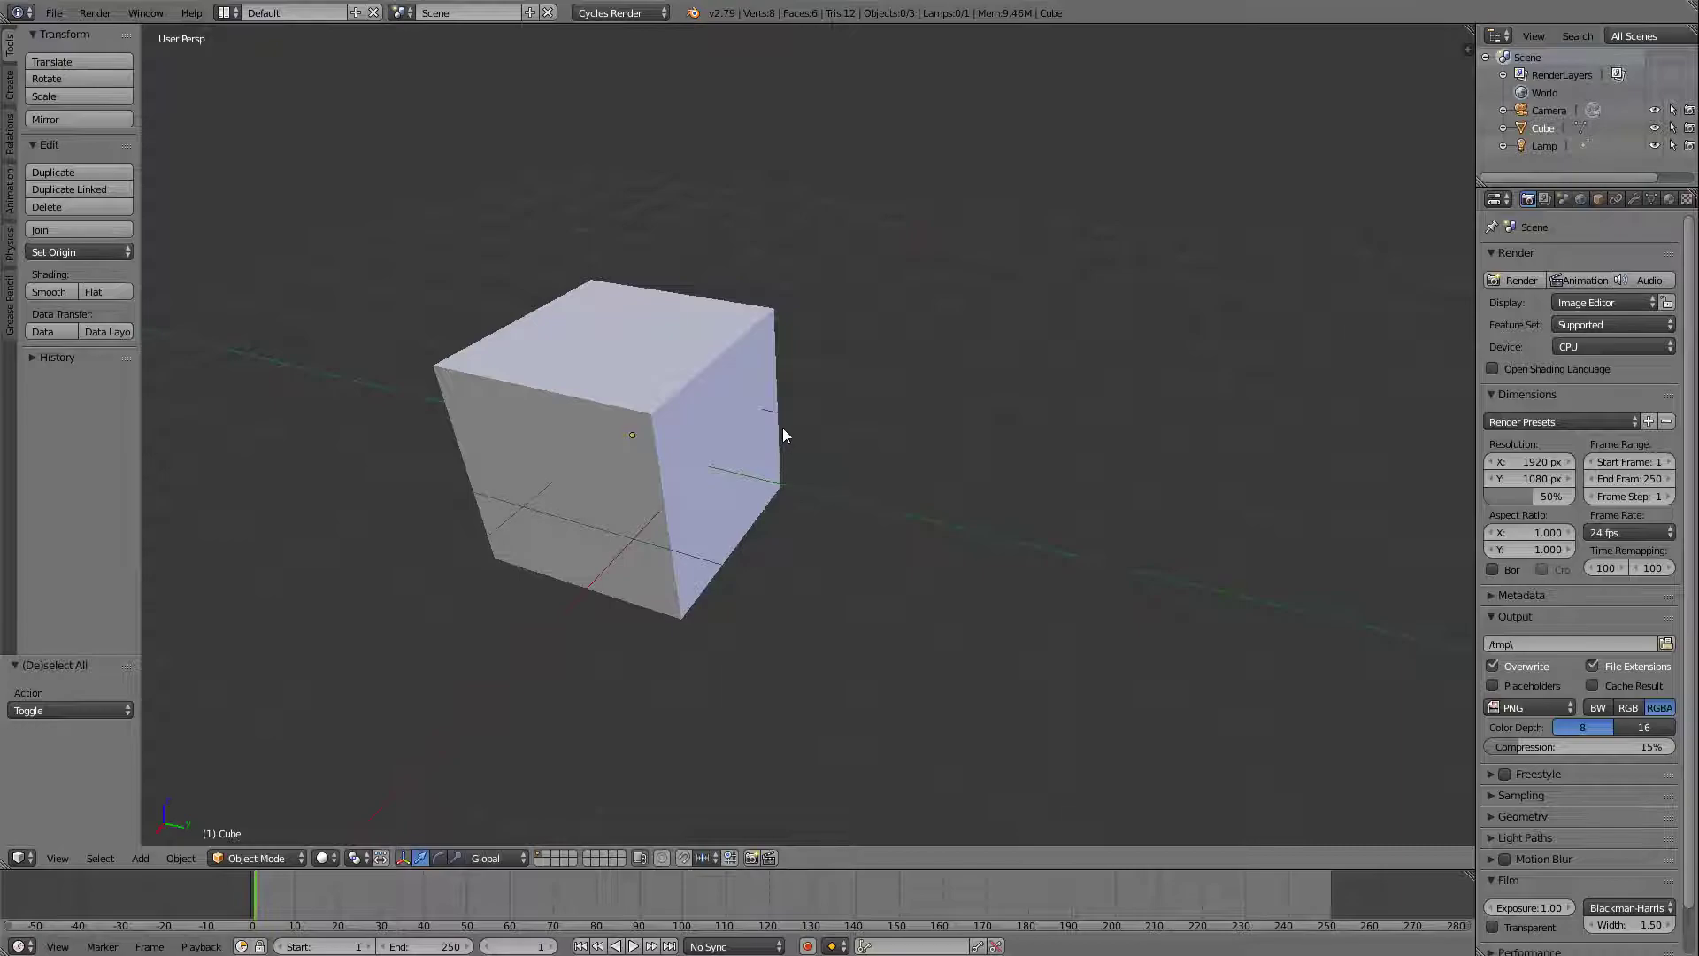
middle_click_drag(857, 396, 1000, 354, "shift")
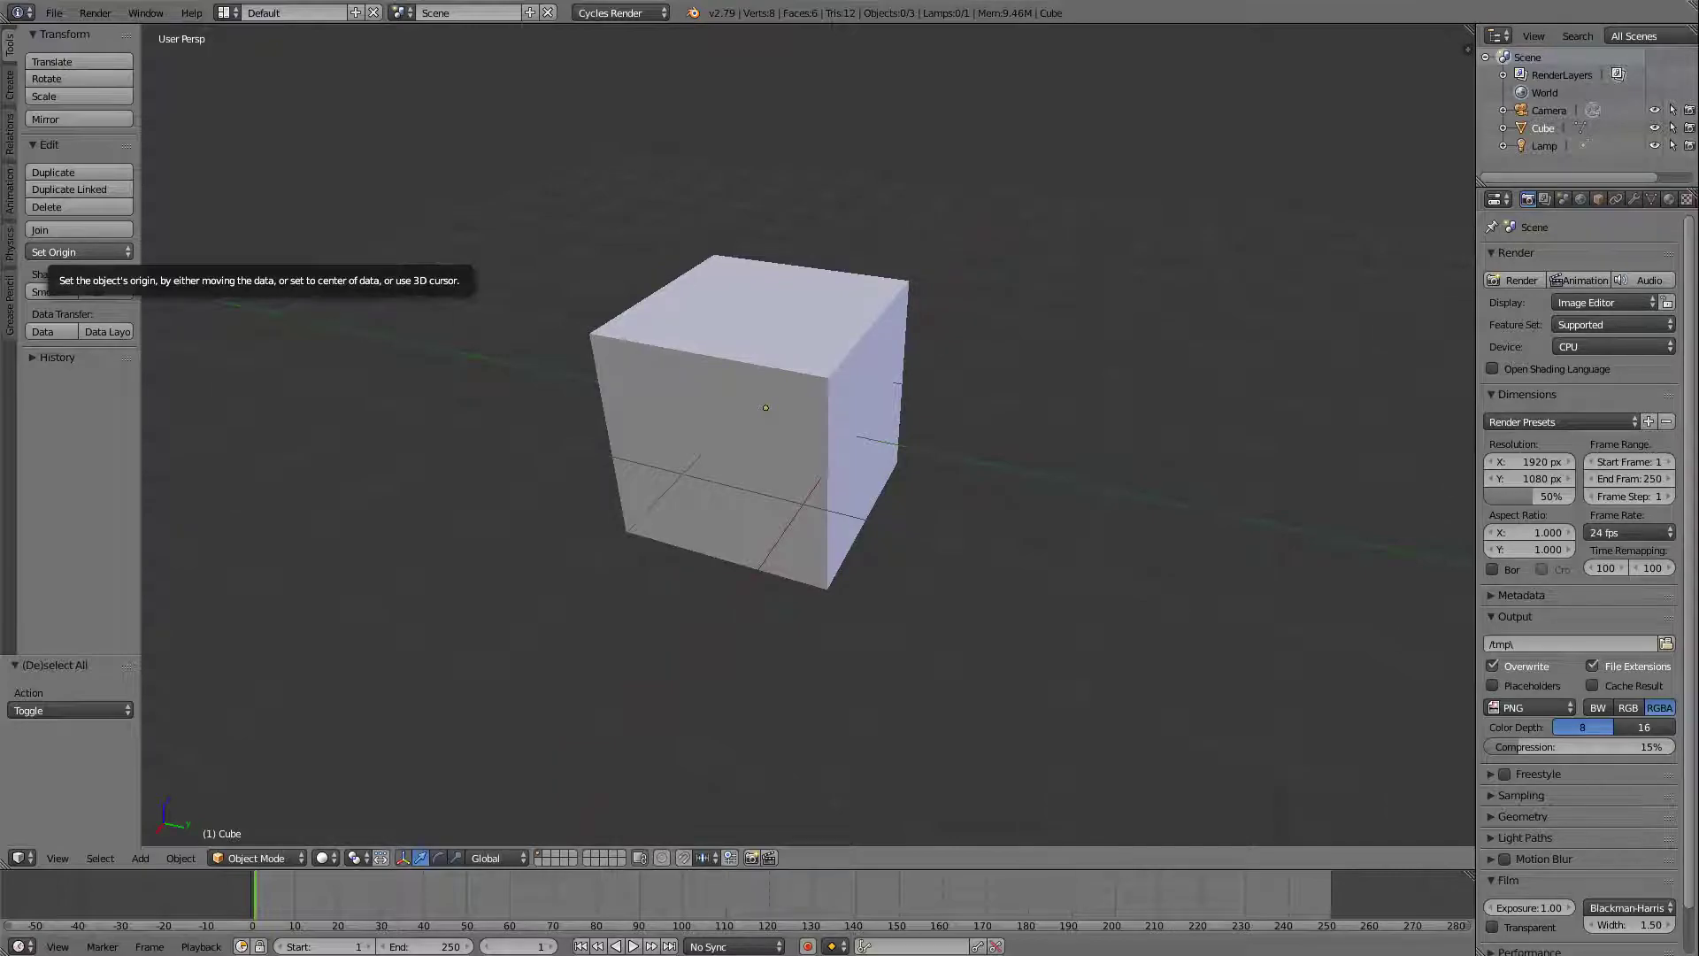
middle_click_drag(883, 425, 1181, 376)
scroll(940, 388, "down", 1)
scroll(1066, 413, "down", 3)
middle_click_drag(1066, 417, 1134, 379)
scroll(1133, 375, "down", 2)
mouse_move(999, 448)
middle_mouse_down()
mouse_move(1120, 424)
mouse_move(1055, 393)
mouse_move(1156, 424)
mouse_move(1015, 443)
middle_mouse_up()
Select the cube and move it freely to several positions around the scene, ending close to the world origin.
right_click(909, 416)
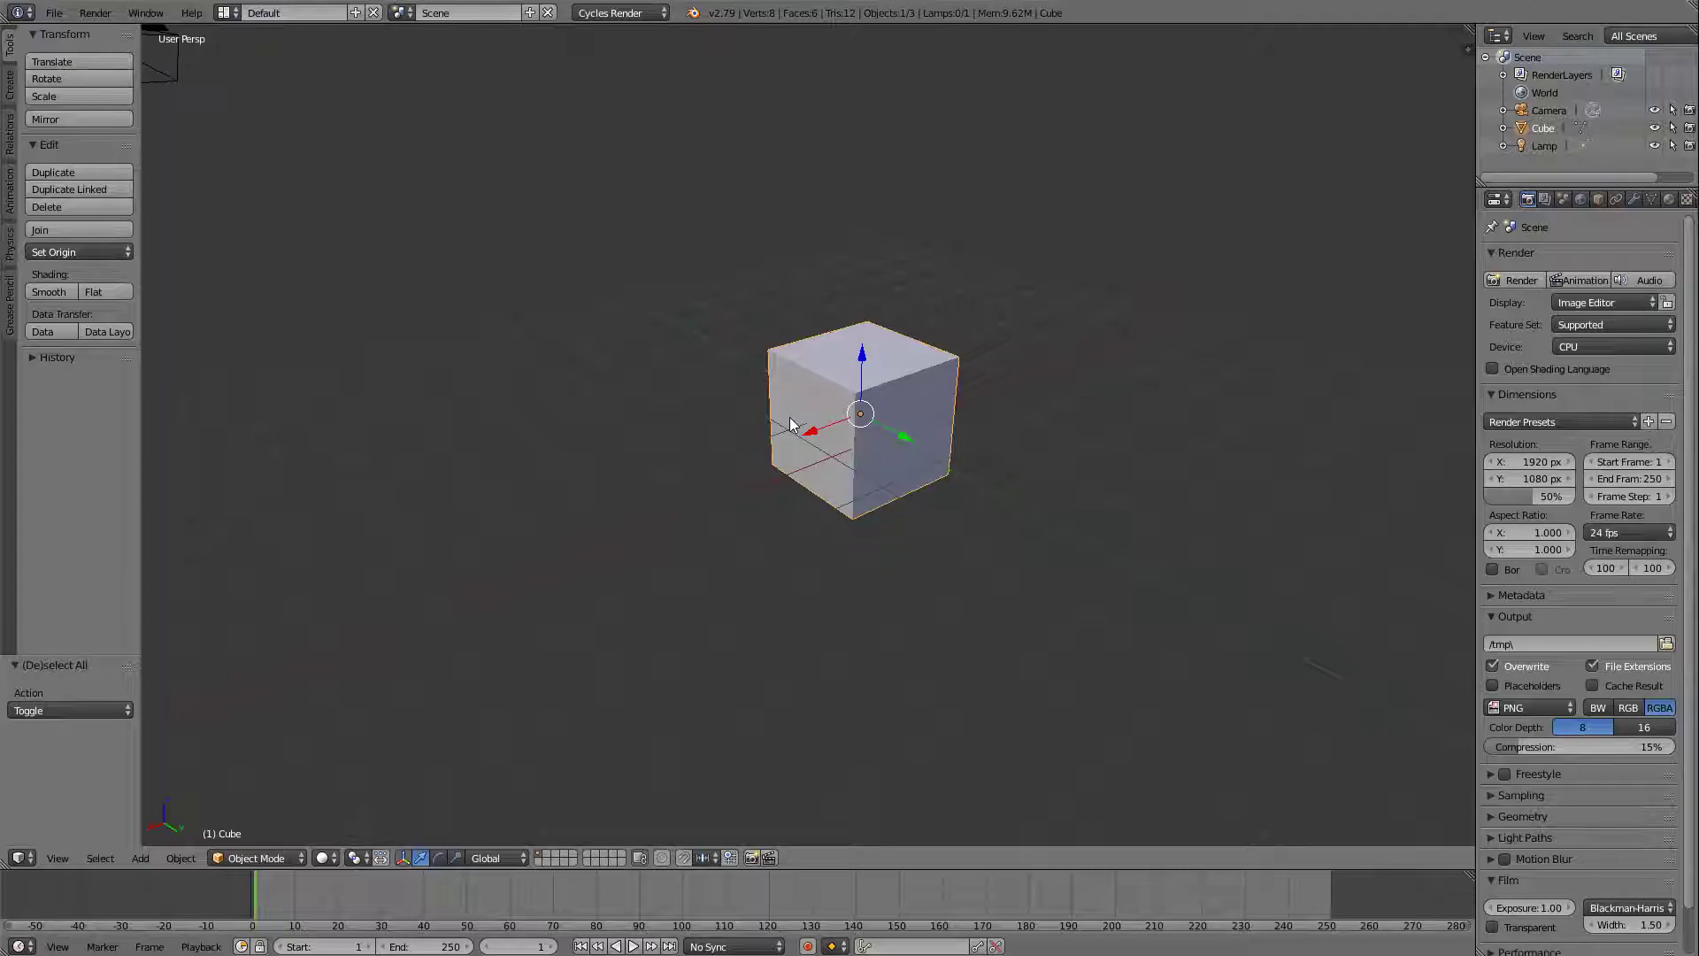
key("g")
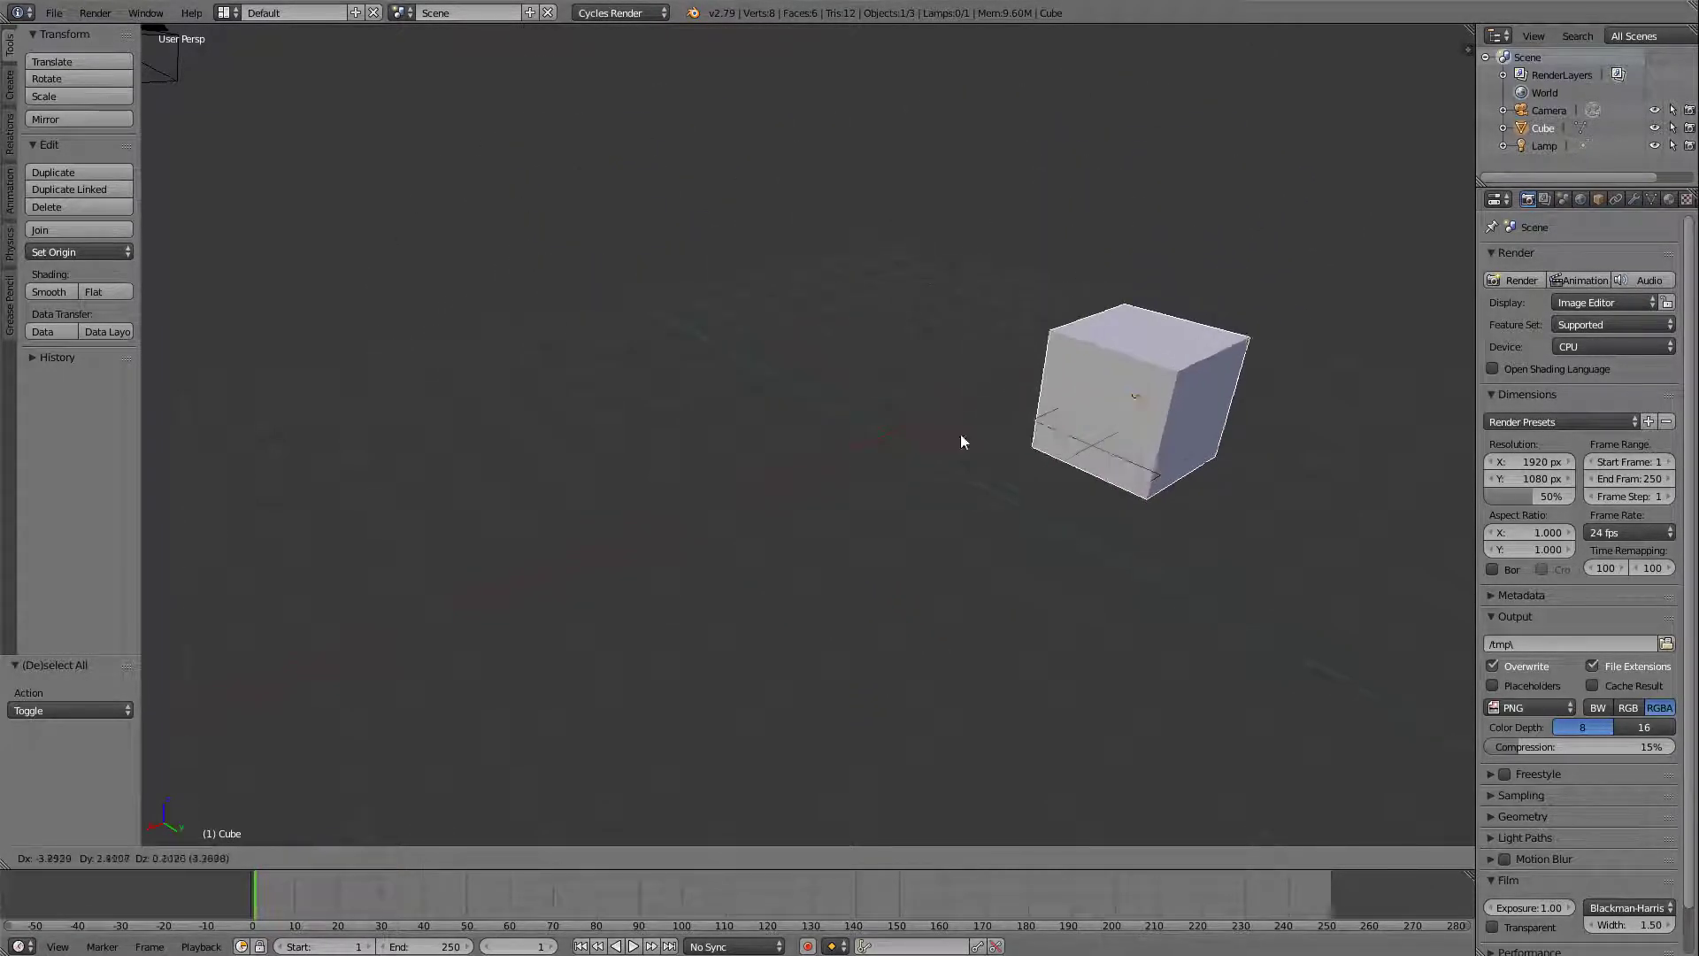
left_click(1245, 201)
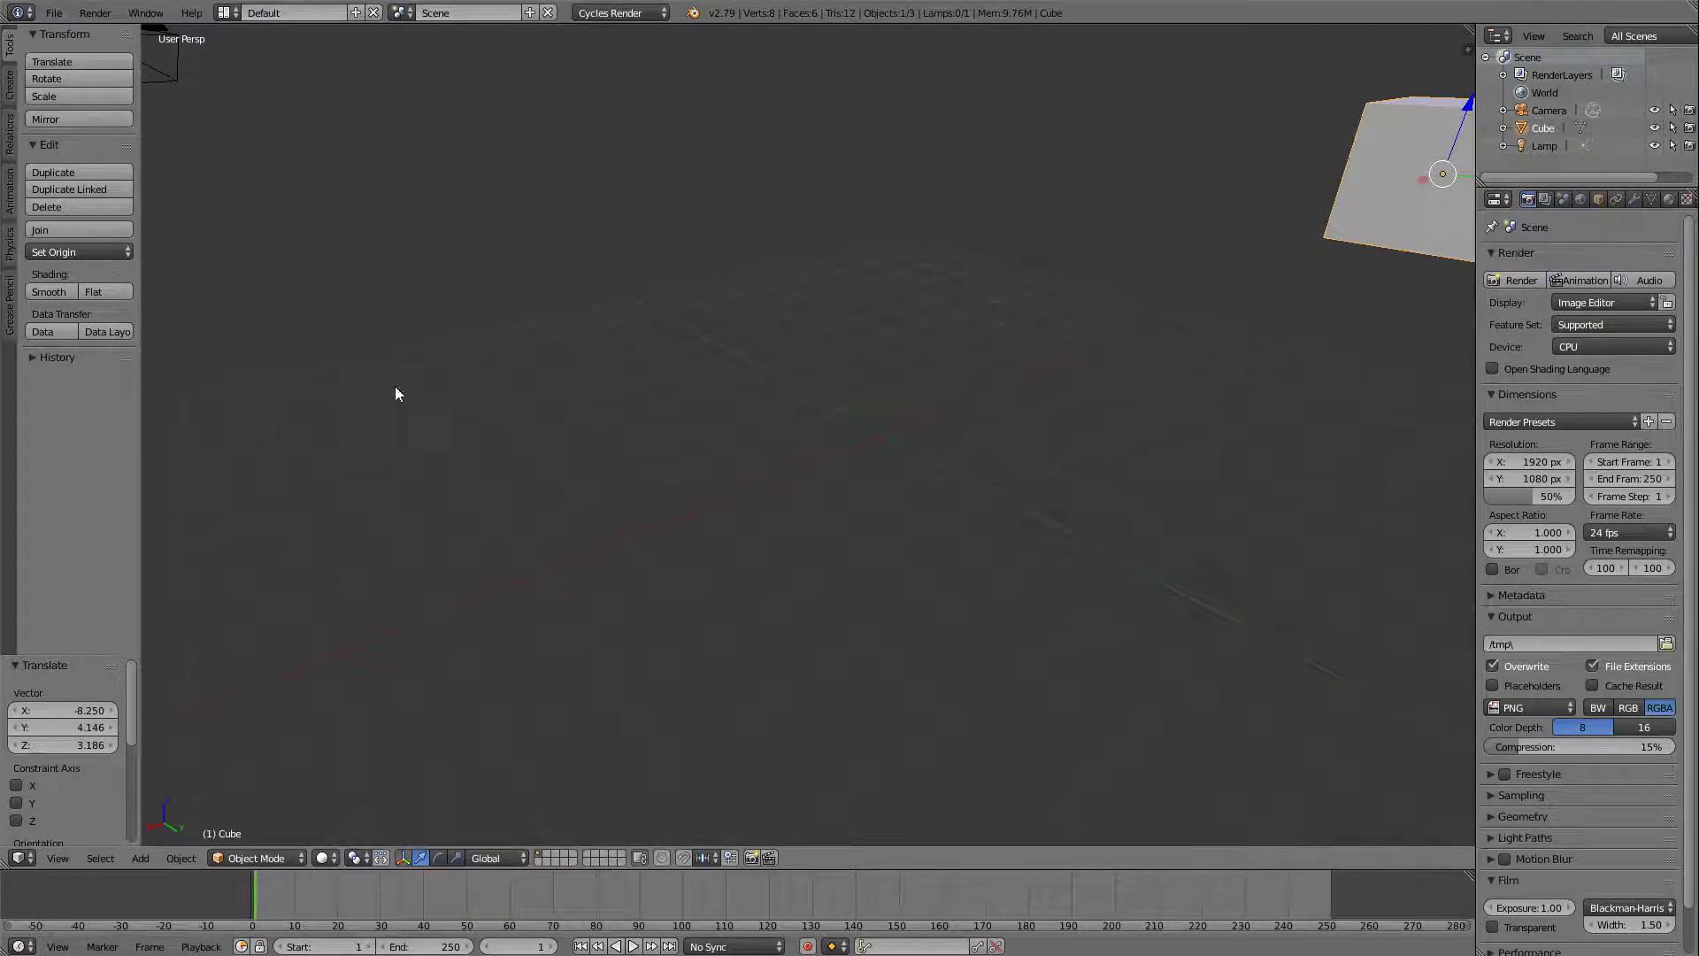
key("g")
left_click(1142, 549)
key("g")
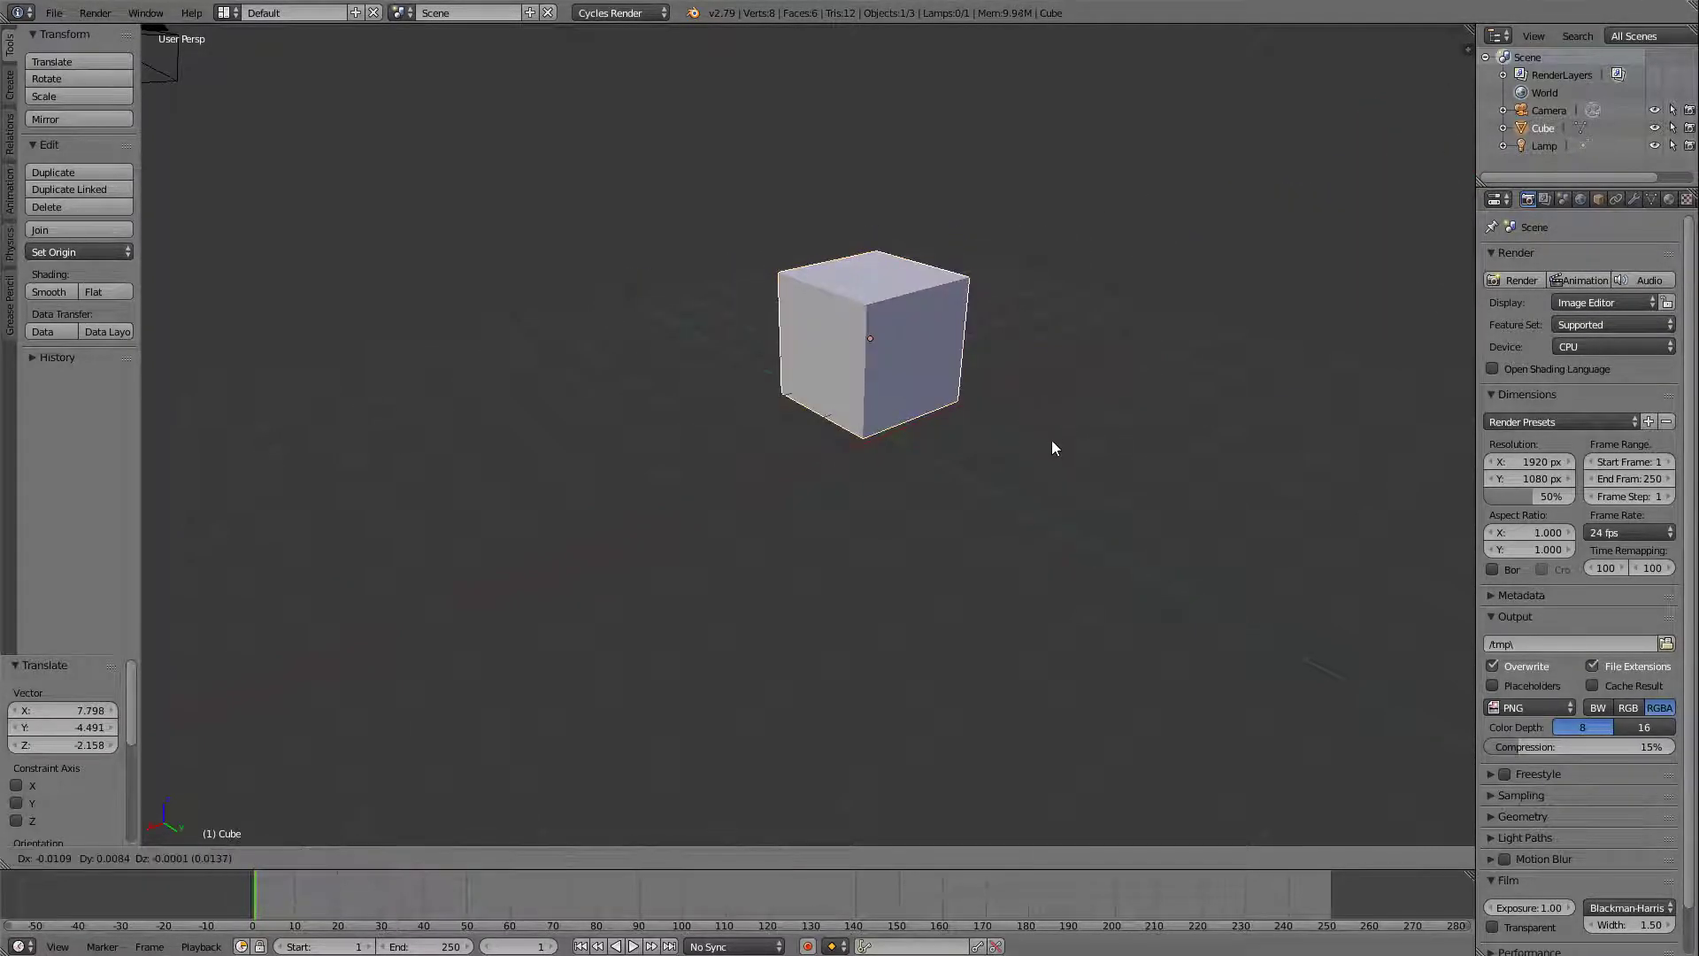
left_click(1448, 577)
key("g")
left_click(1171, 281)
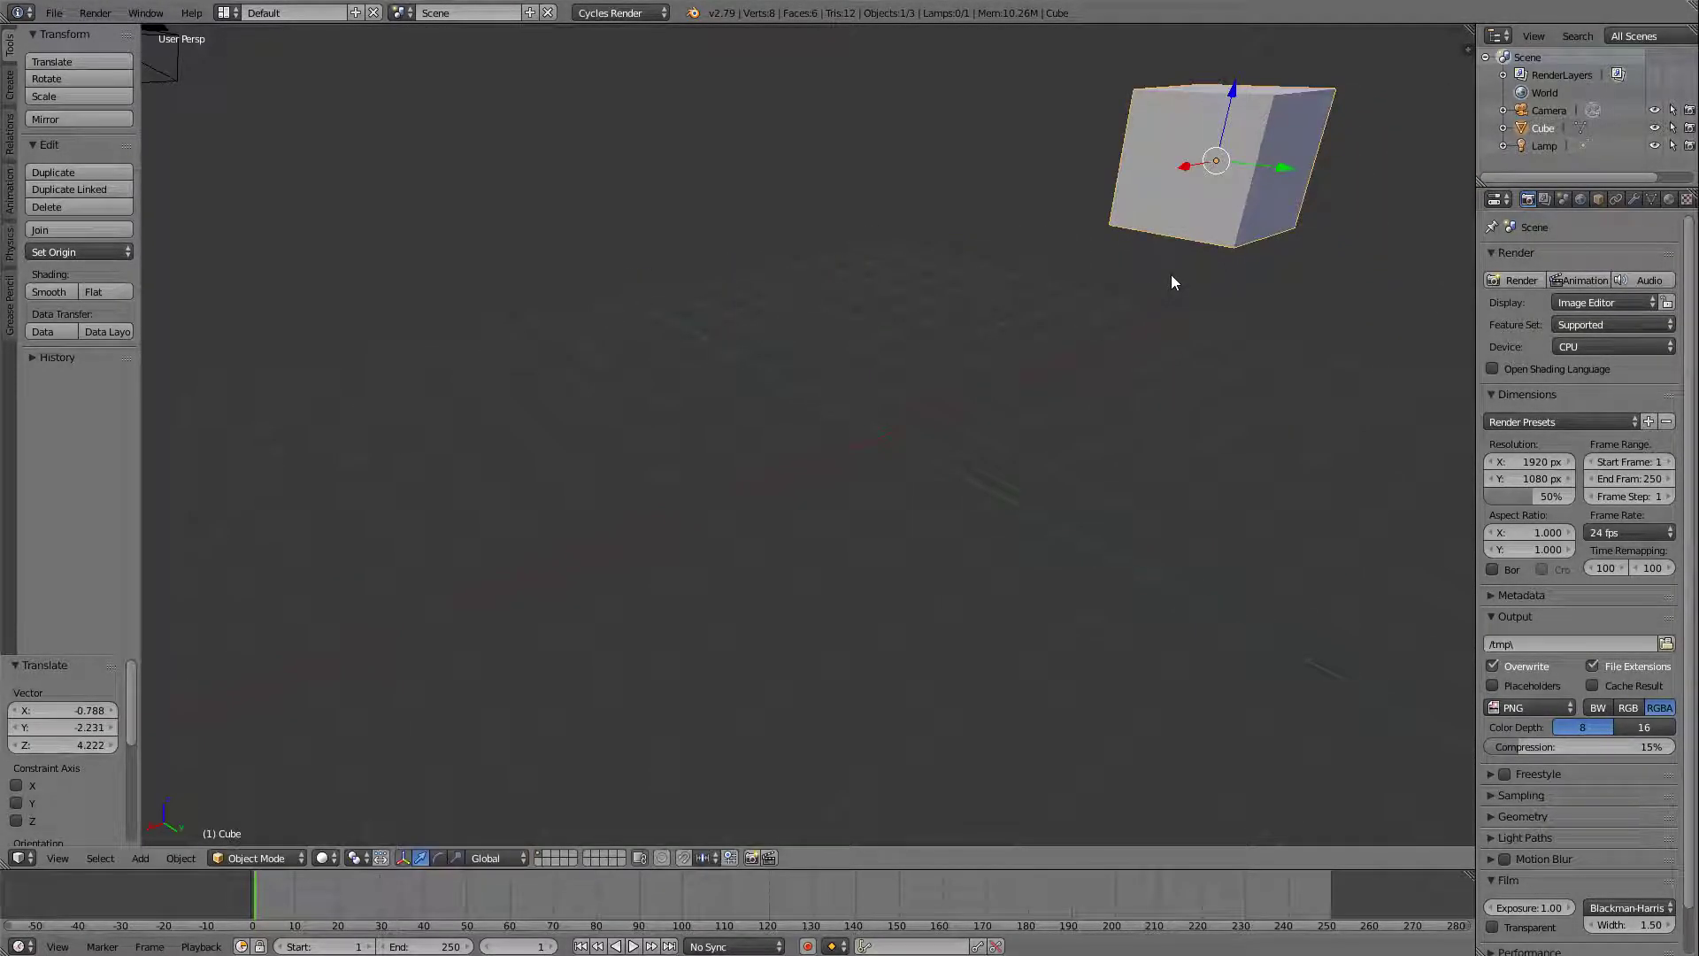
key("g")
left_click(814, 541)
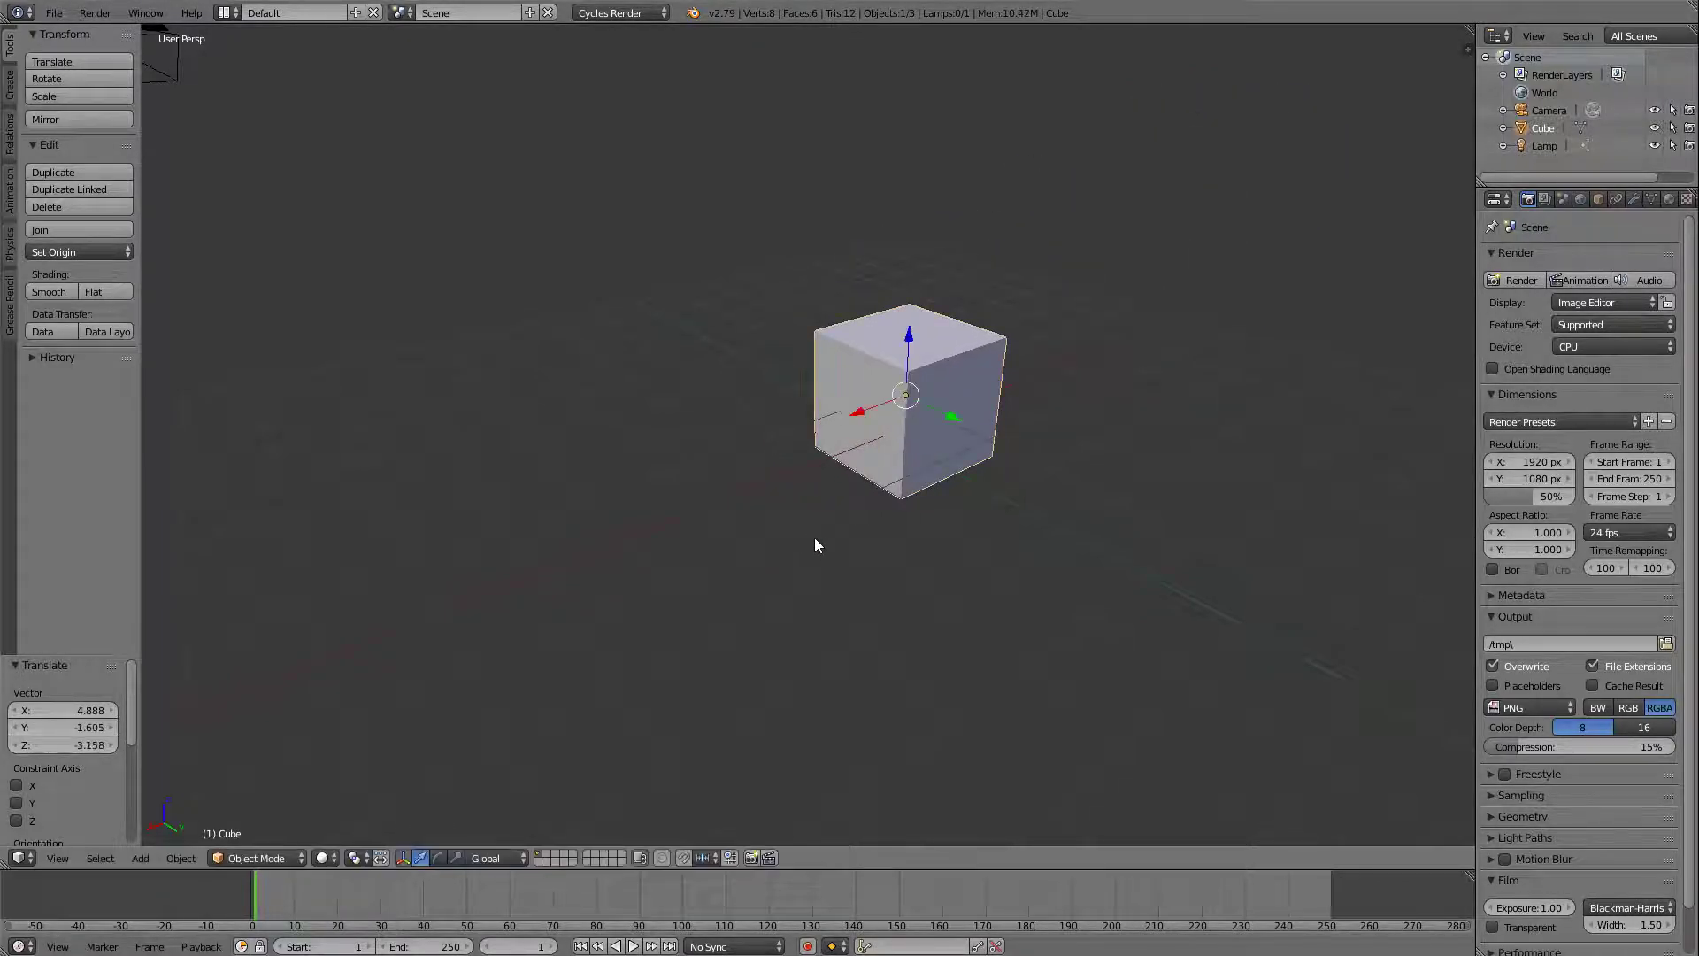
key("g")
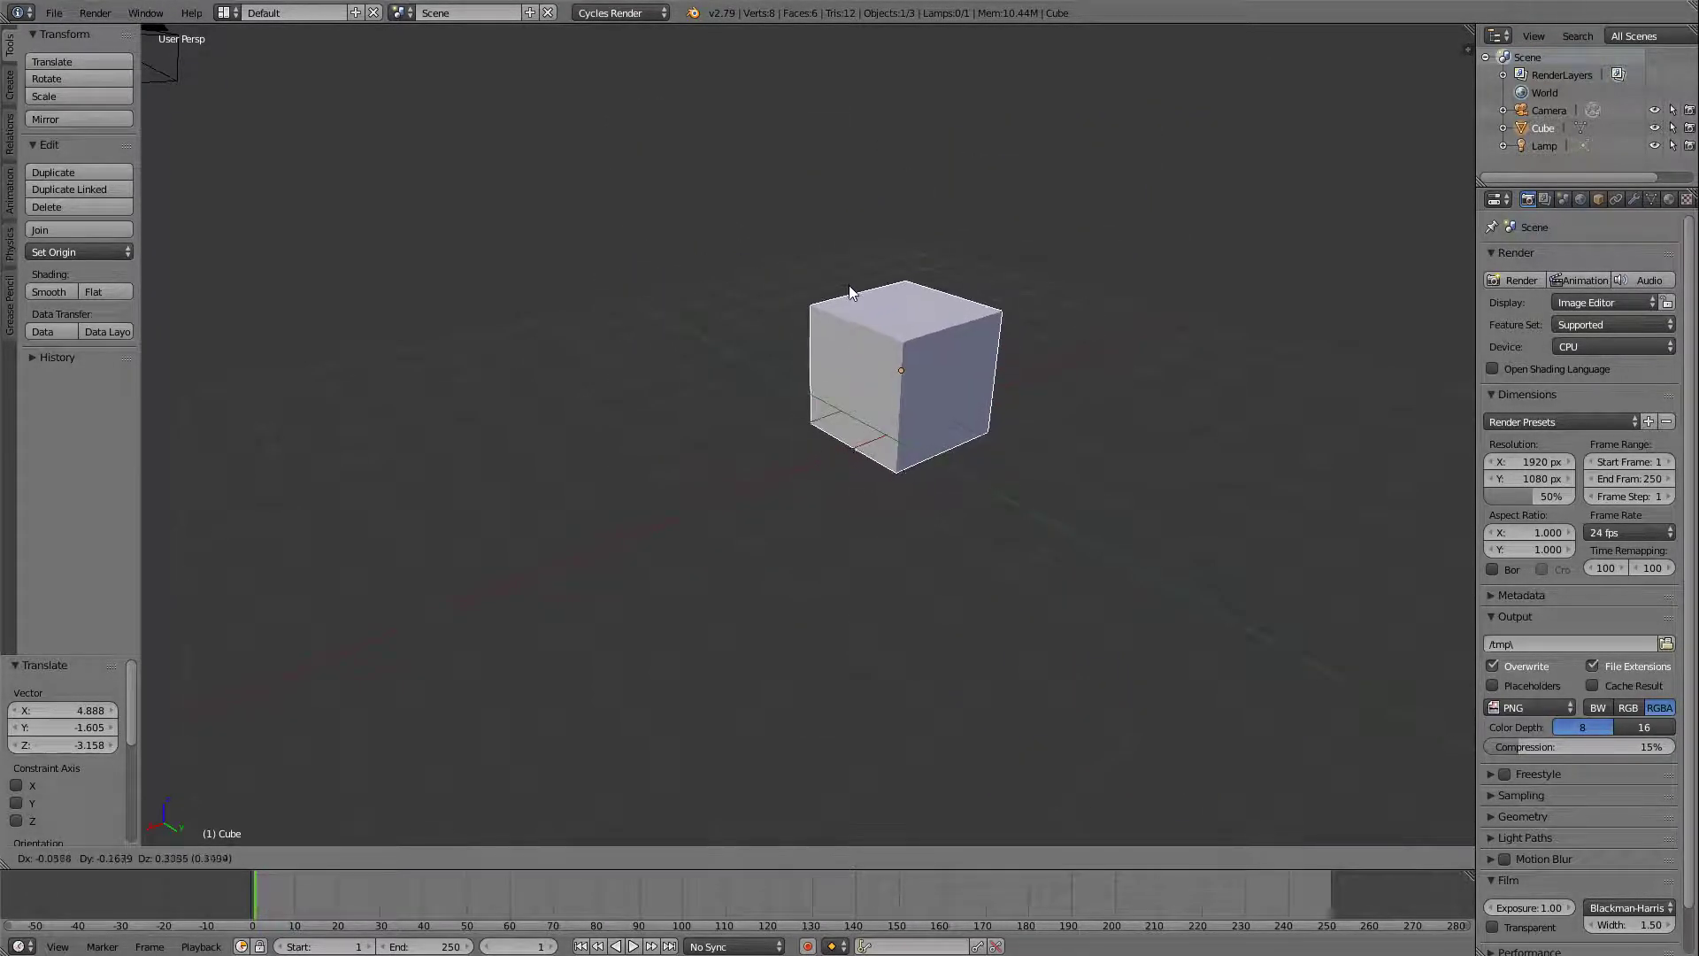
left_click(815, 299)
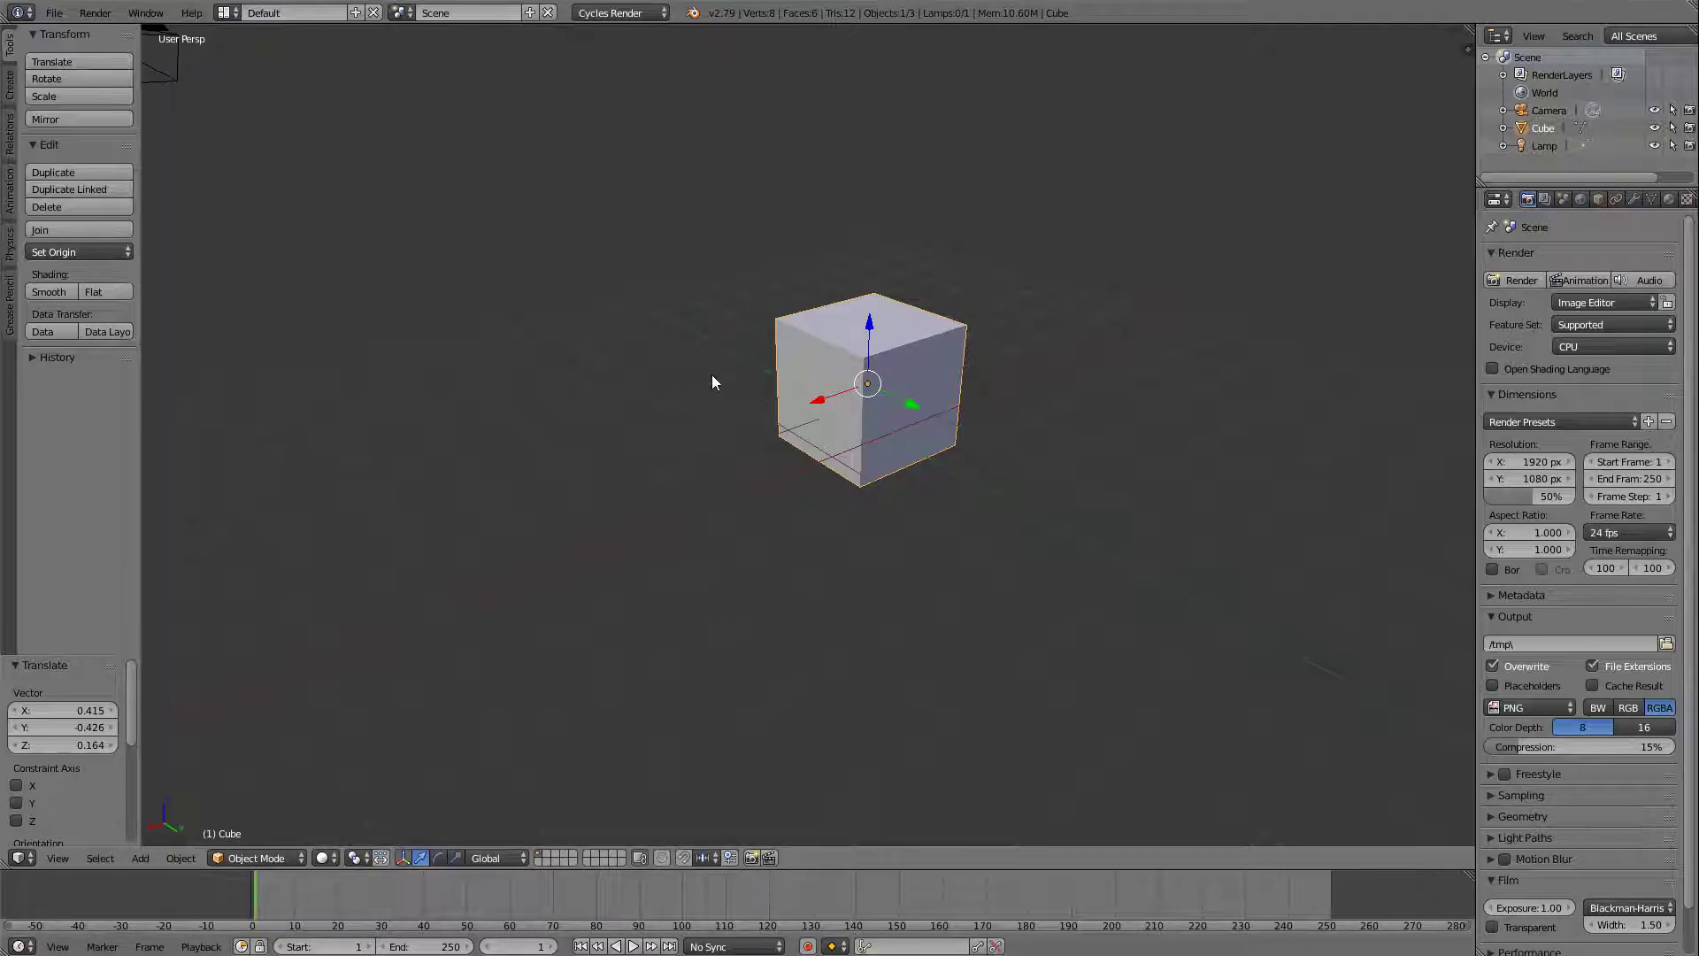
Grab the cube, try the X, Y and Z axis constraints in turn, and move it about -4.82 units along global Y.
key("g")
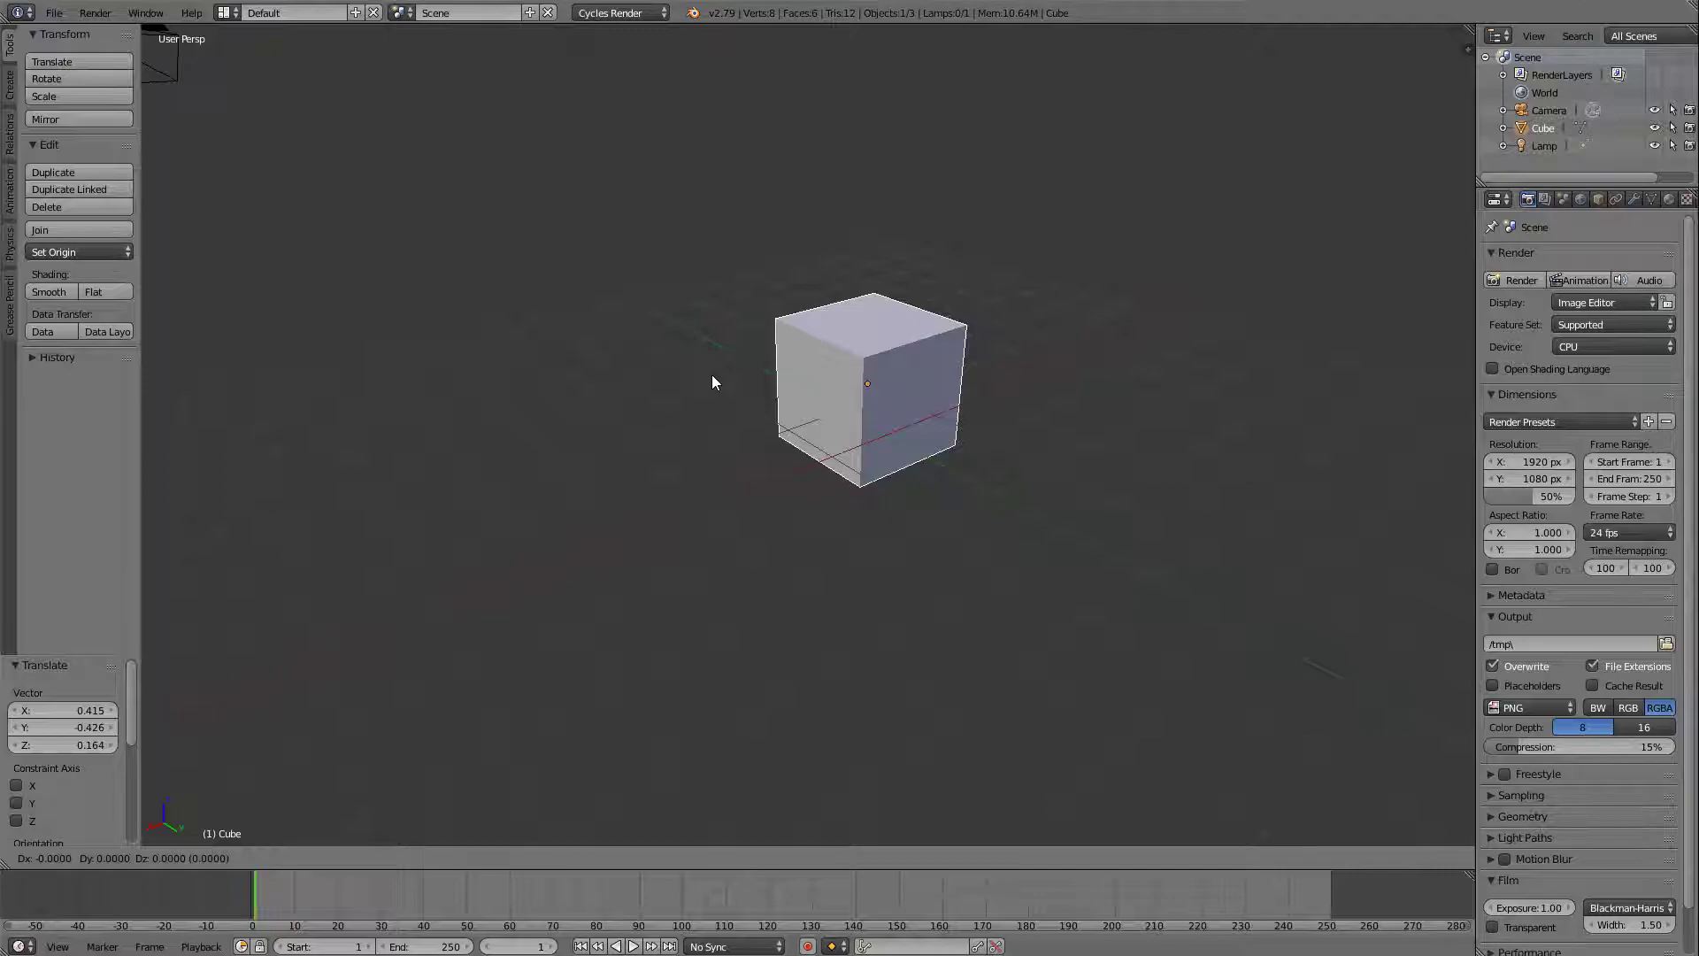
key("x")
key("y")
key("z")
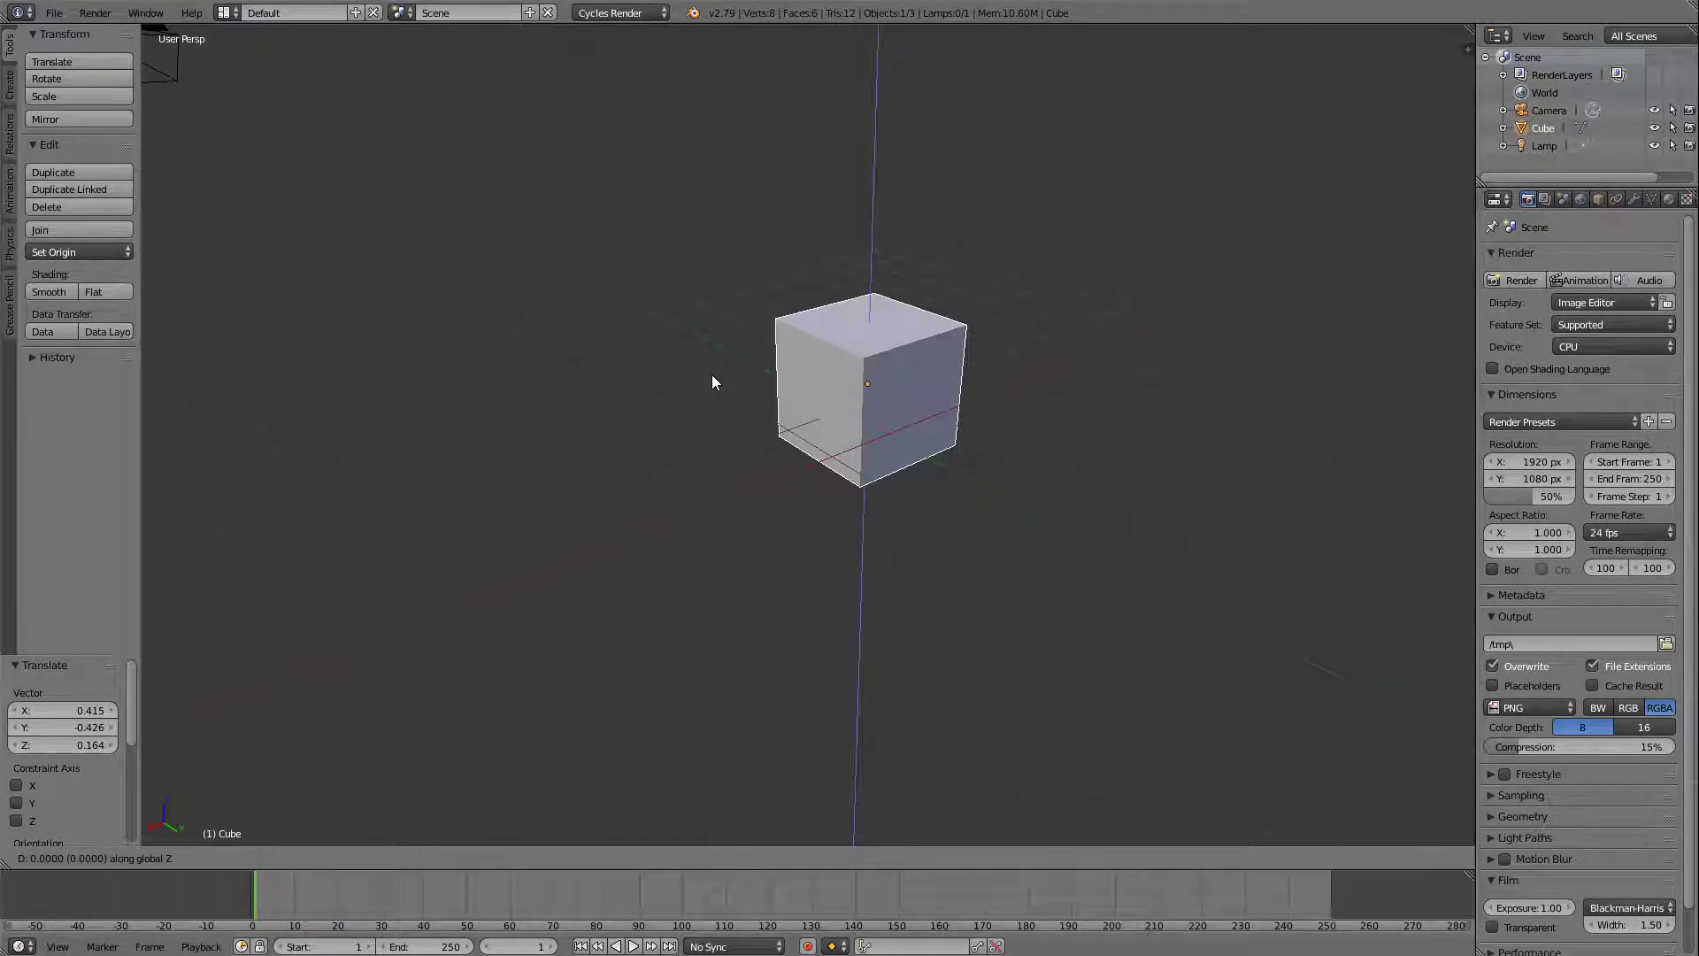
key("x")
key("y")
key("z")
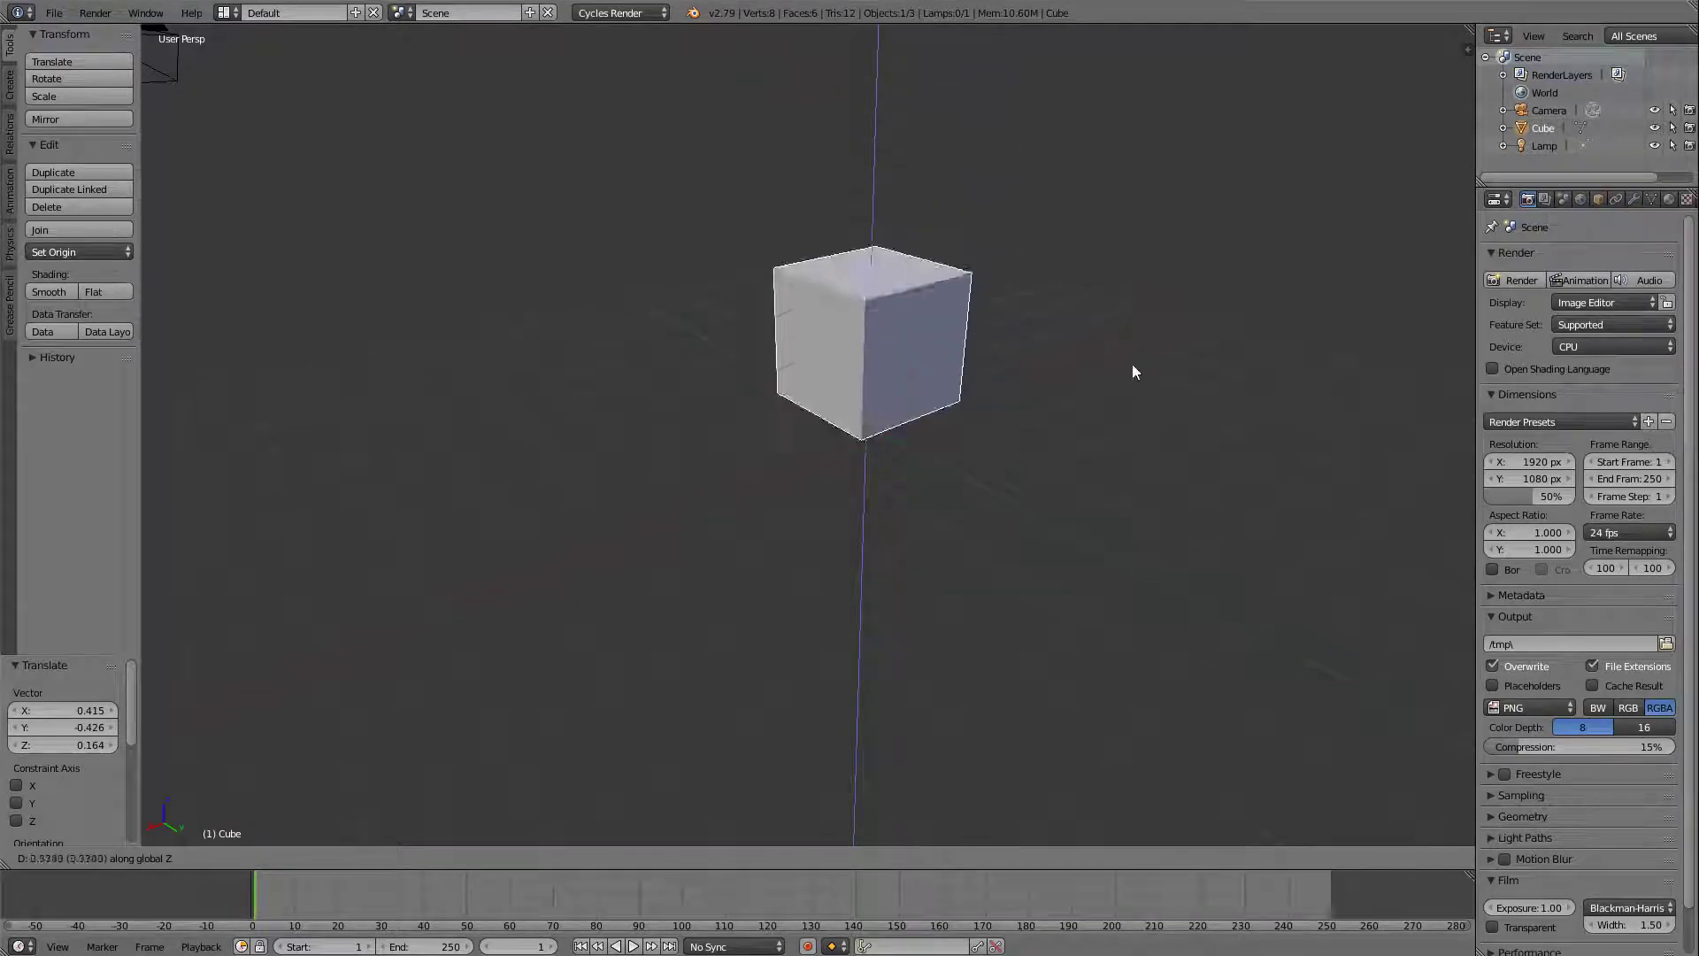
key("x")
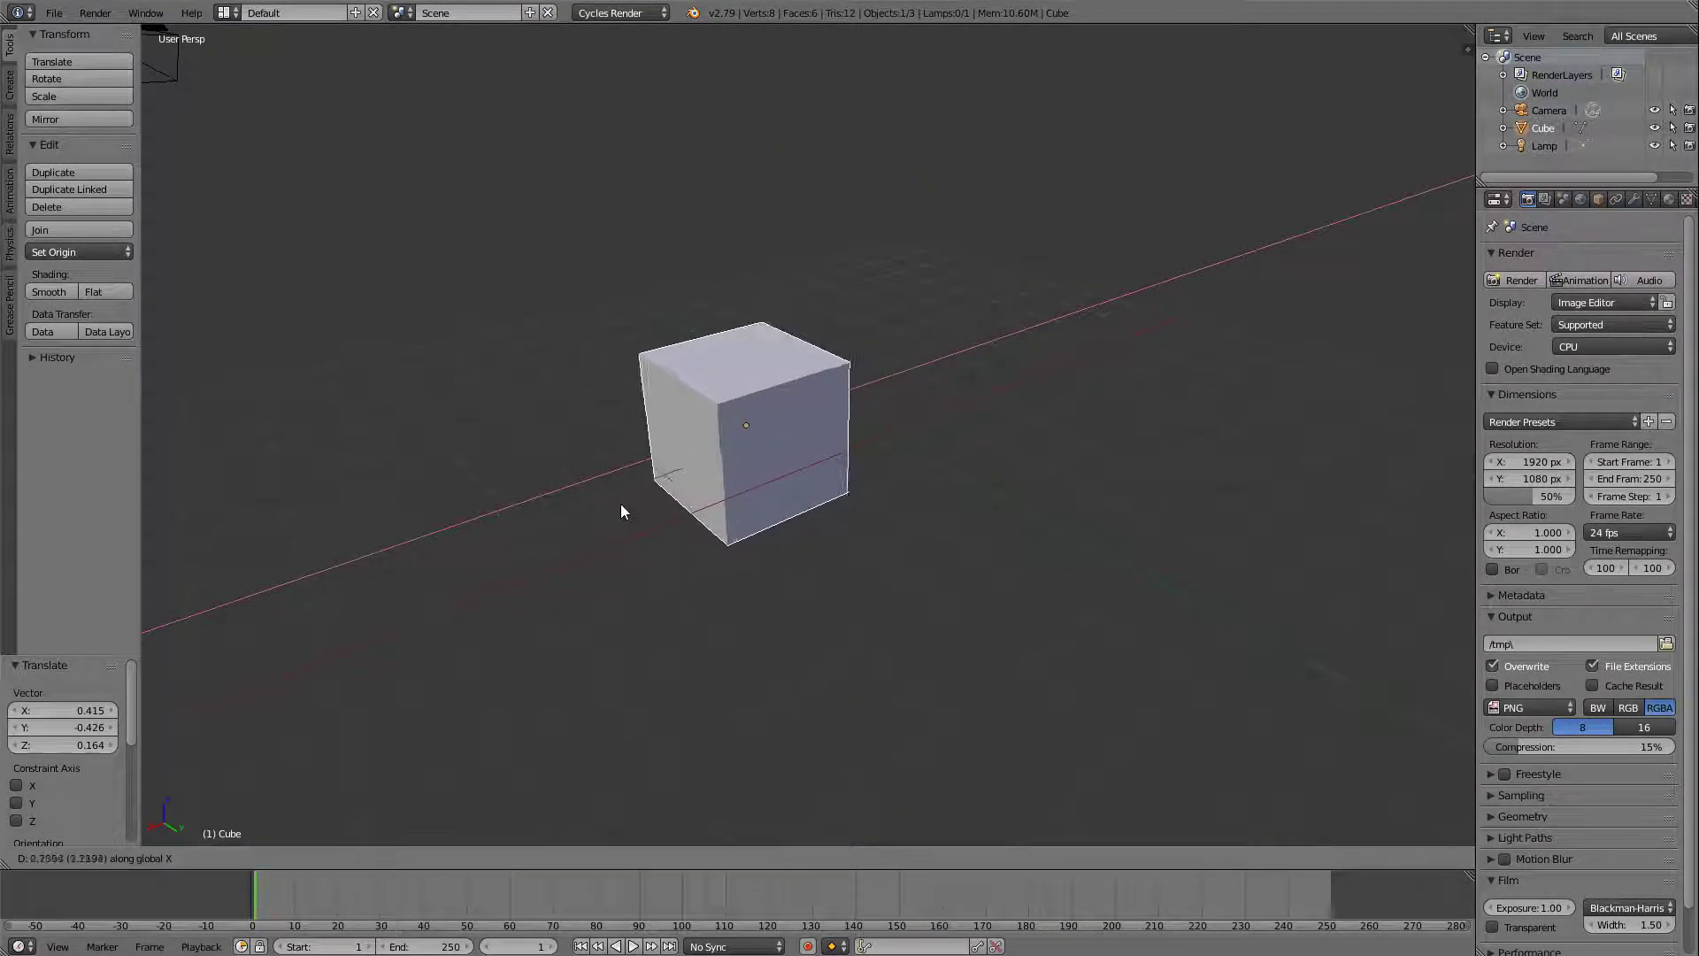
key("y")
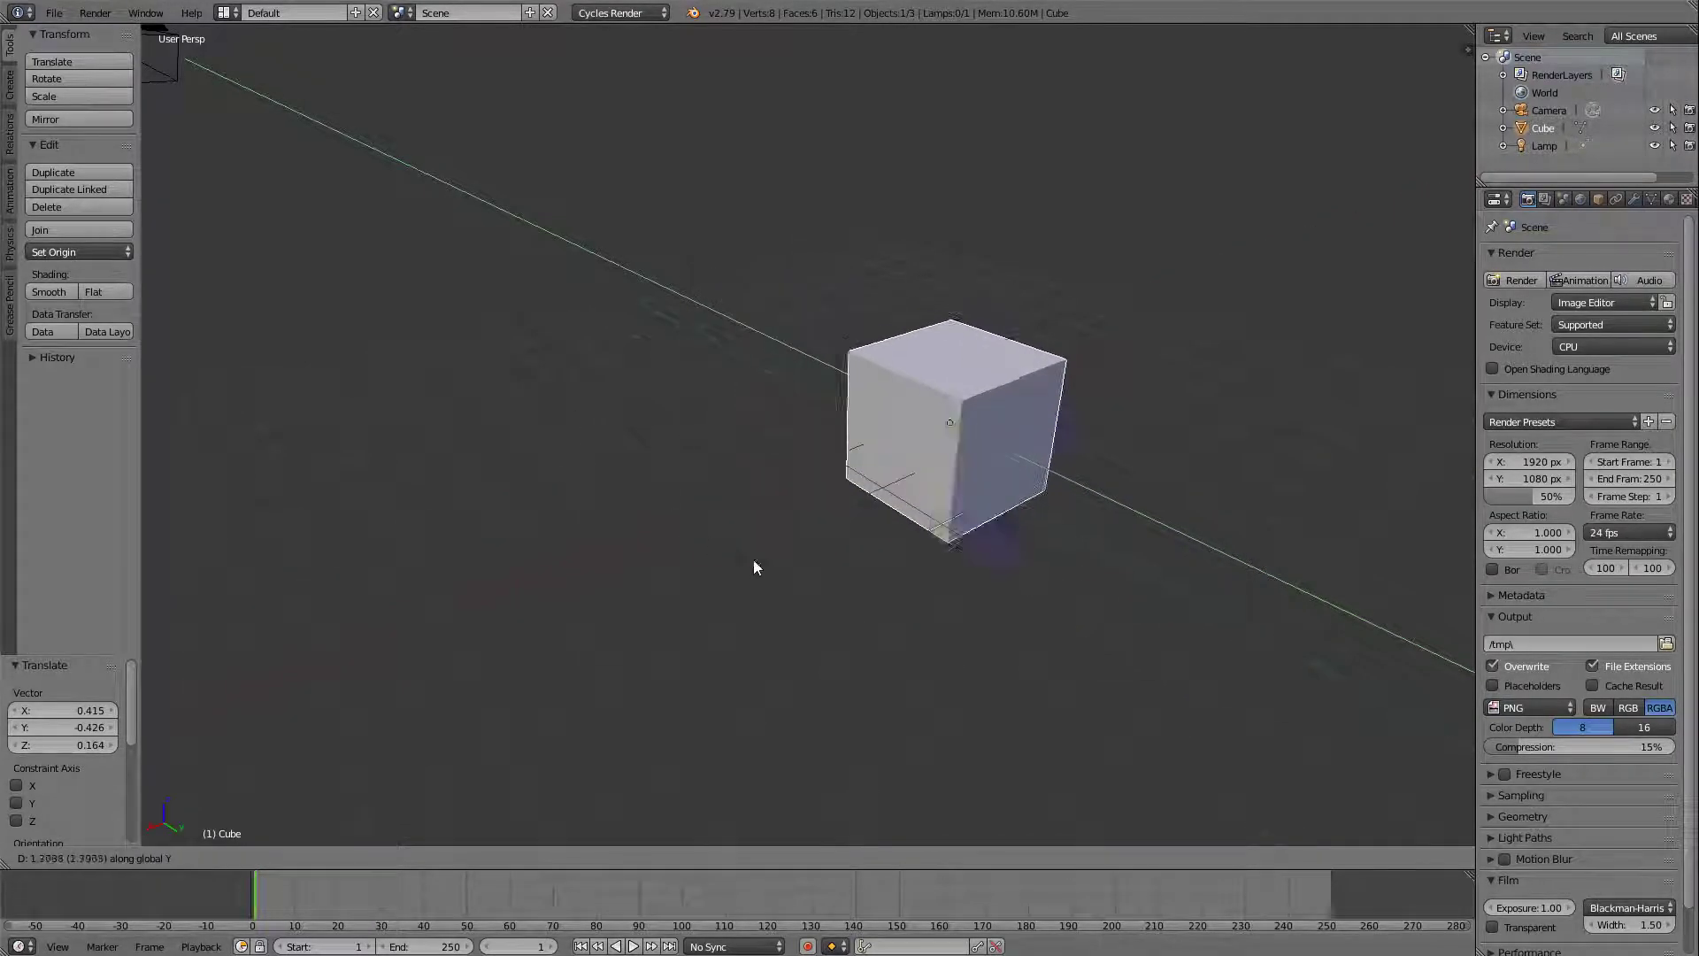
left_click(523, 363)
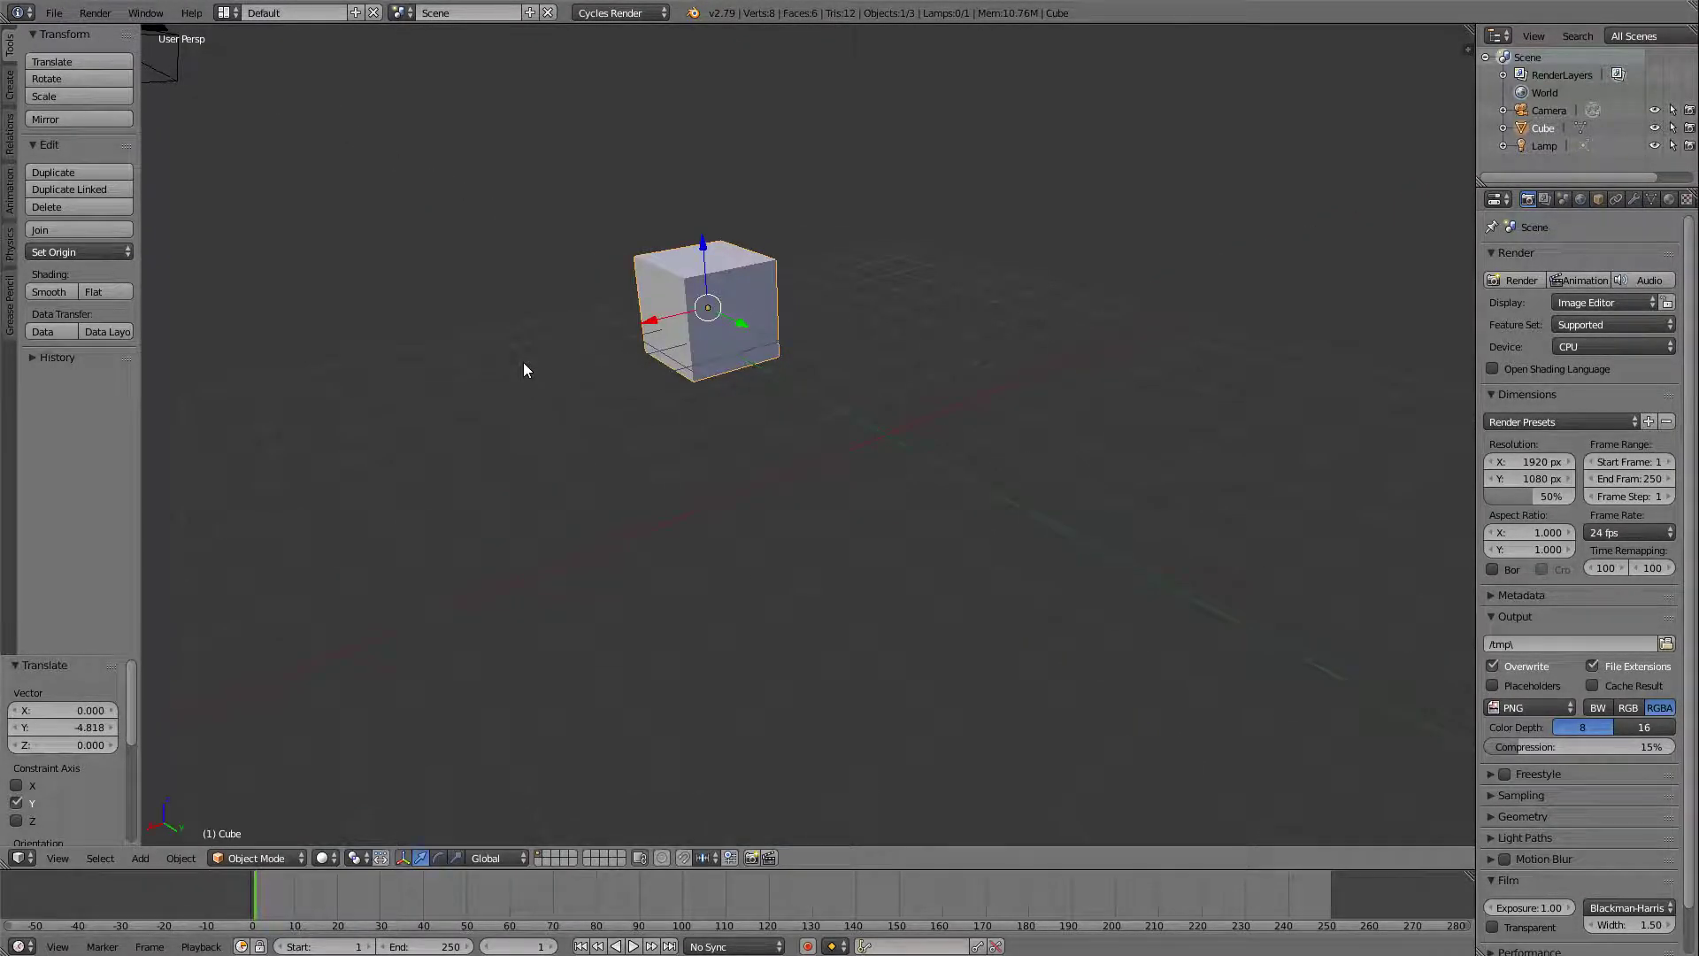
Raise the cube about 2.7 units along the global Z axis.
key("z")
key("g")
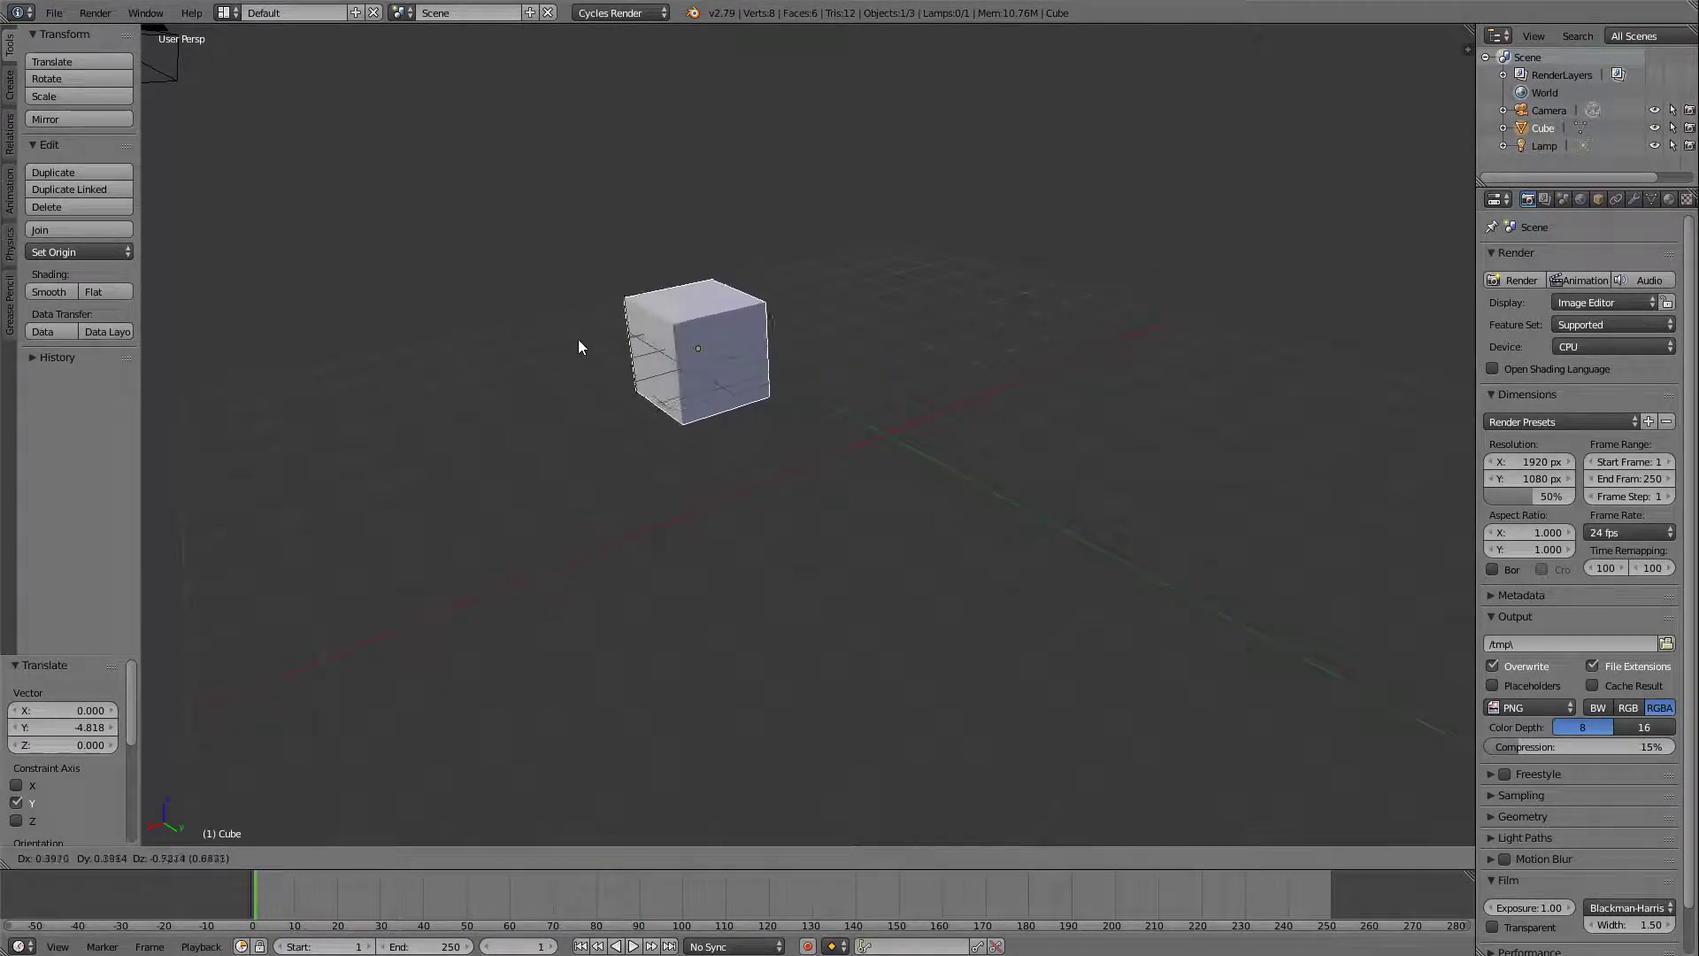
key("z")
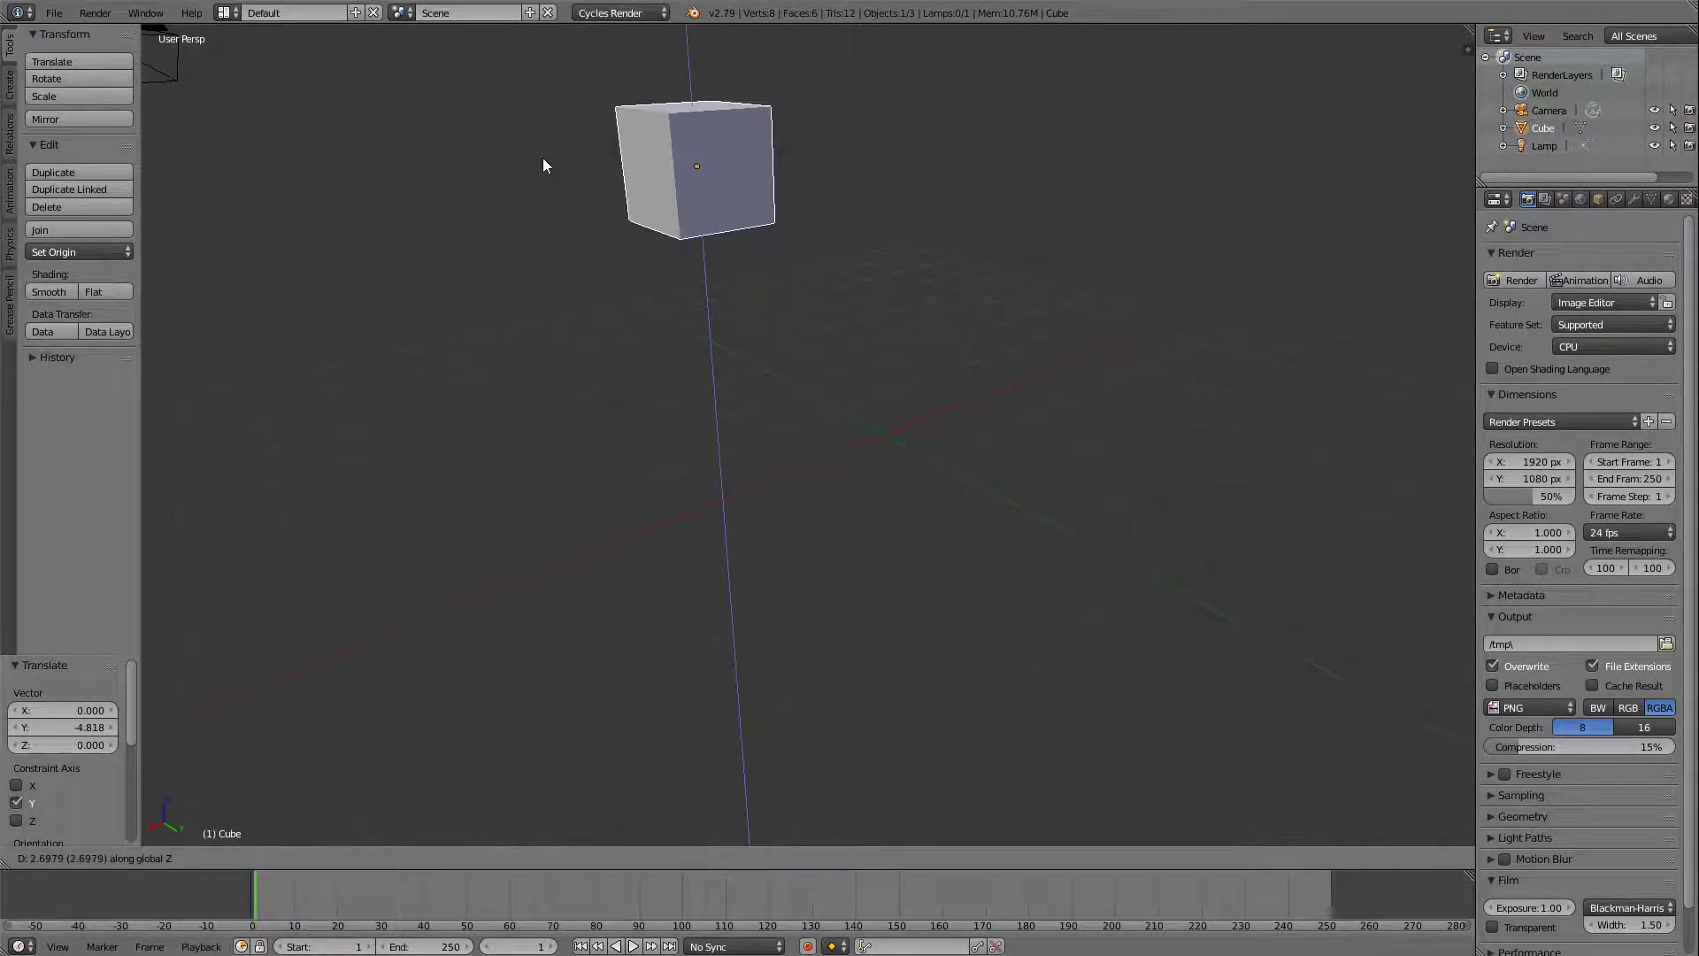
left_click(545, 164)
Move the cube about -1.43 units along global X, and freely by about -1.49, 2.27 and -1.70 in X, Y and Z.
key("x")
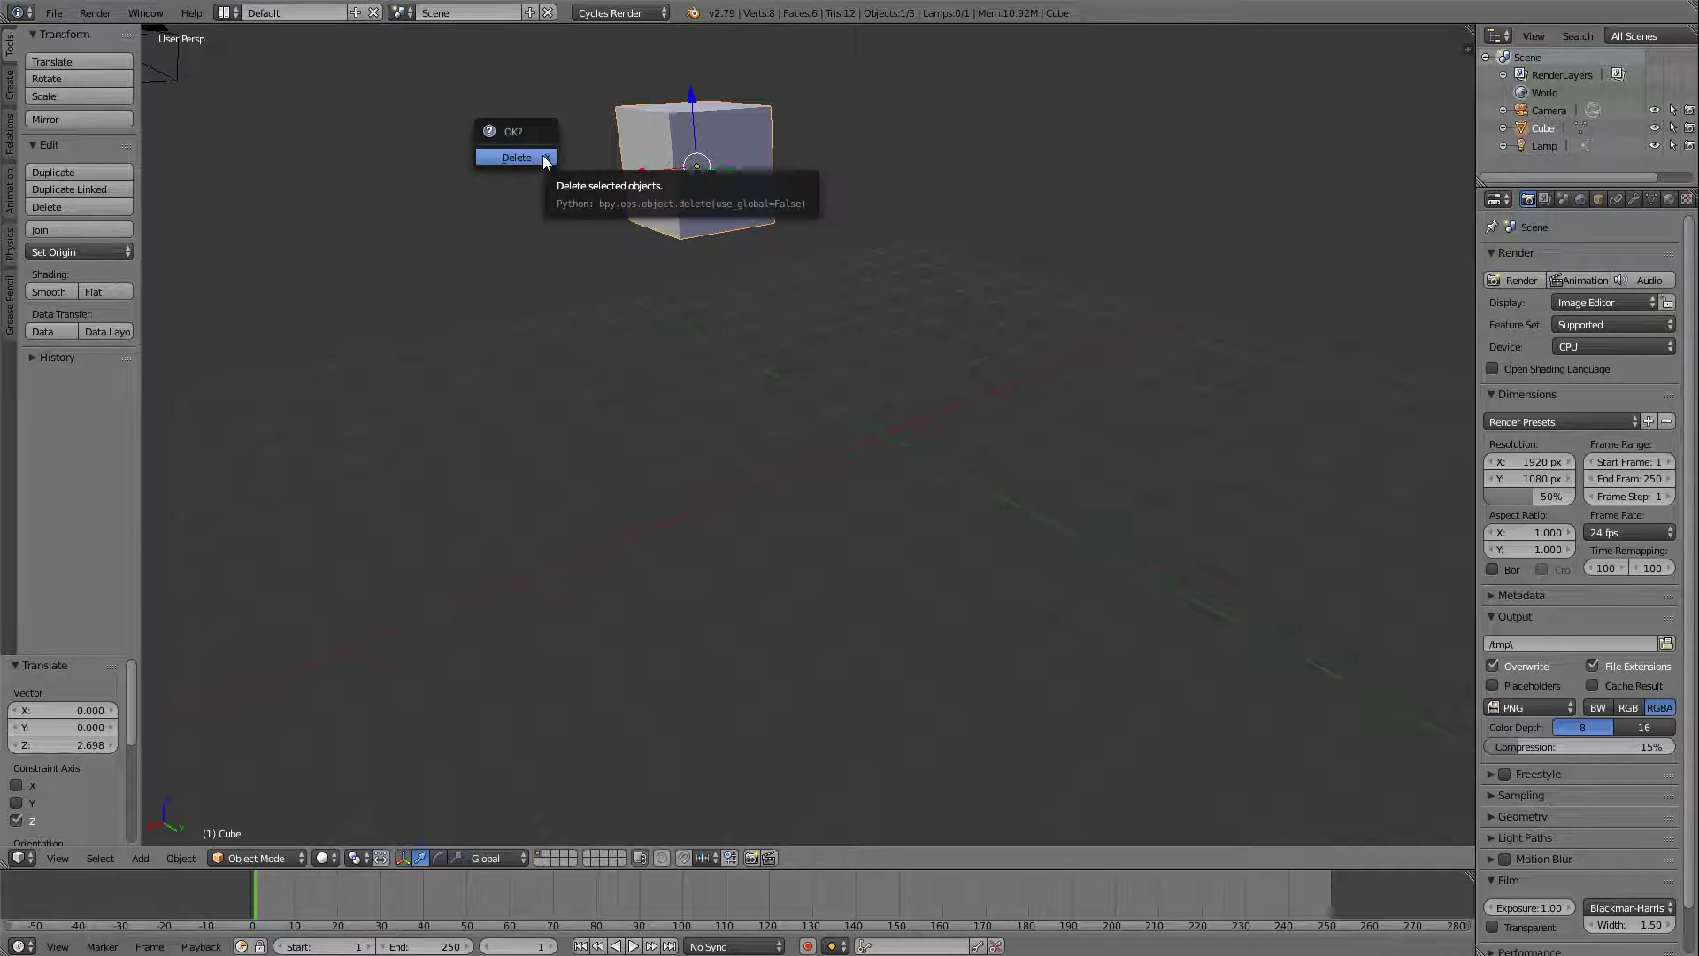
key("g")
key("x")
left_click(713, 130)
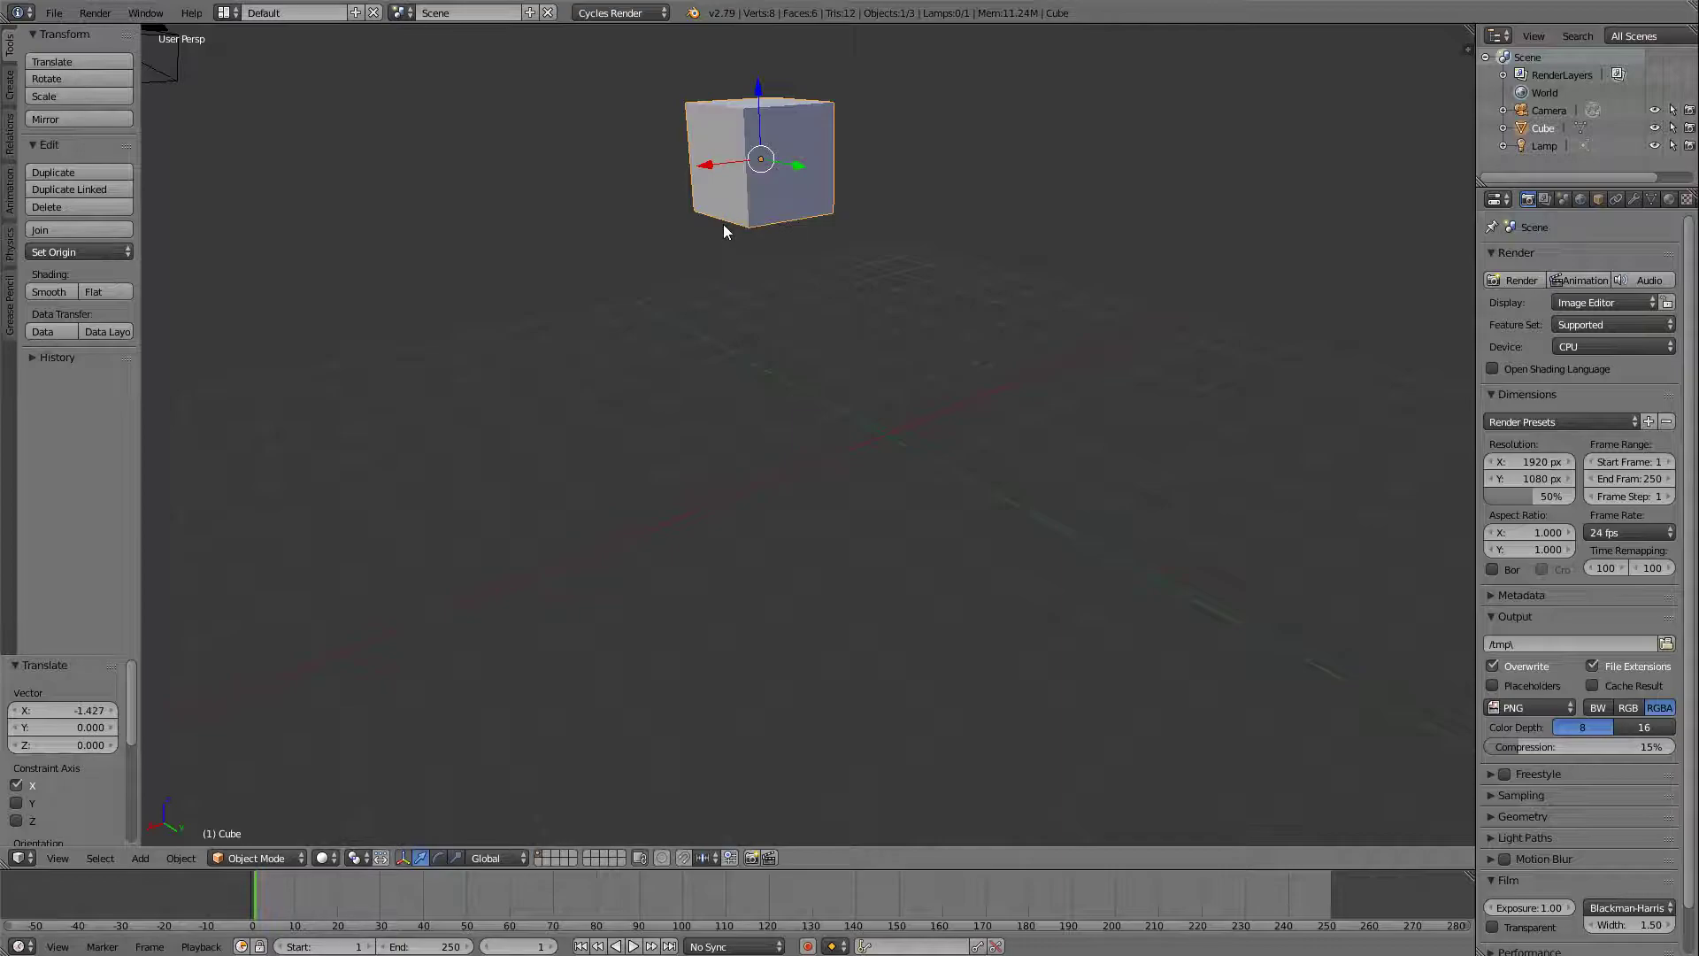
key("g")
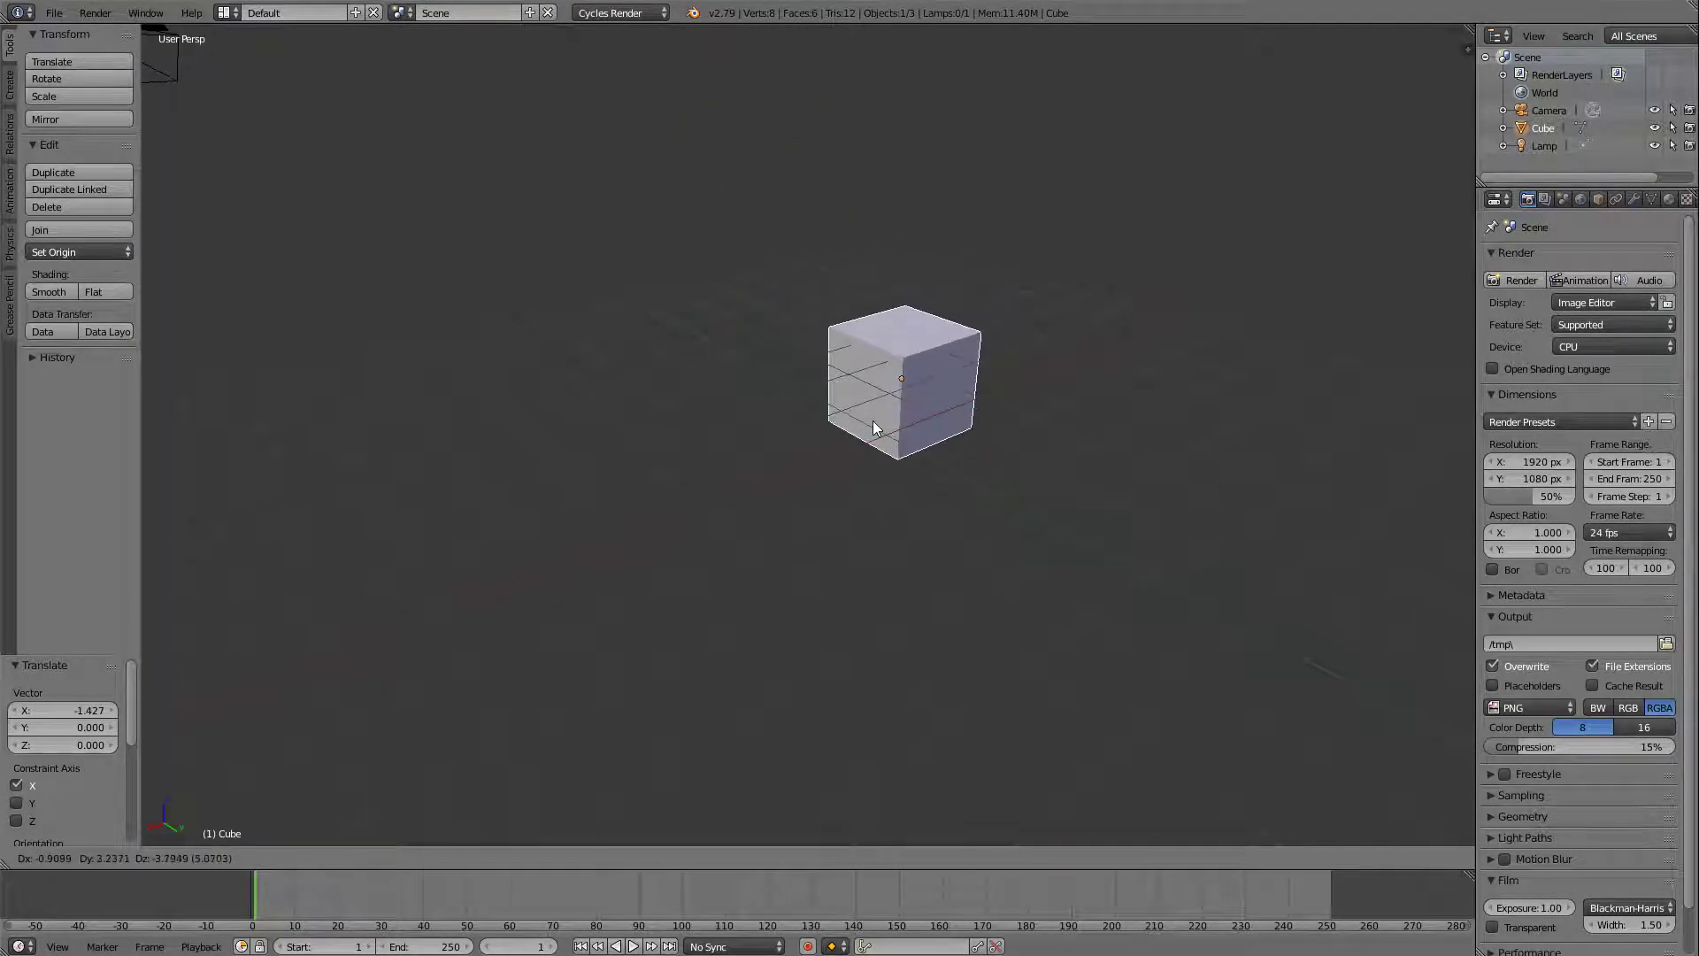
left_click(863, 306)
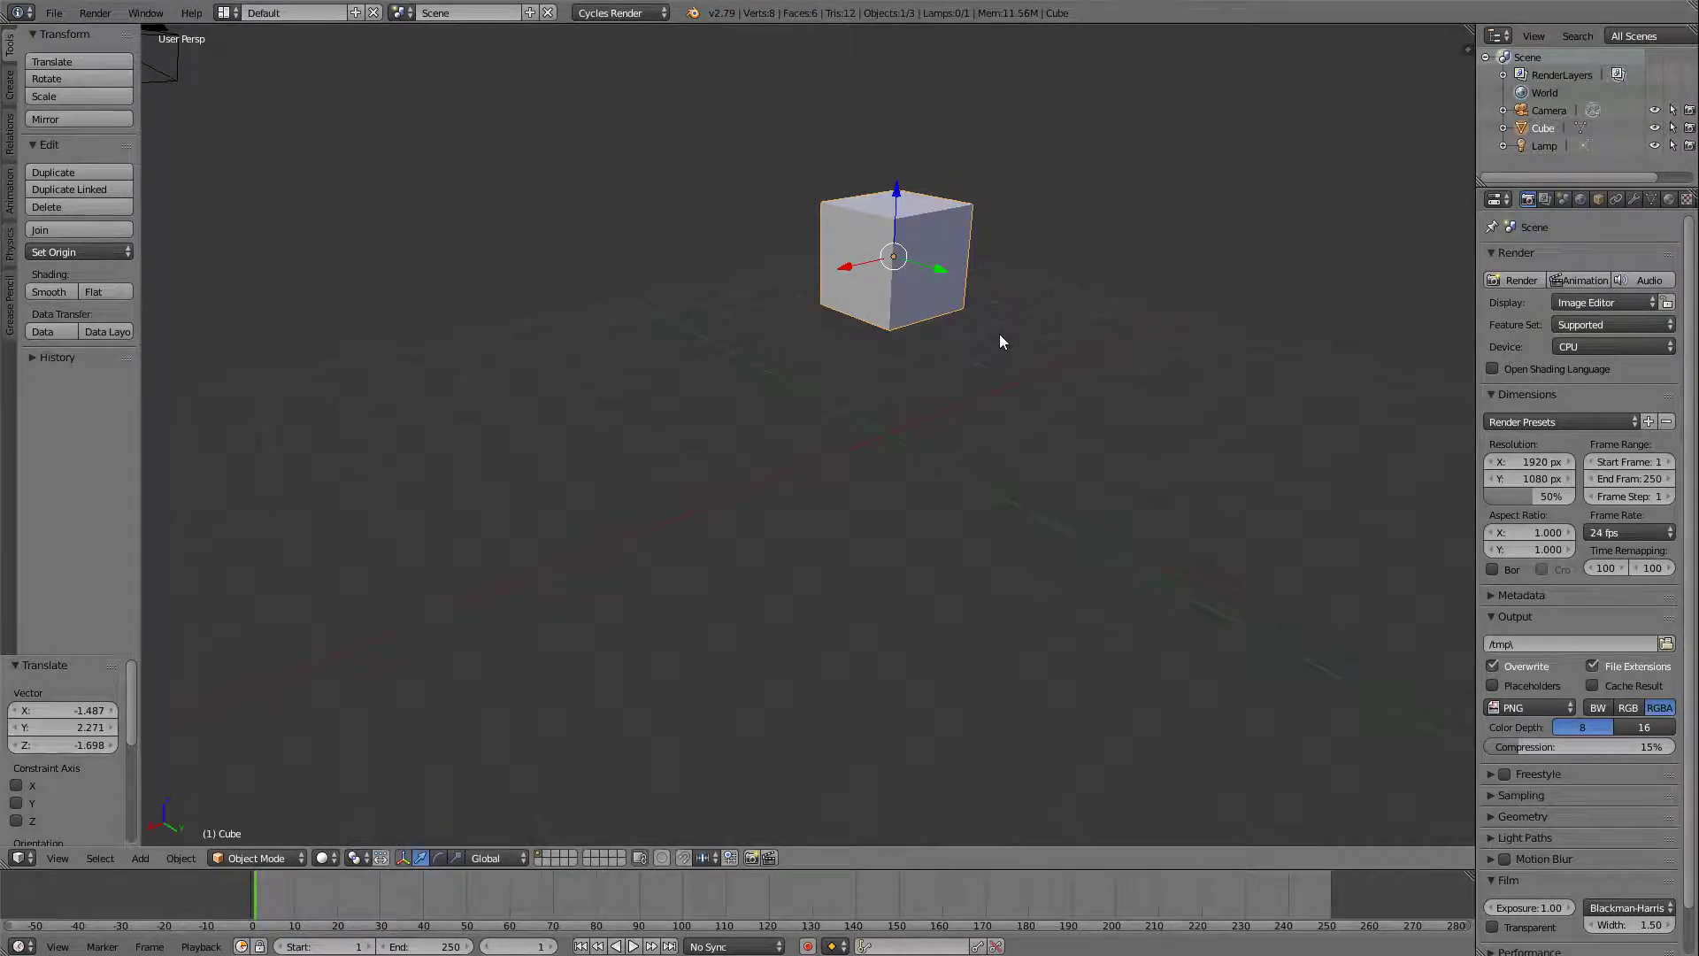
Switch the viewport shading to wireframe and back to solid.
key("z")
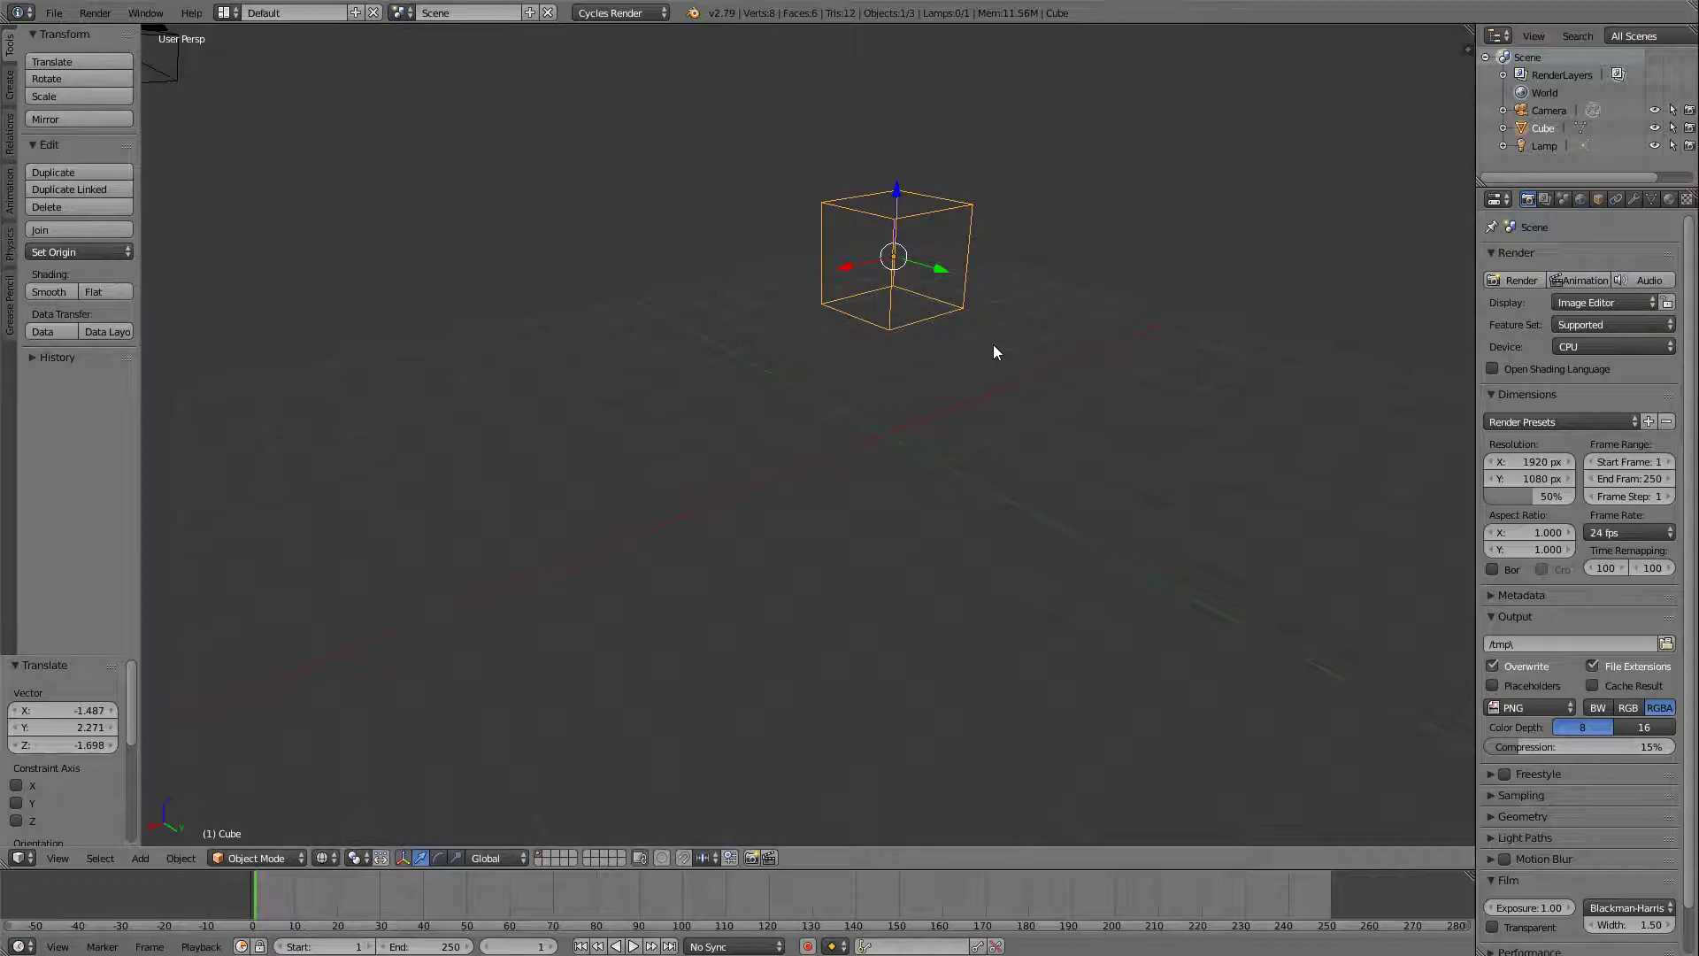
key("z")
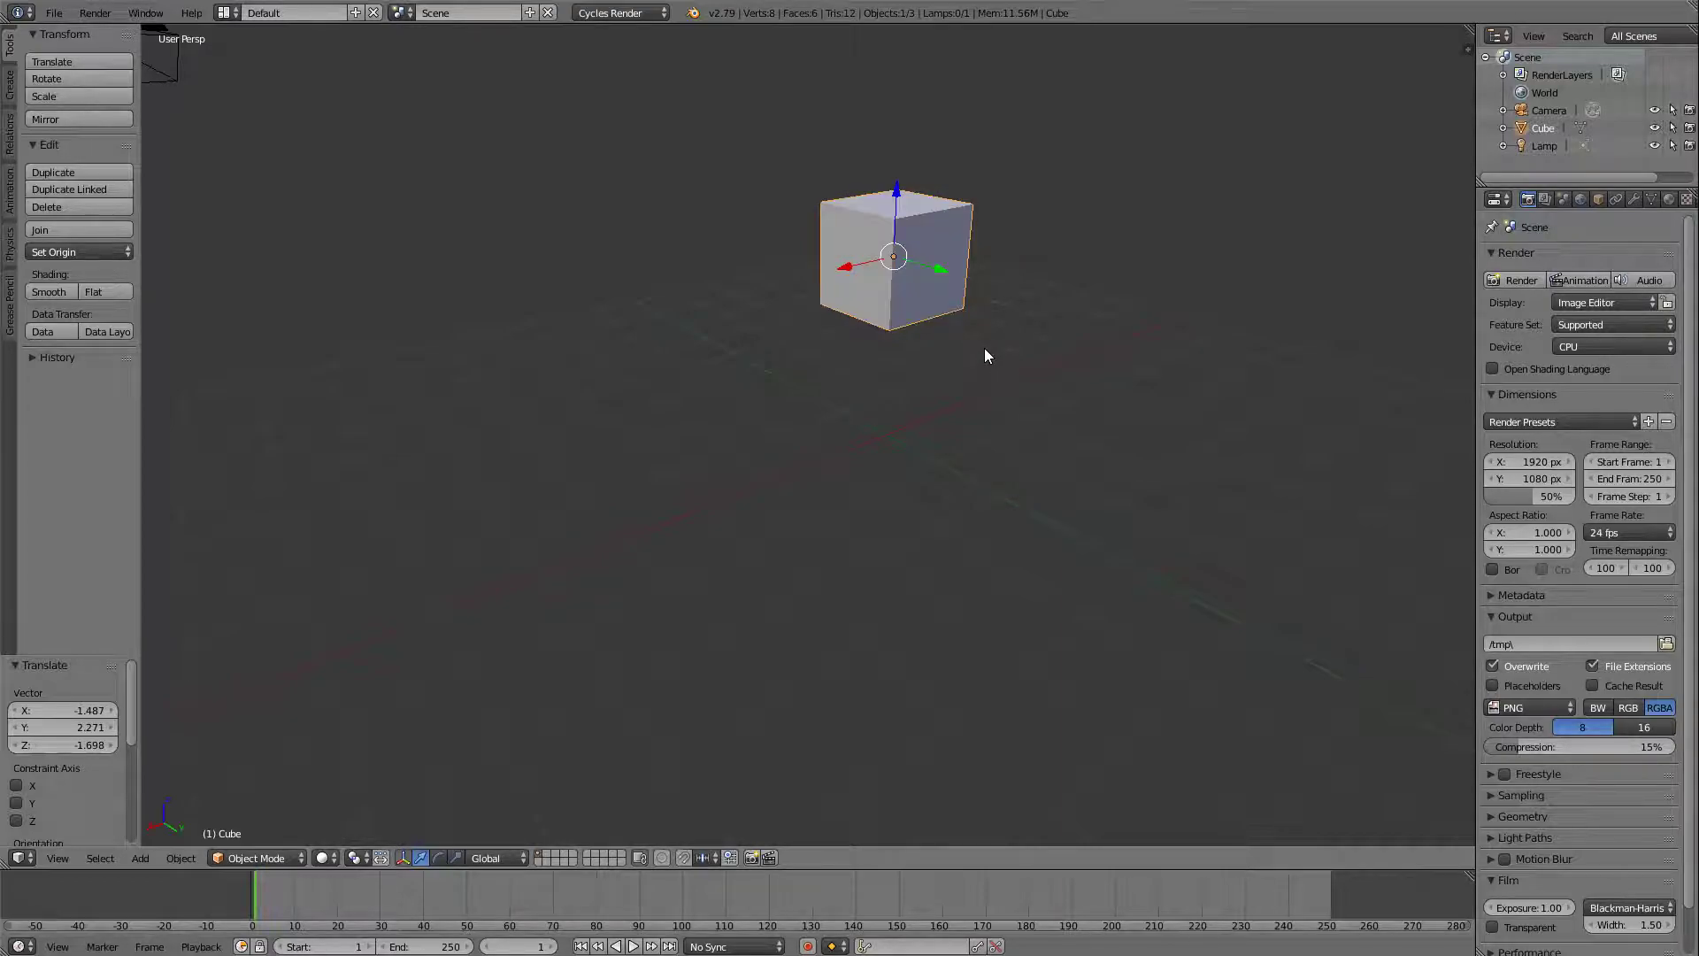
Move the cube freely by about -0.21, 0.37 and -0.31 units in X, Y and Z.
key("x")
key("g")
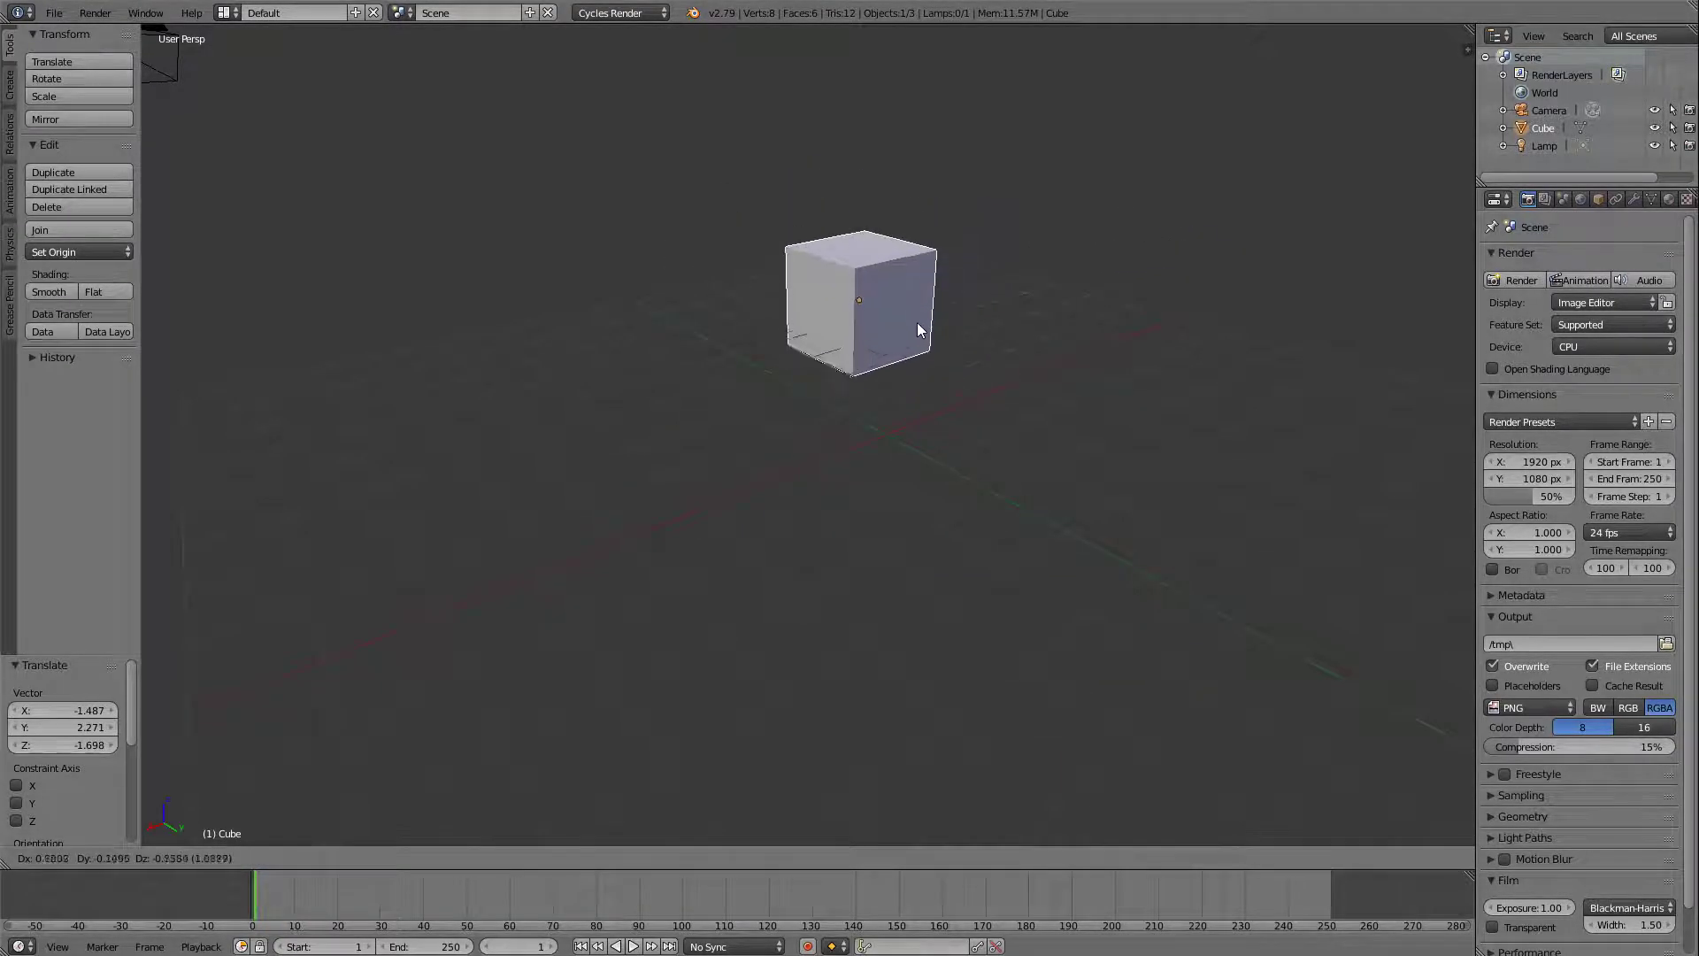
left_click(970, 299)
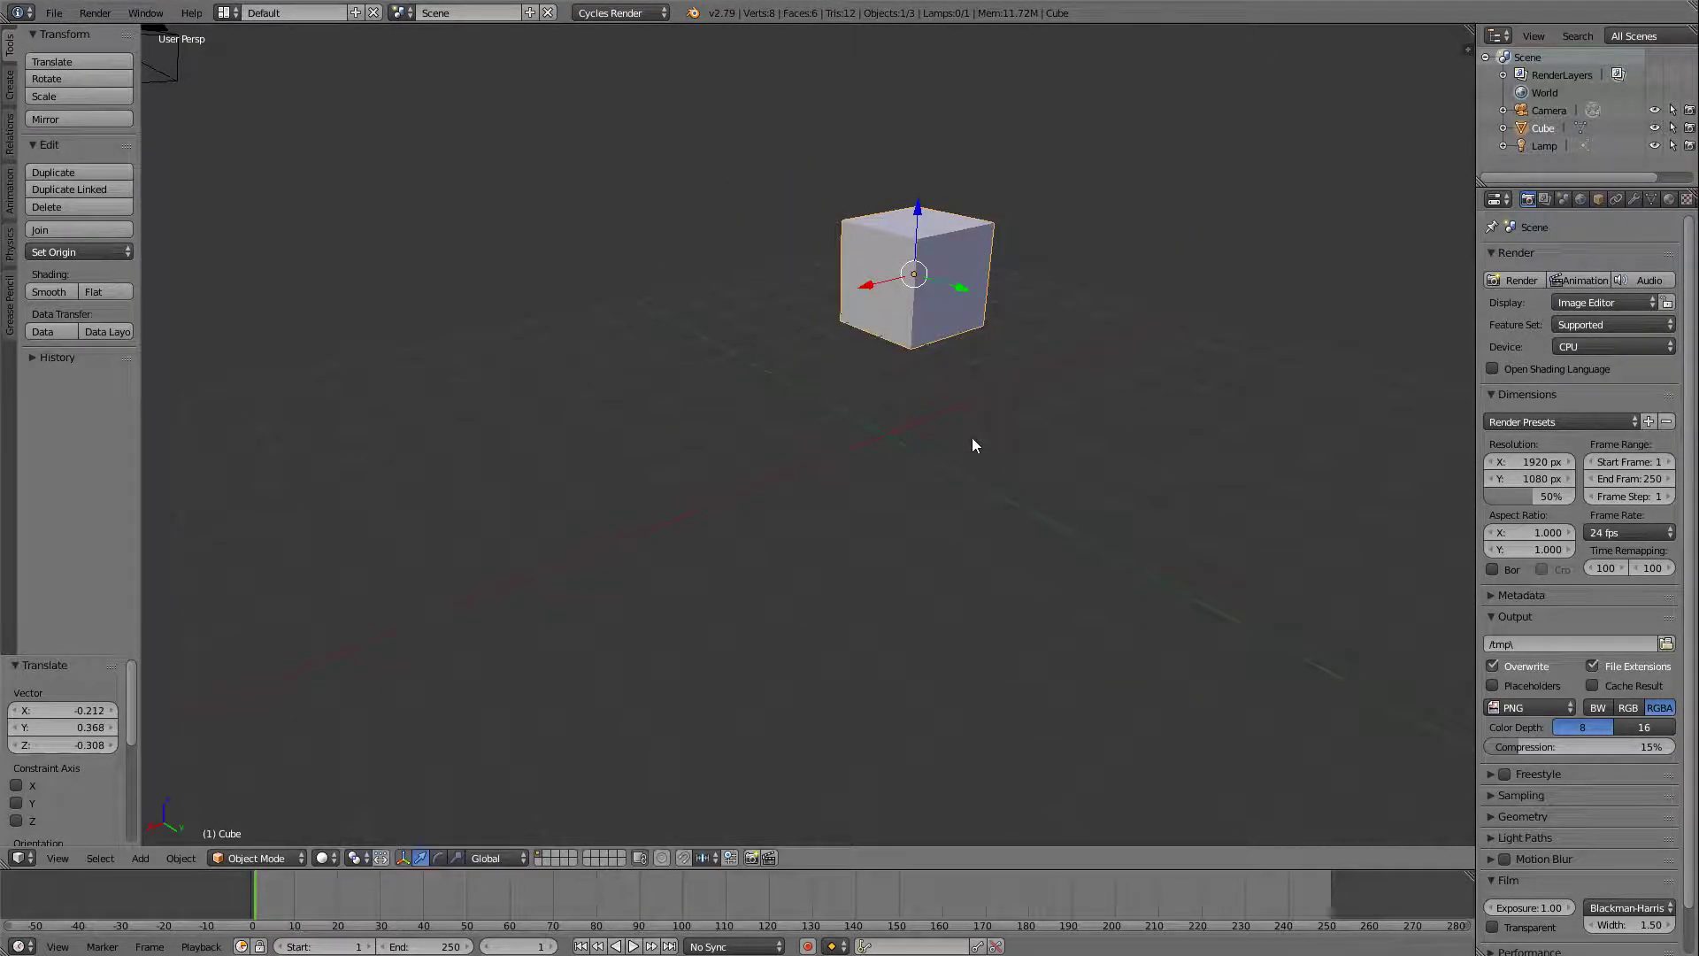
Scale the cube uniformly several times in a row, by factors of about 3.18, 0.96 and 5.82.
key("s")
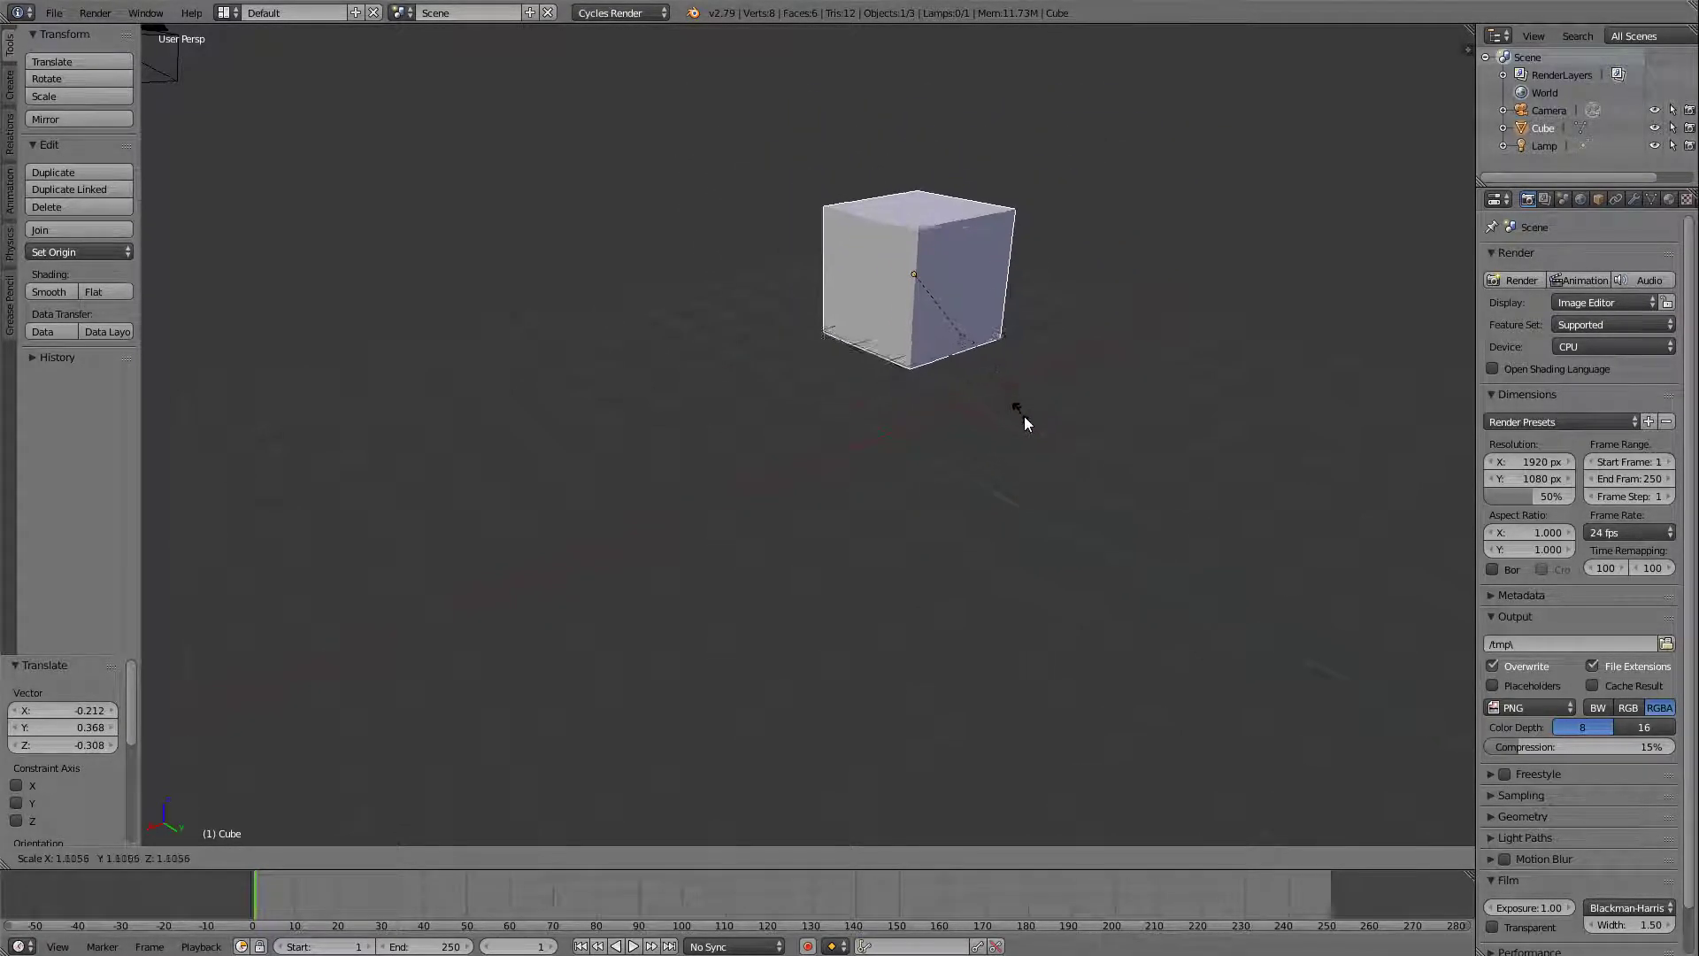
left_click(1268, 538)
scroll(1257, 527, "down", 5)
key("s")
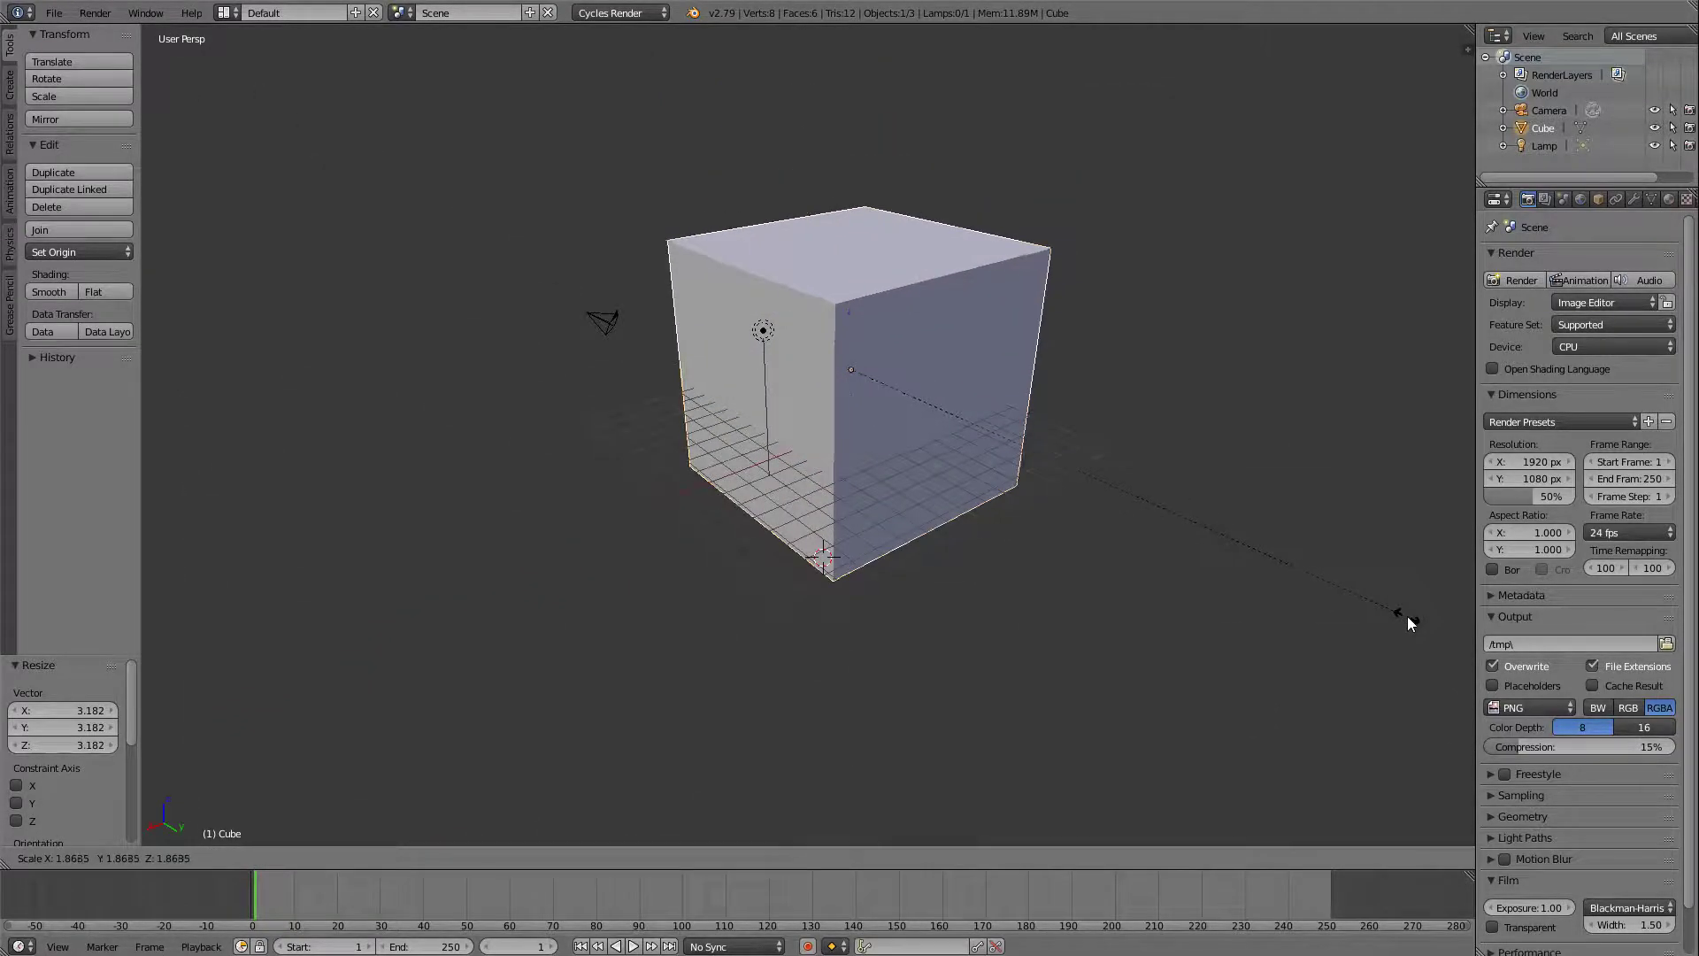
left_click(1386, 595)
scroll(1386, 593, "down", 8)
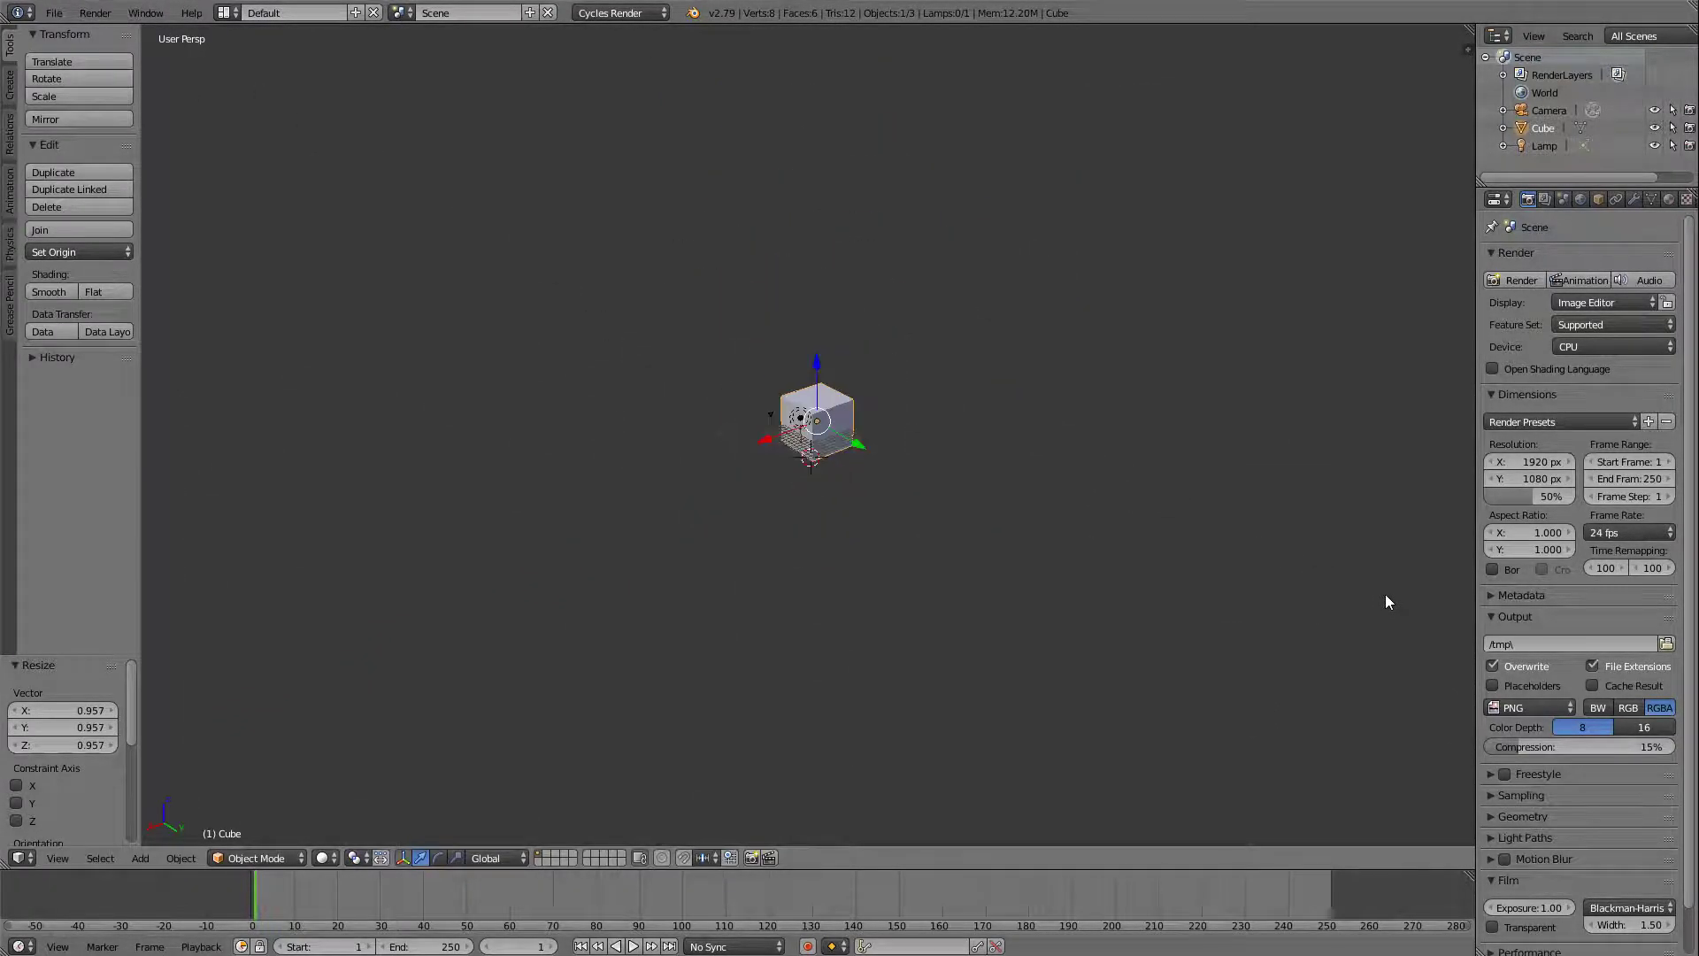
key("s")
left_click(1408, 595)
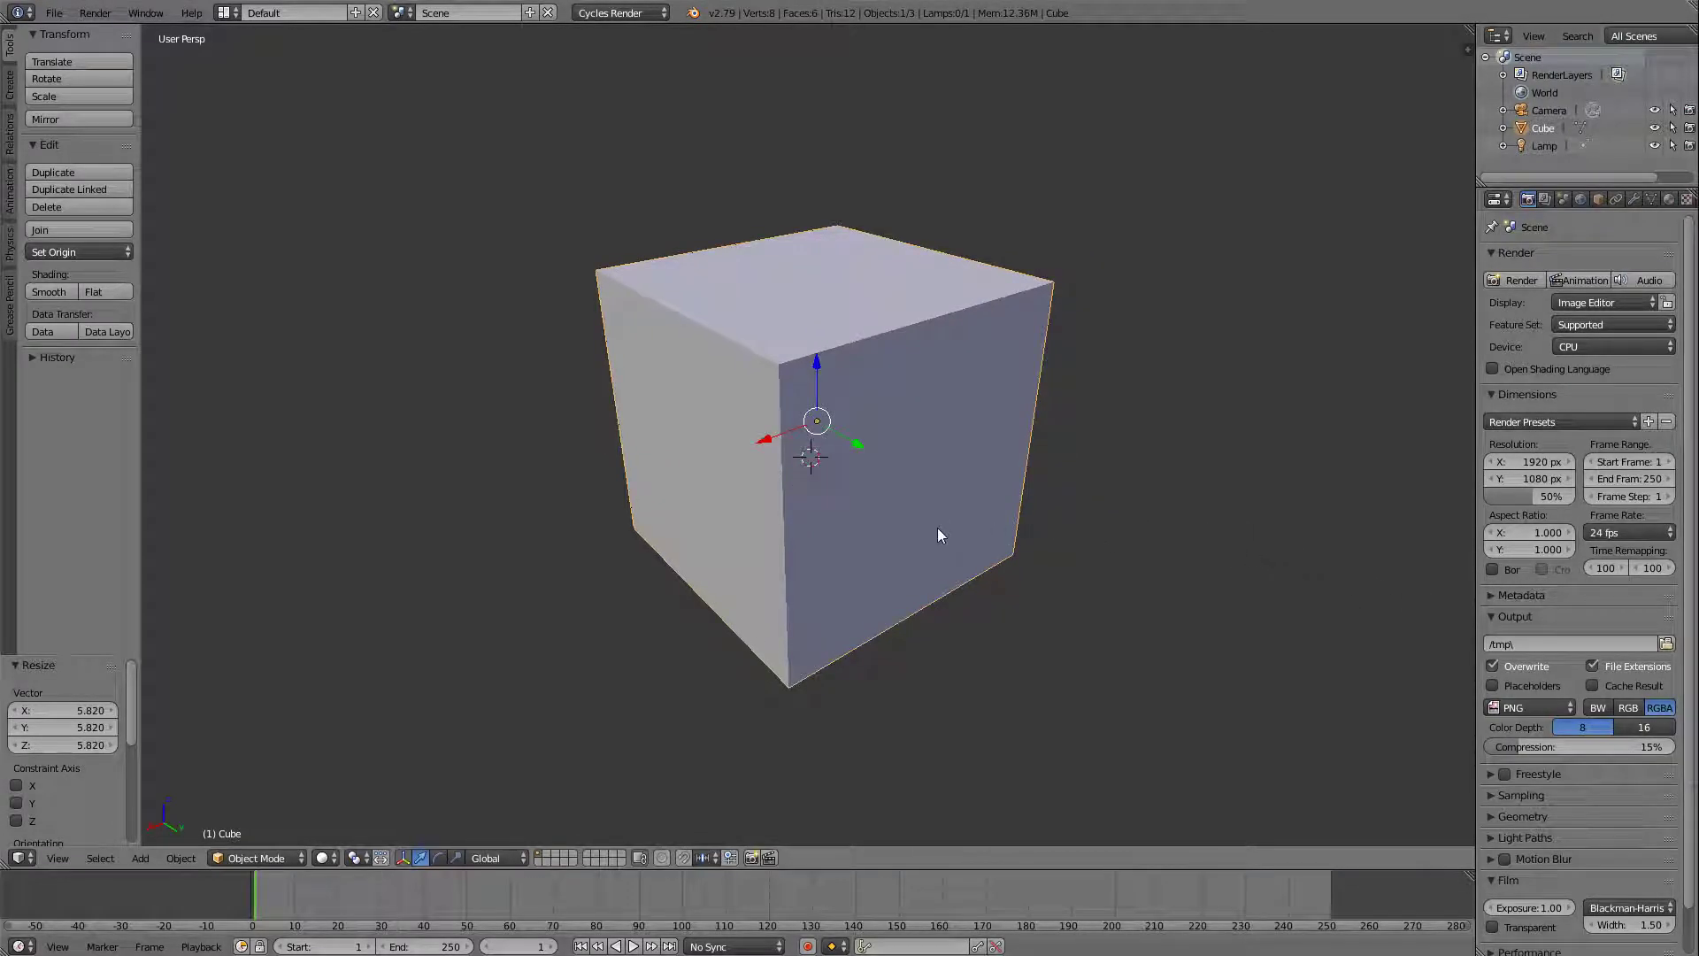
Shrink the enlarged cube uniformly by a factor of about 0.065.
scroll(938, 528, "down", 4)
scroll(945, 520, "up", 4)
scroll(945, 526, "up", 2)
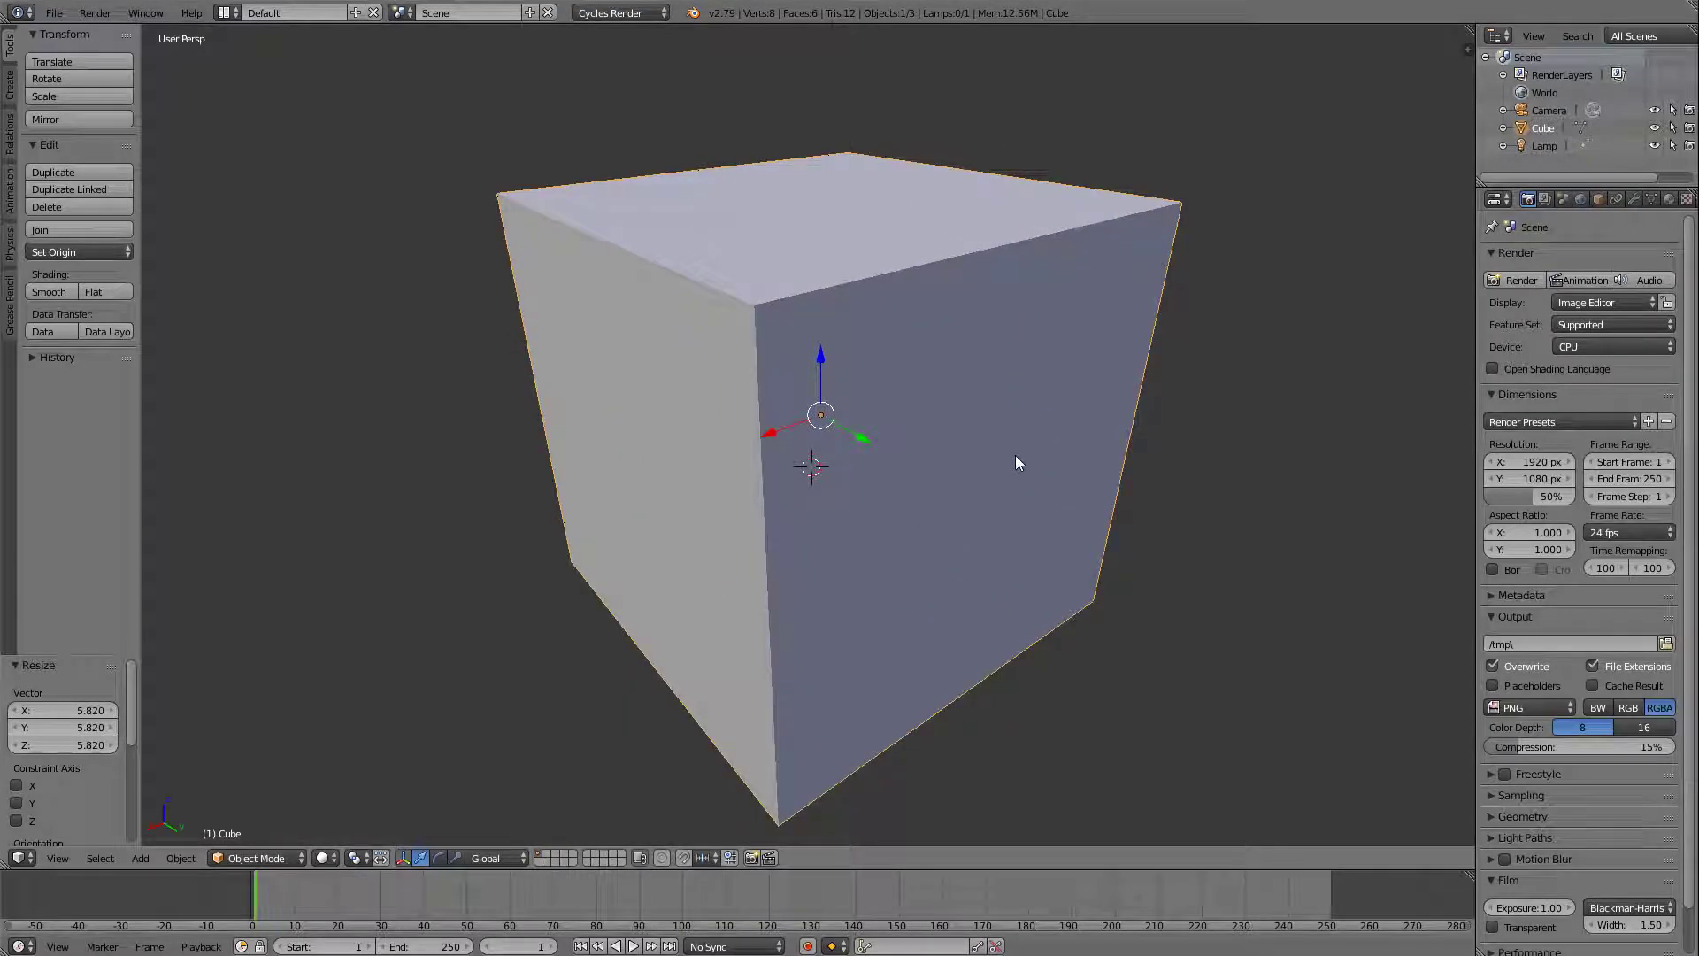
key("s")
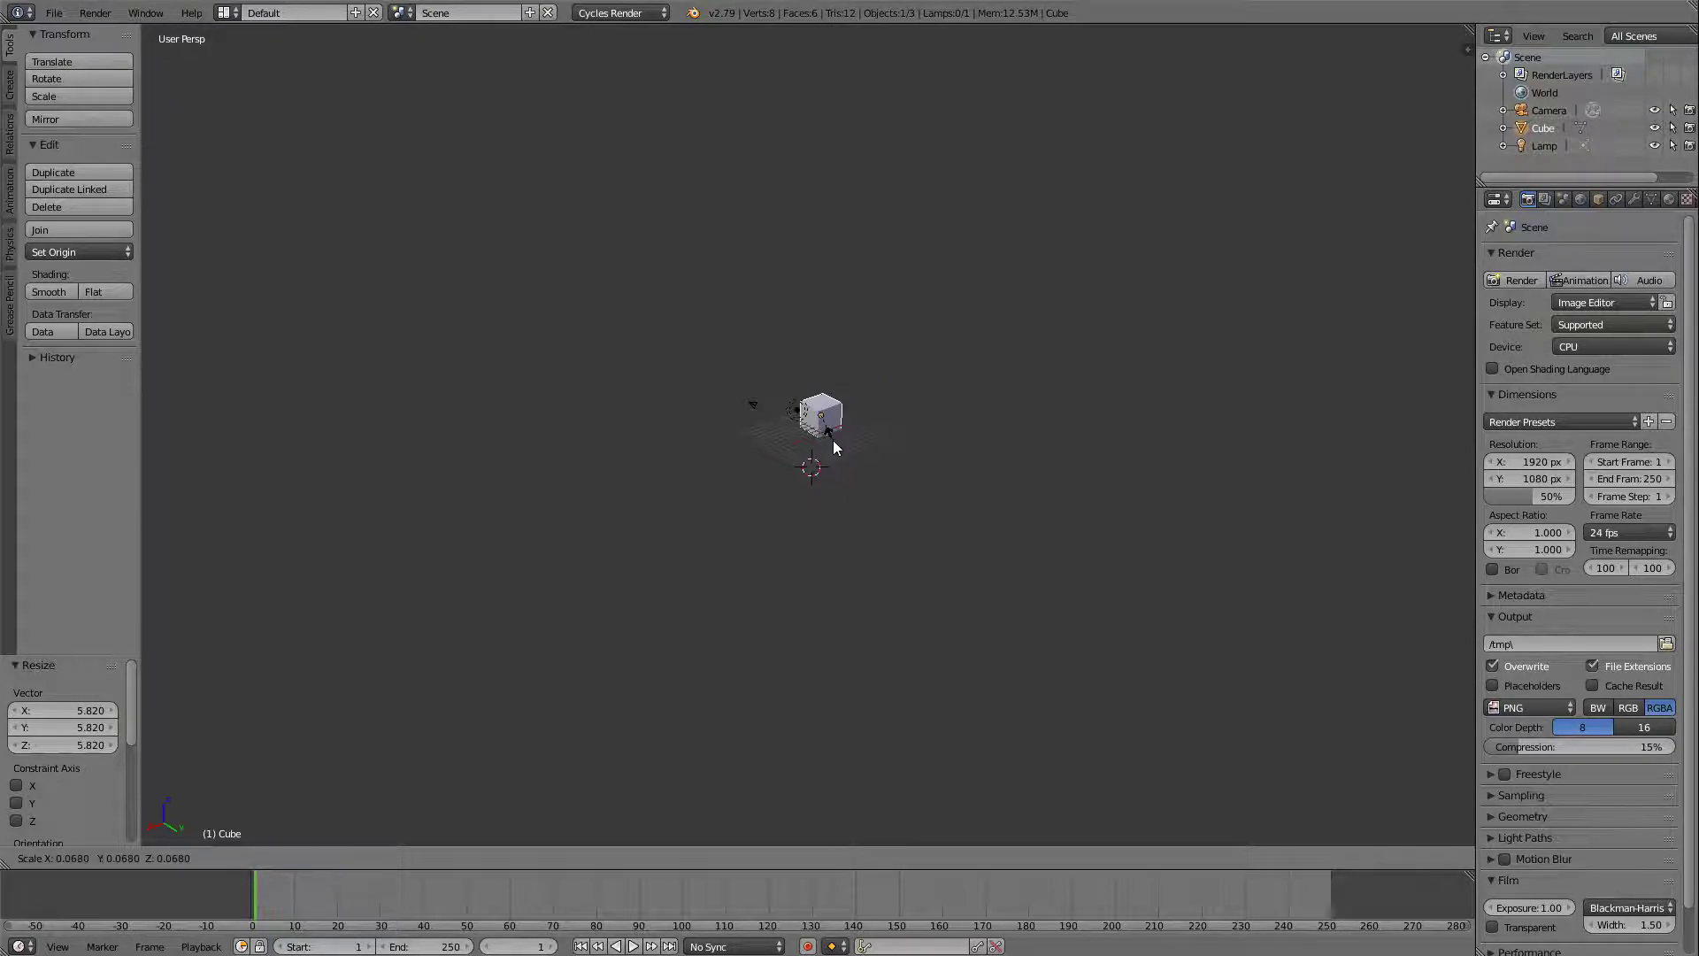
left_click(834, 438)
Move the cube about 2.35 units along global Y, and freely by about 1.68, -0.71 and -0.84 in X, Y and Z.
key("KP_Decimal")
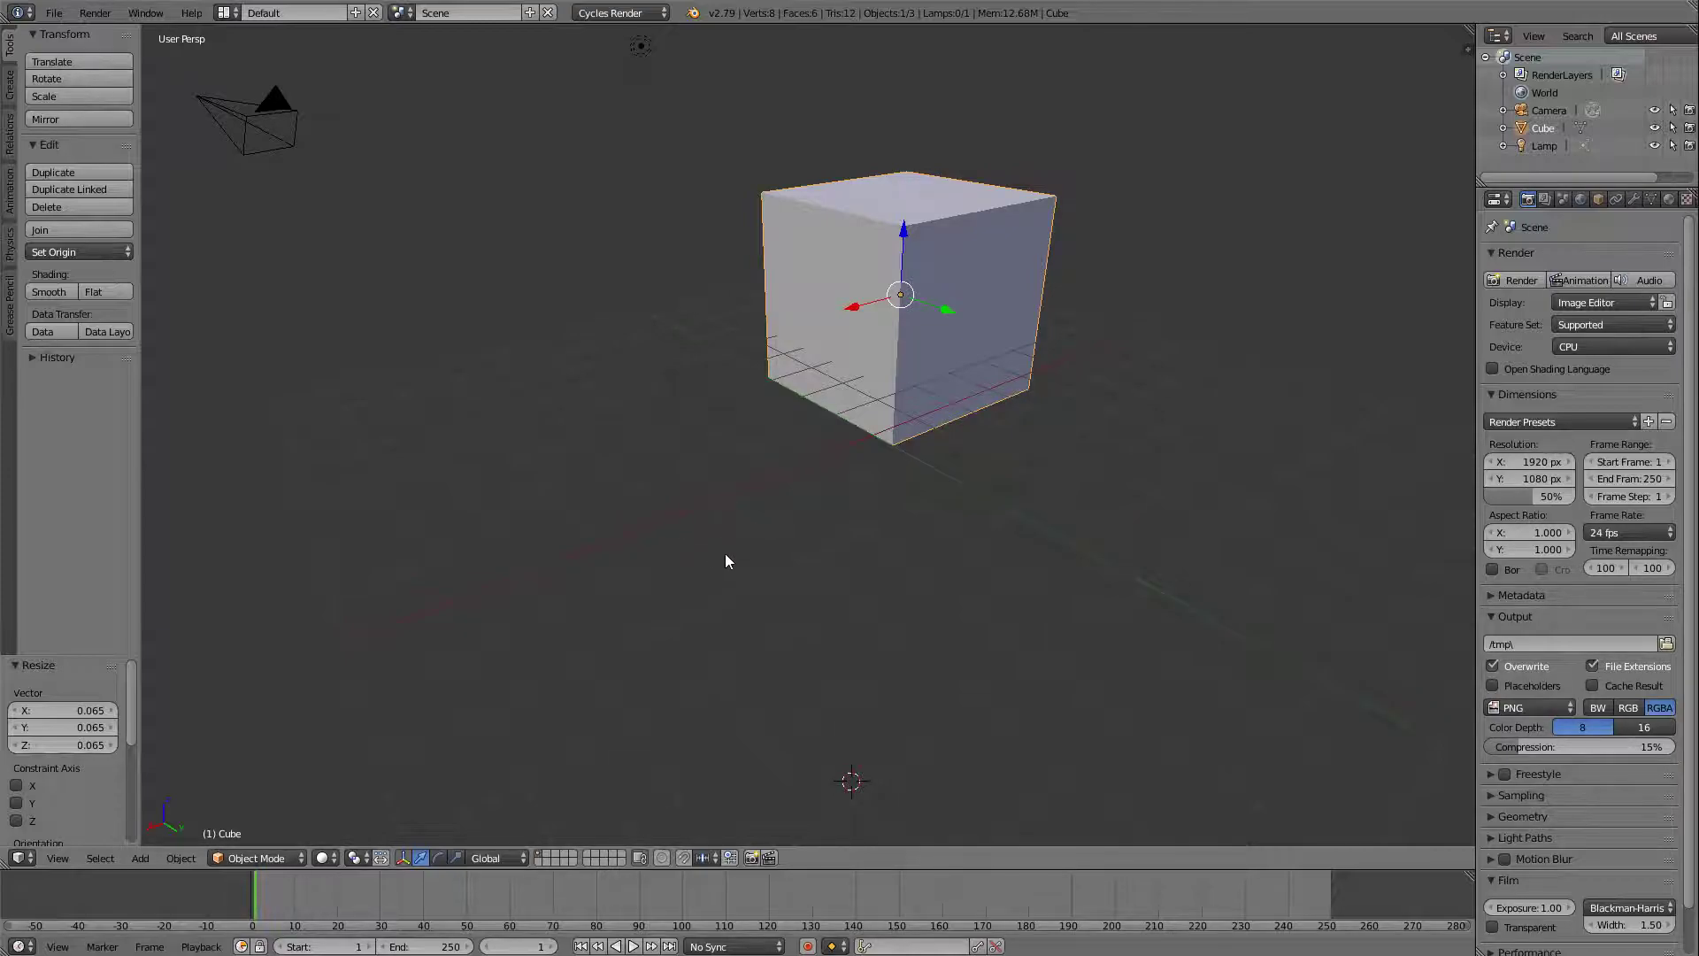
left_click_drag(945, 310, 1007, 370)
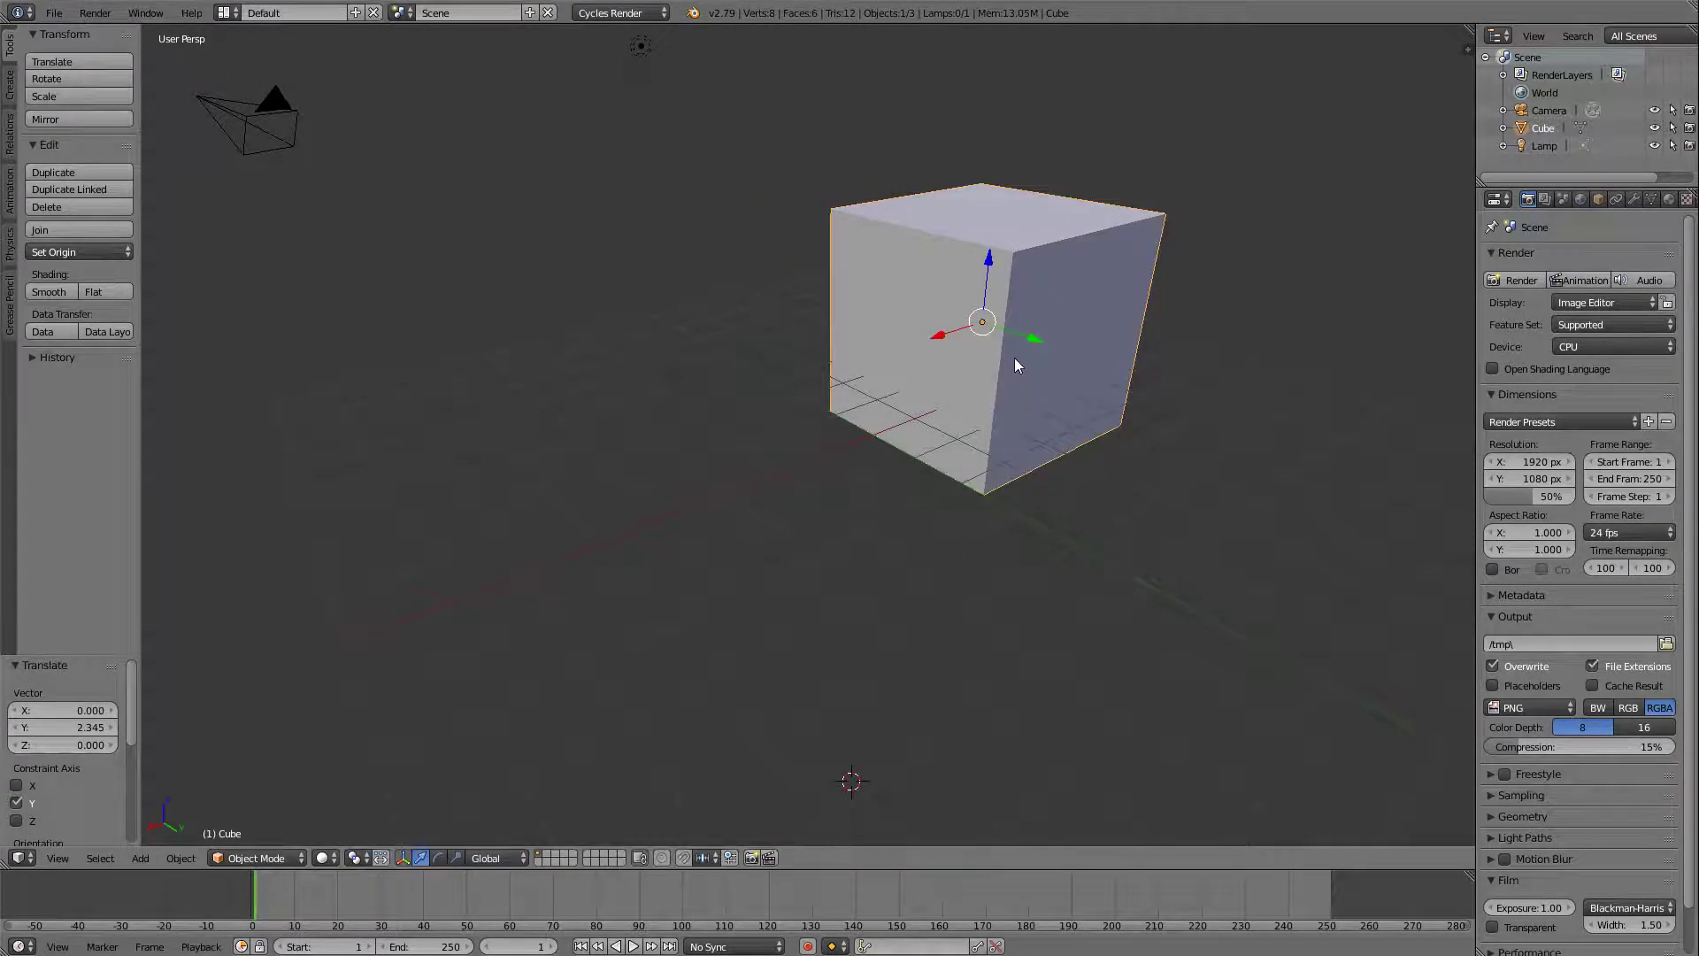
key("g")
left_click(922, 418)
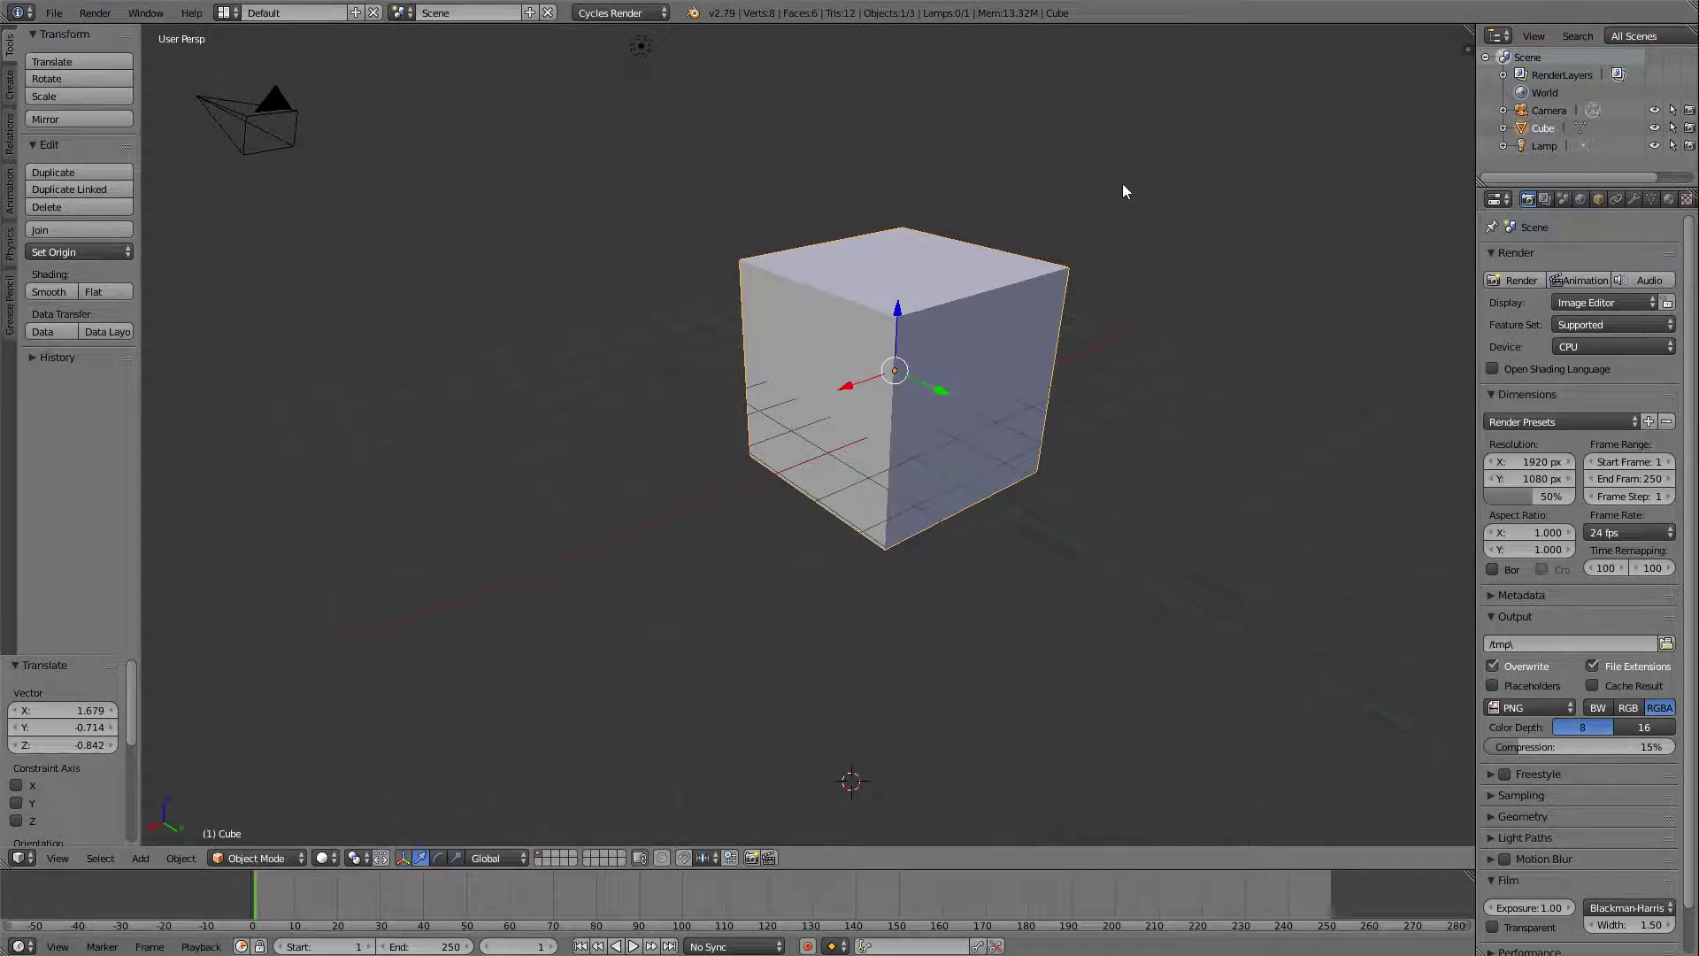
Place the 3D cursor in empty space beside the cube, and scale the cube uniformly by about 0.43.
scroll(1018, 430, "down", 3)
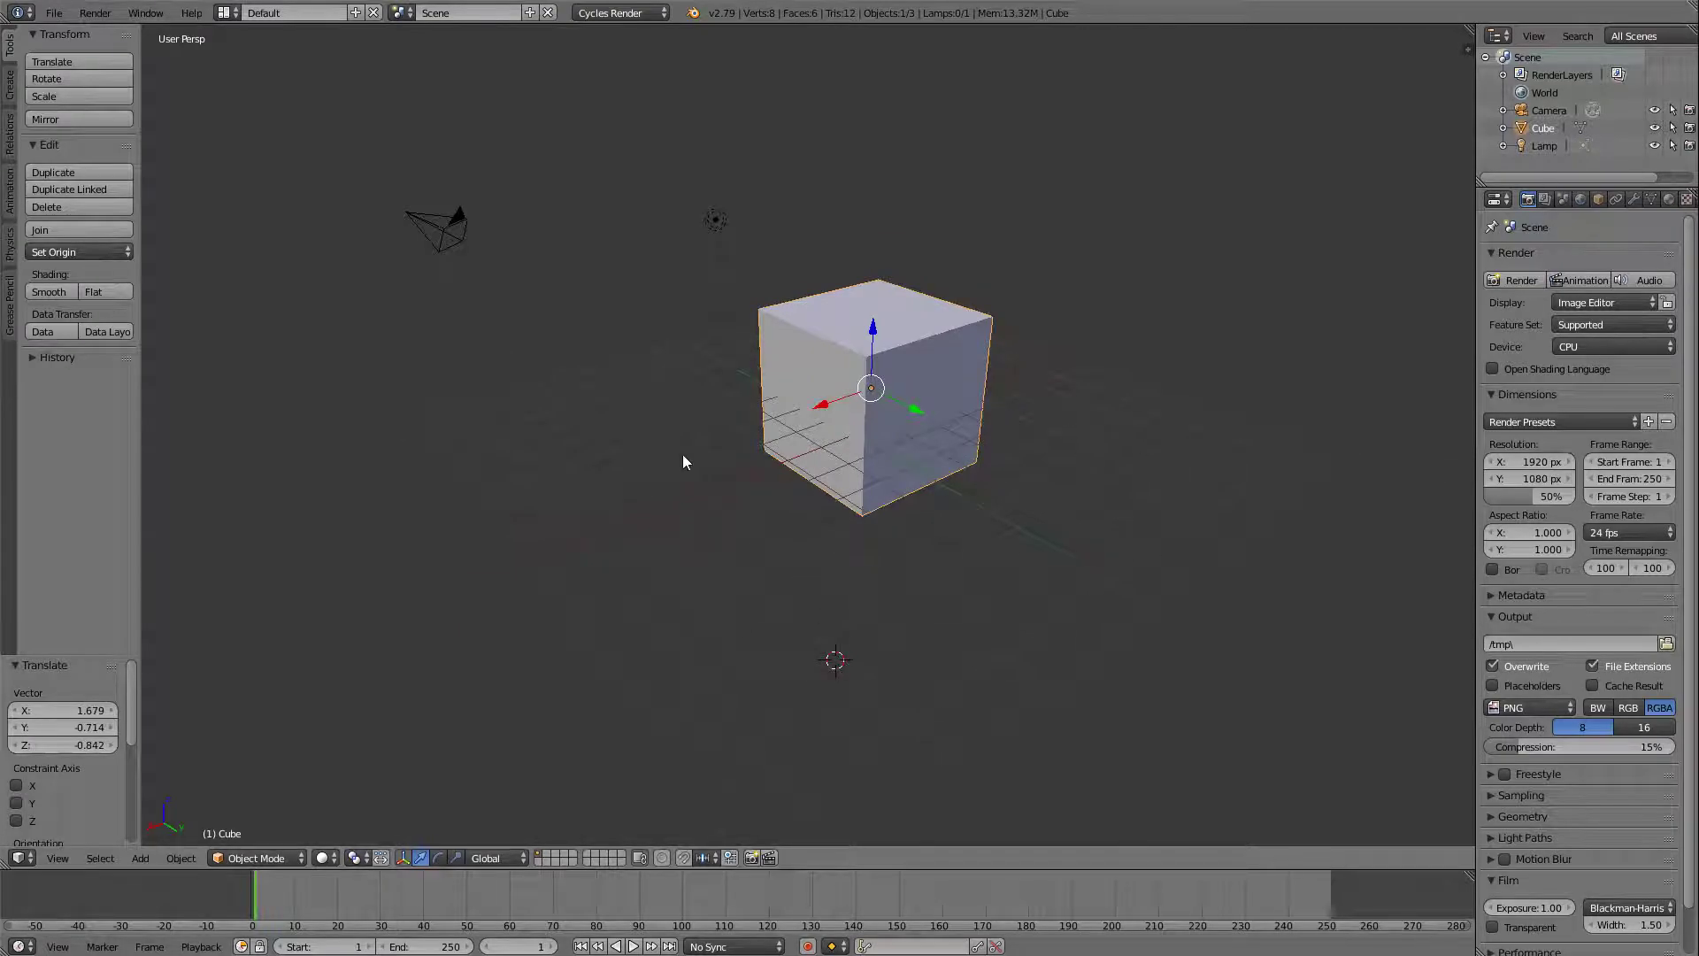
left_click(1011, 411)
scroll(851, 432, "up", 2)
scroll(852, 432, "up", 3)
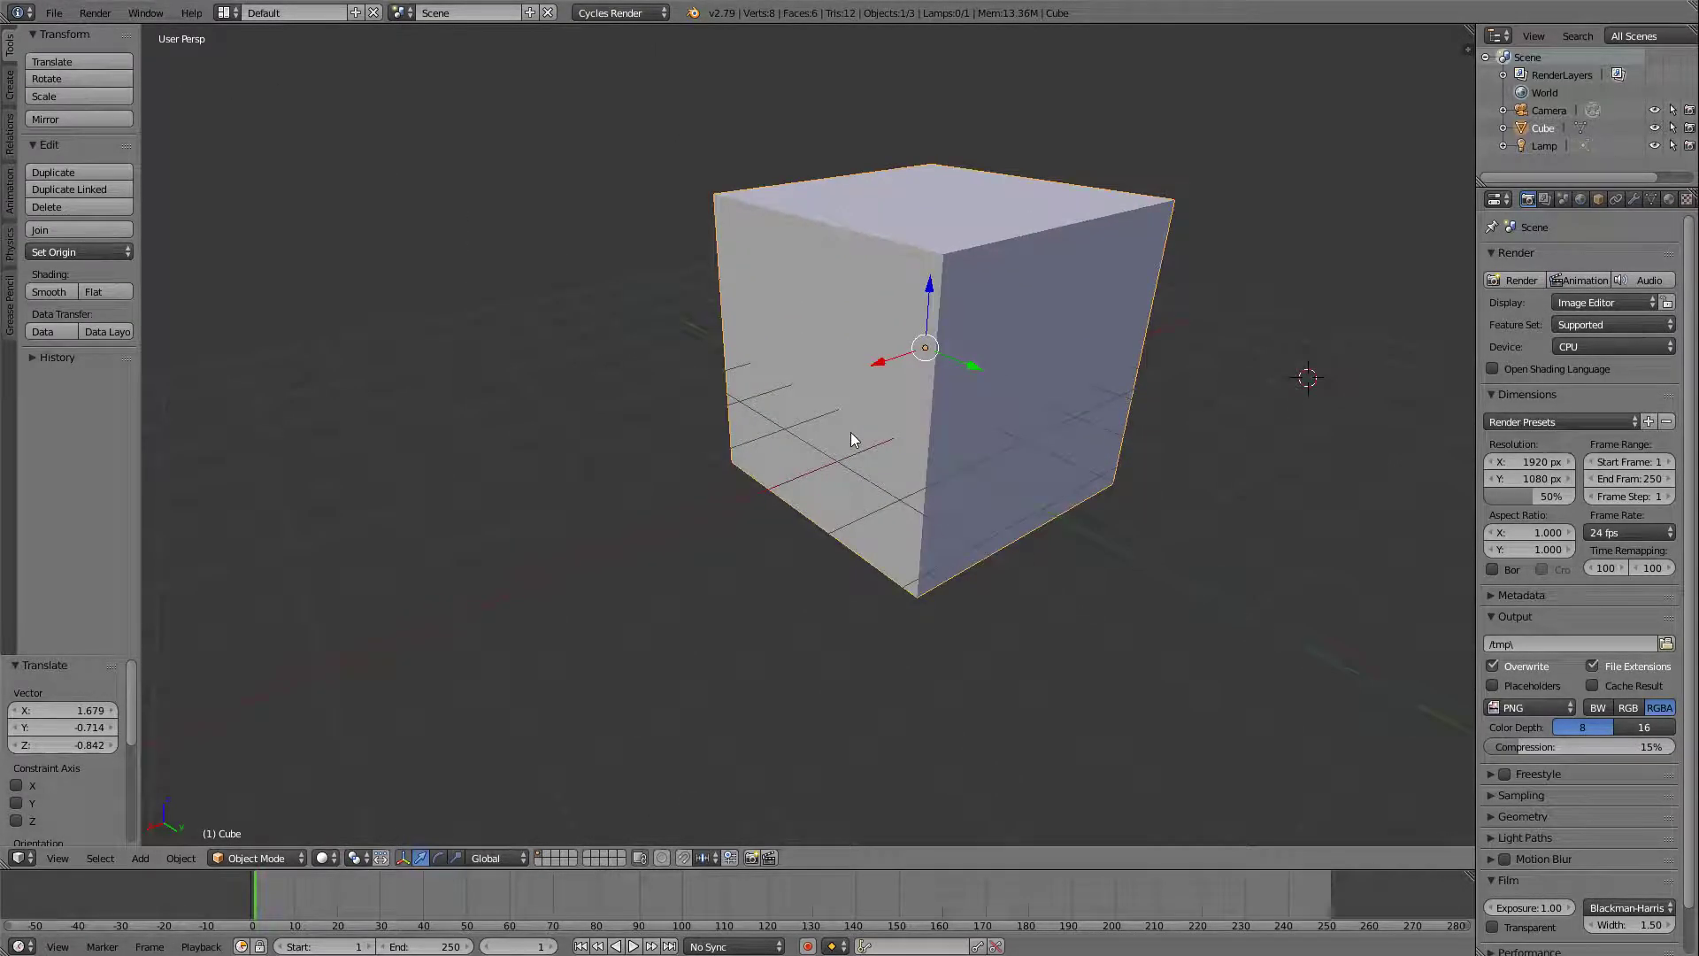
key("s")
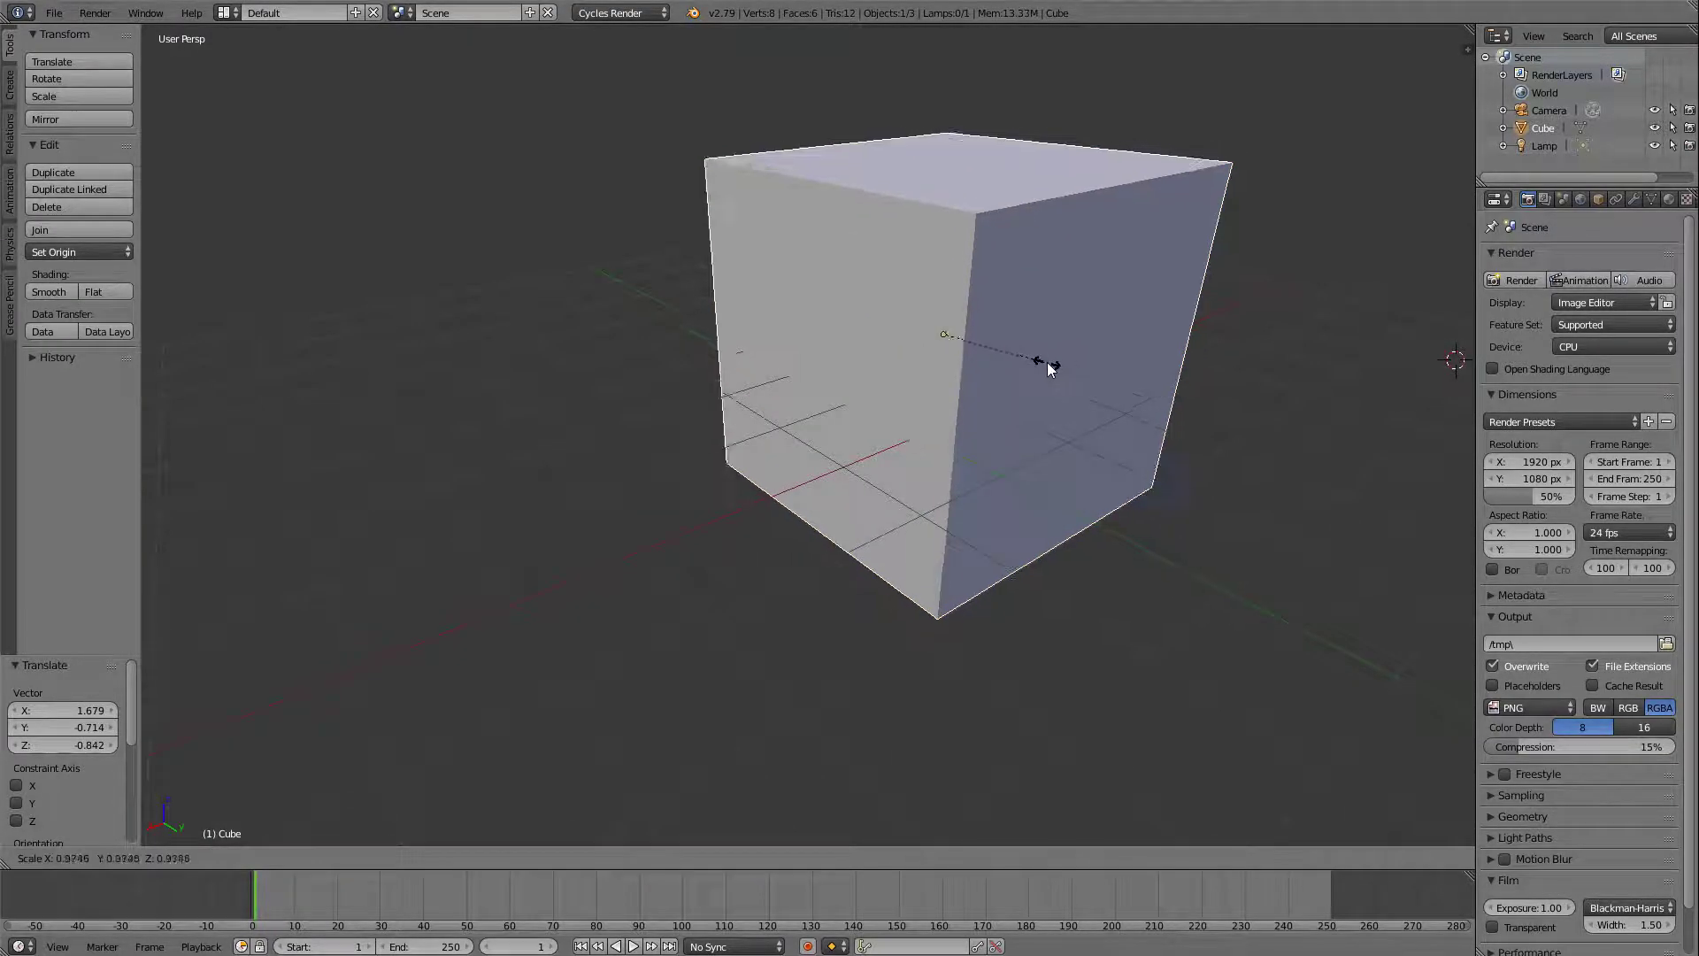
left_click(991, 331)
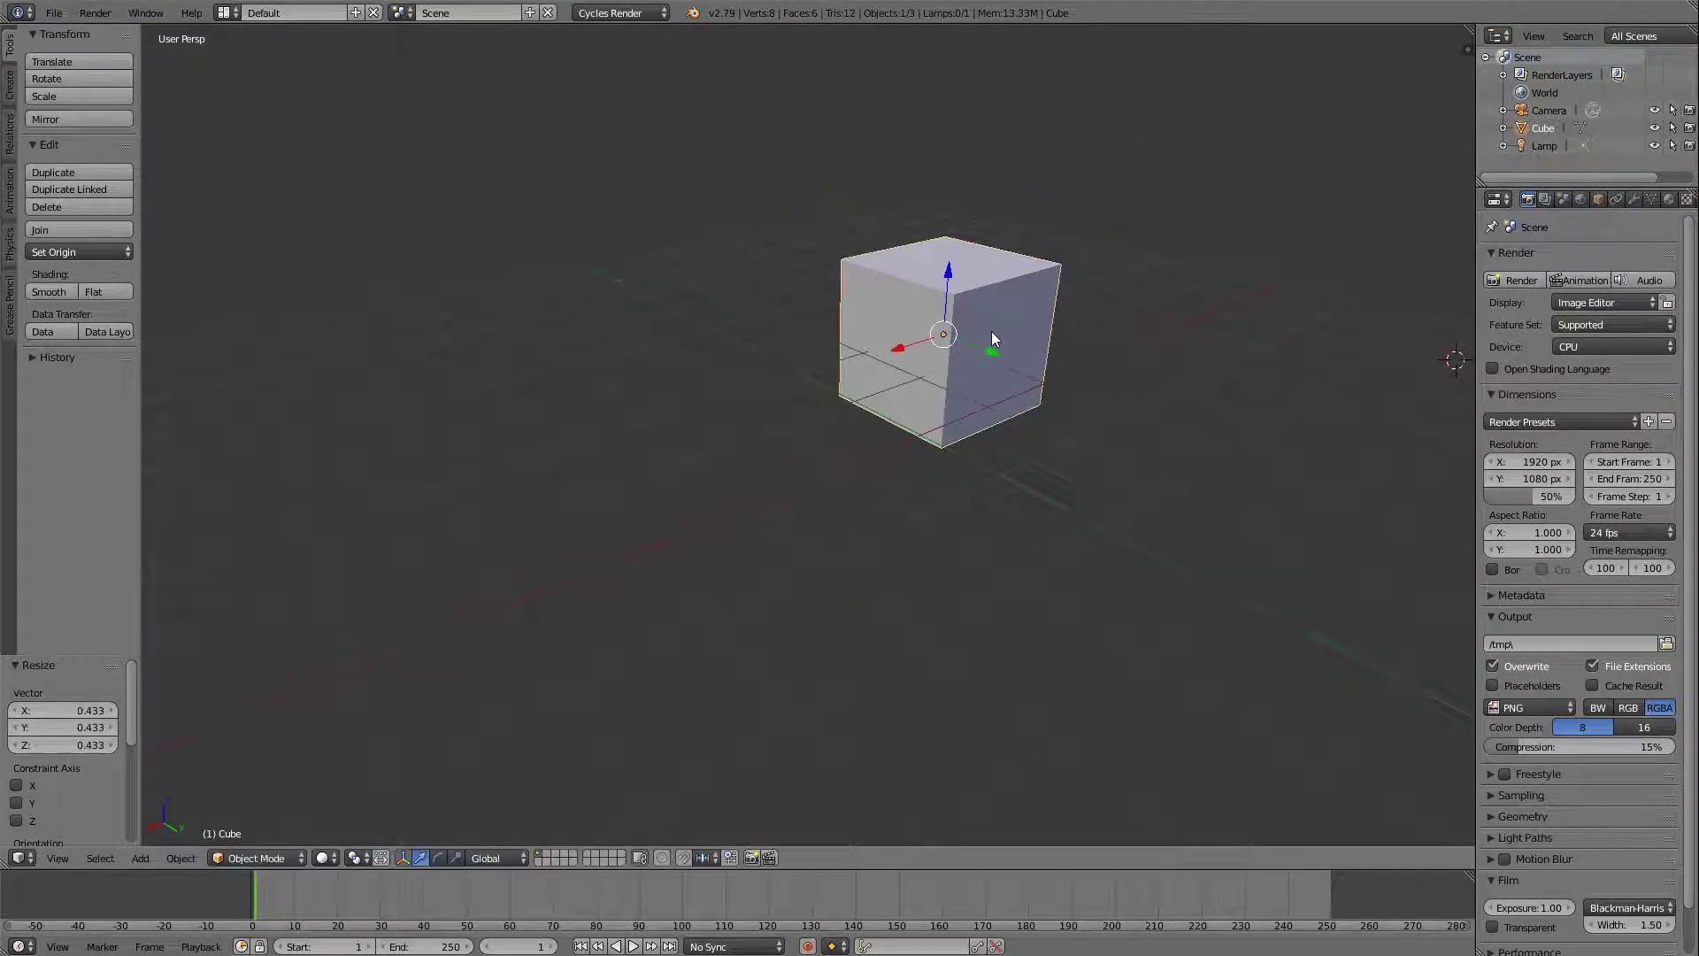
Raise the cube about 1.22 units along the global Z axis.
key("g")
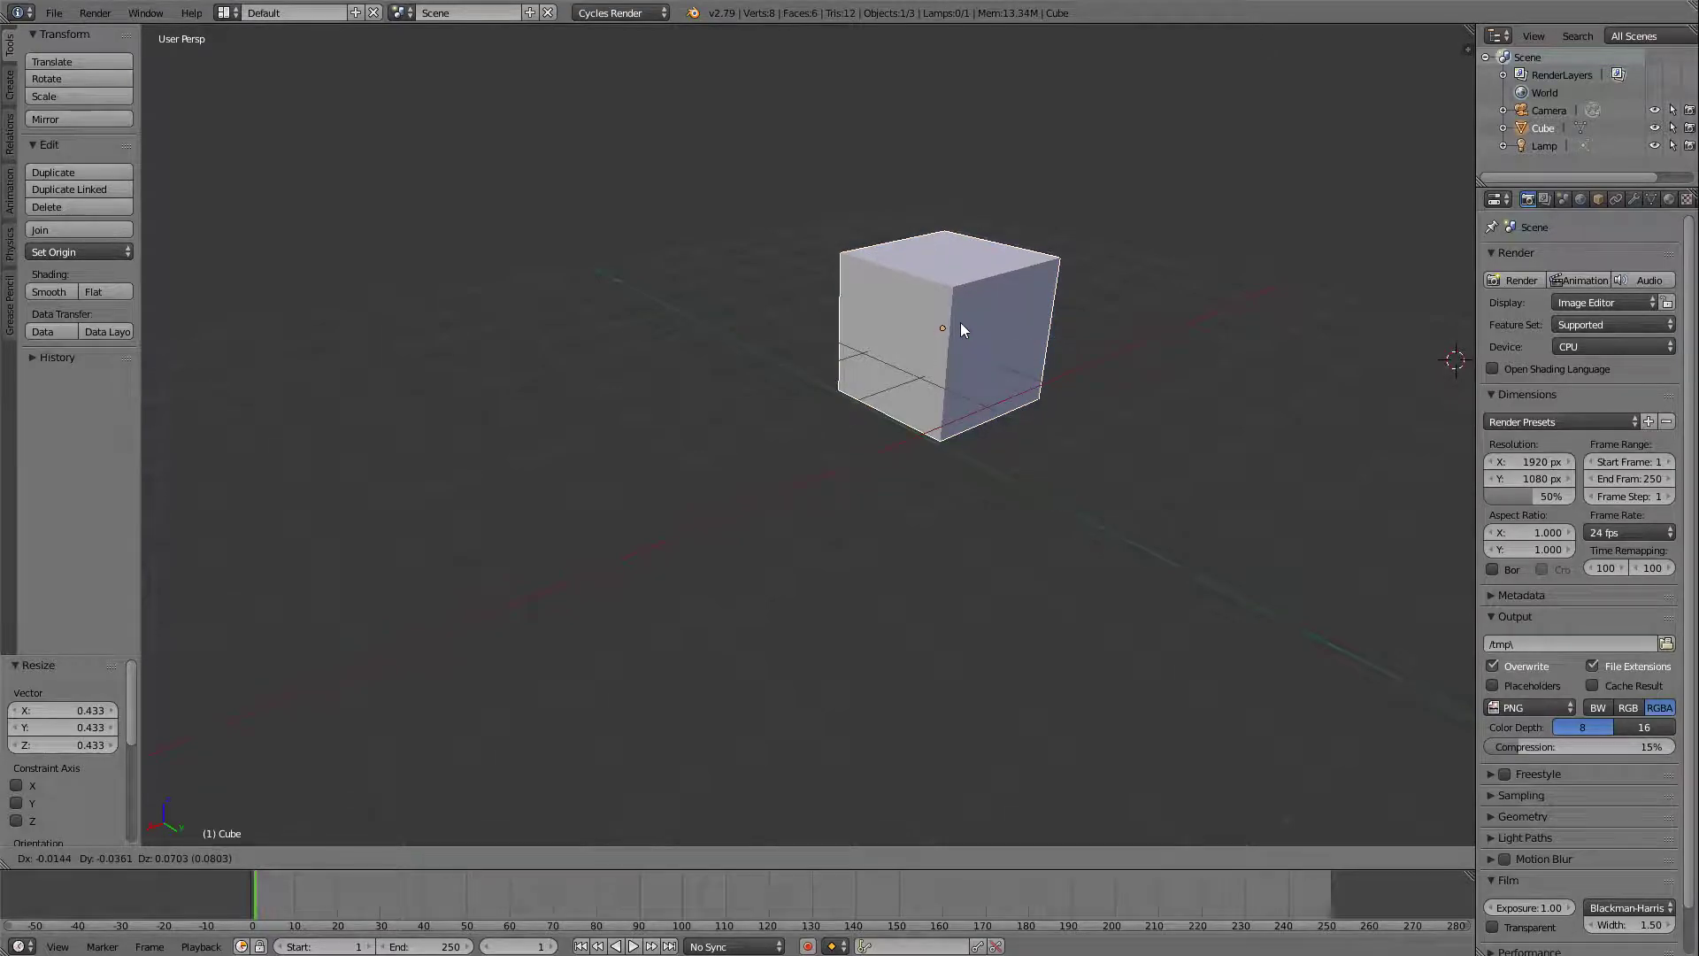
key("z")
left_click(964, 237)
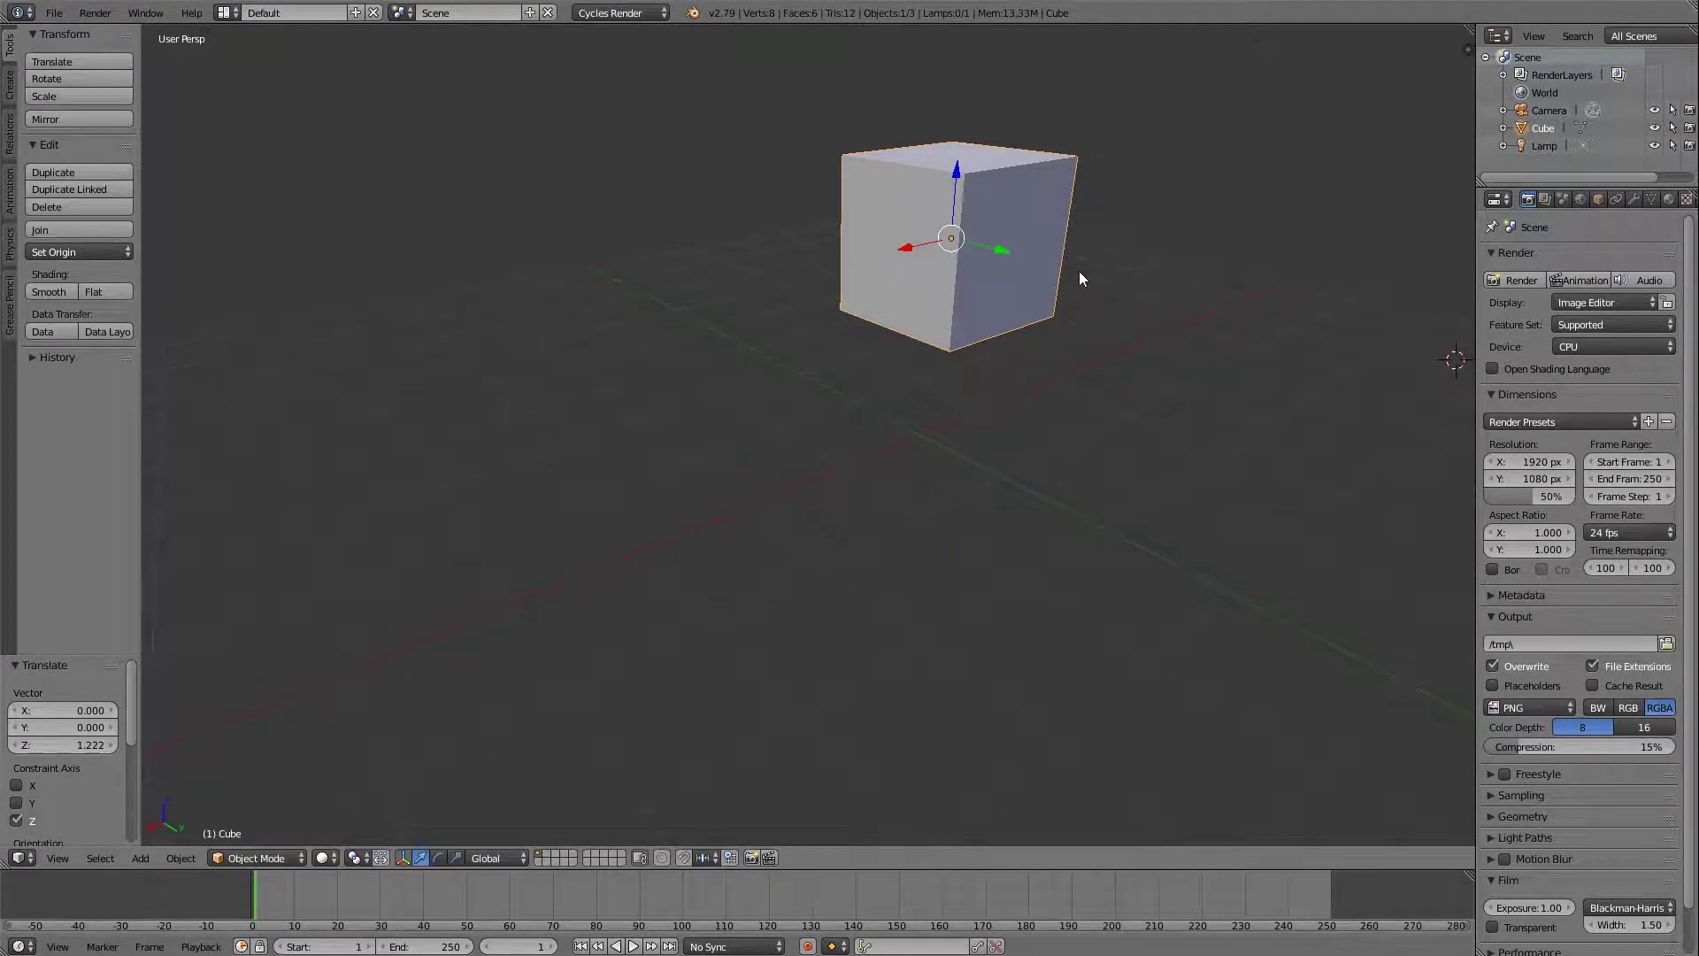
Flatten the cube into a thin slab by scaling it by about 0.17 along global X.
key("s")
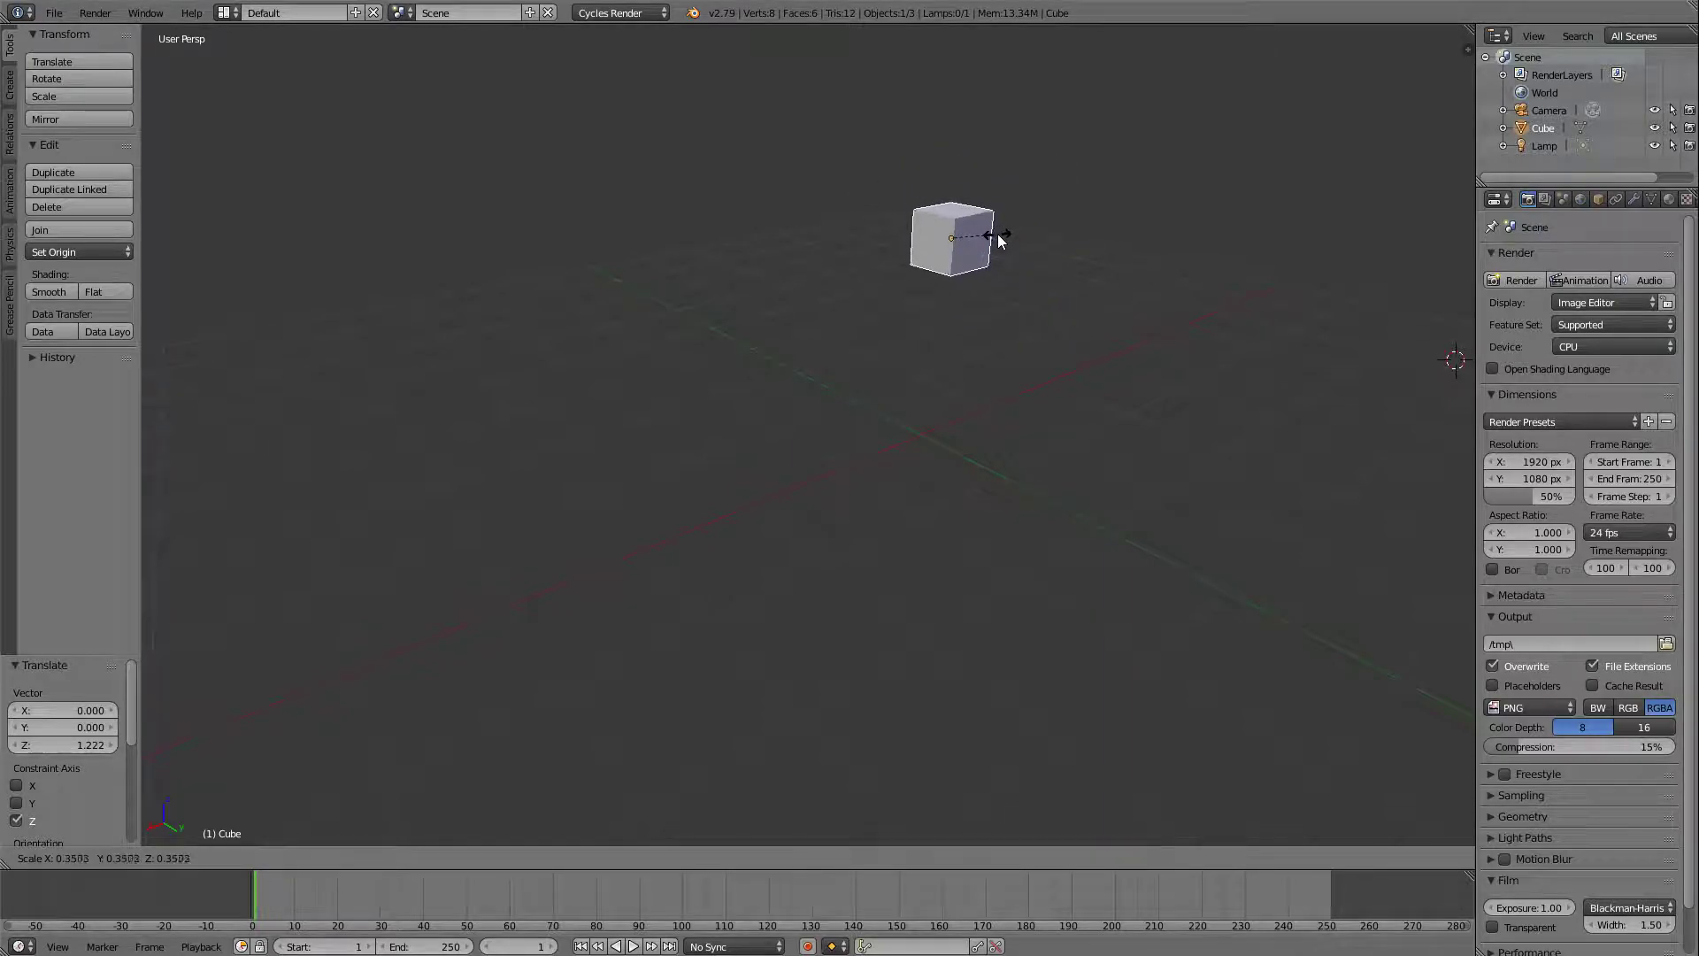
key("x")
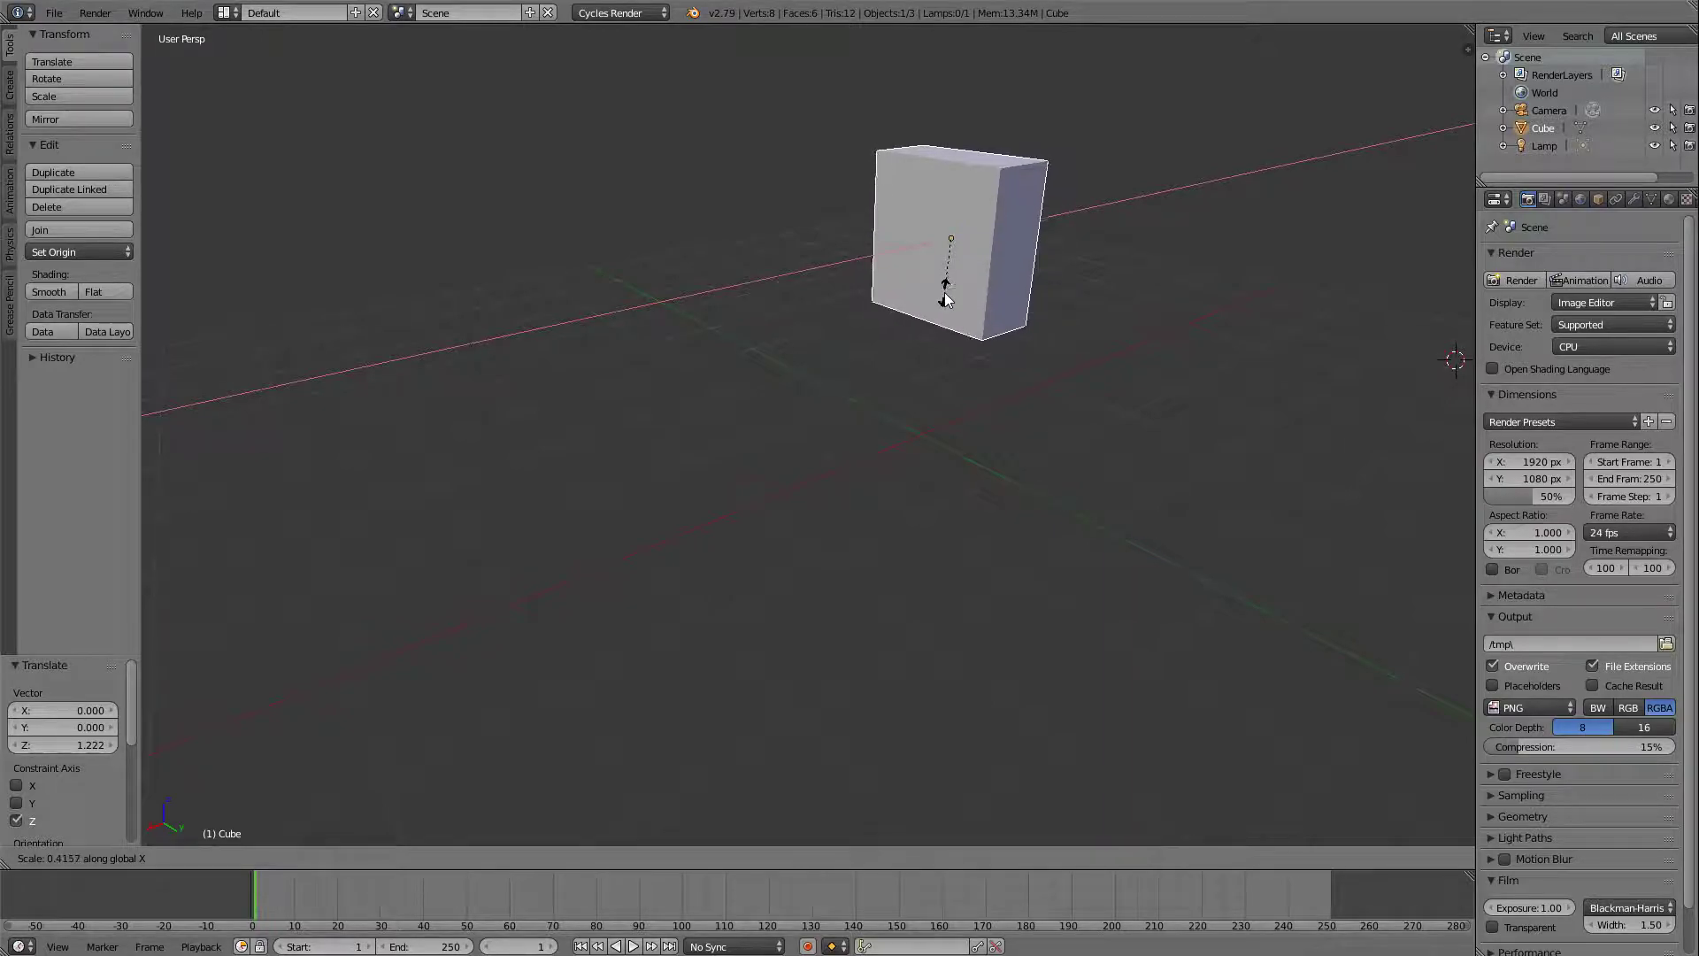
left_click(969, 252)
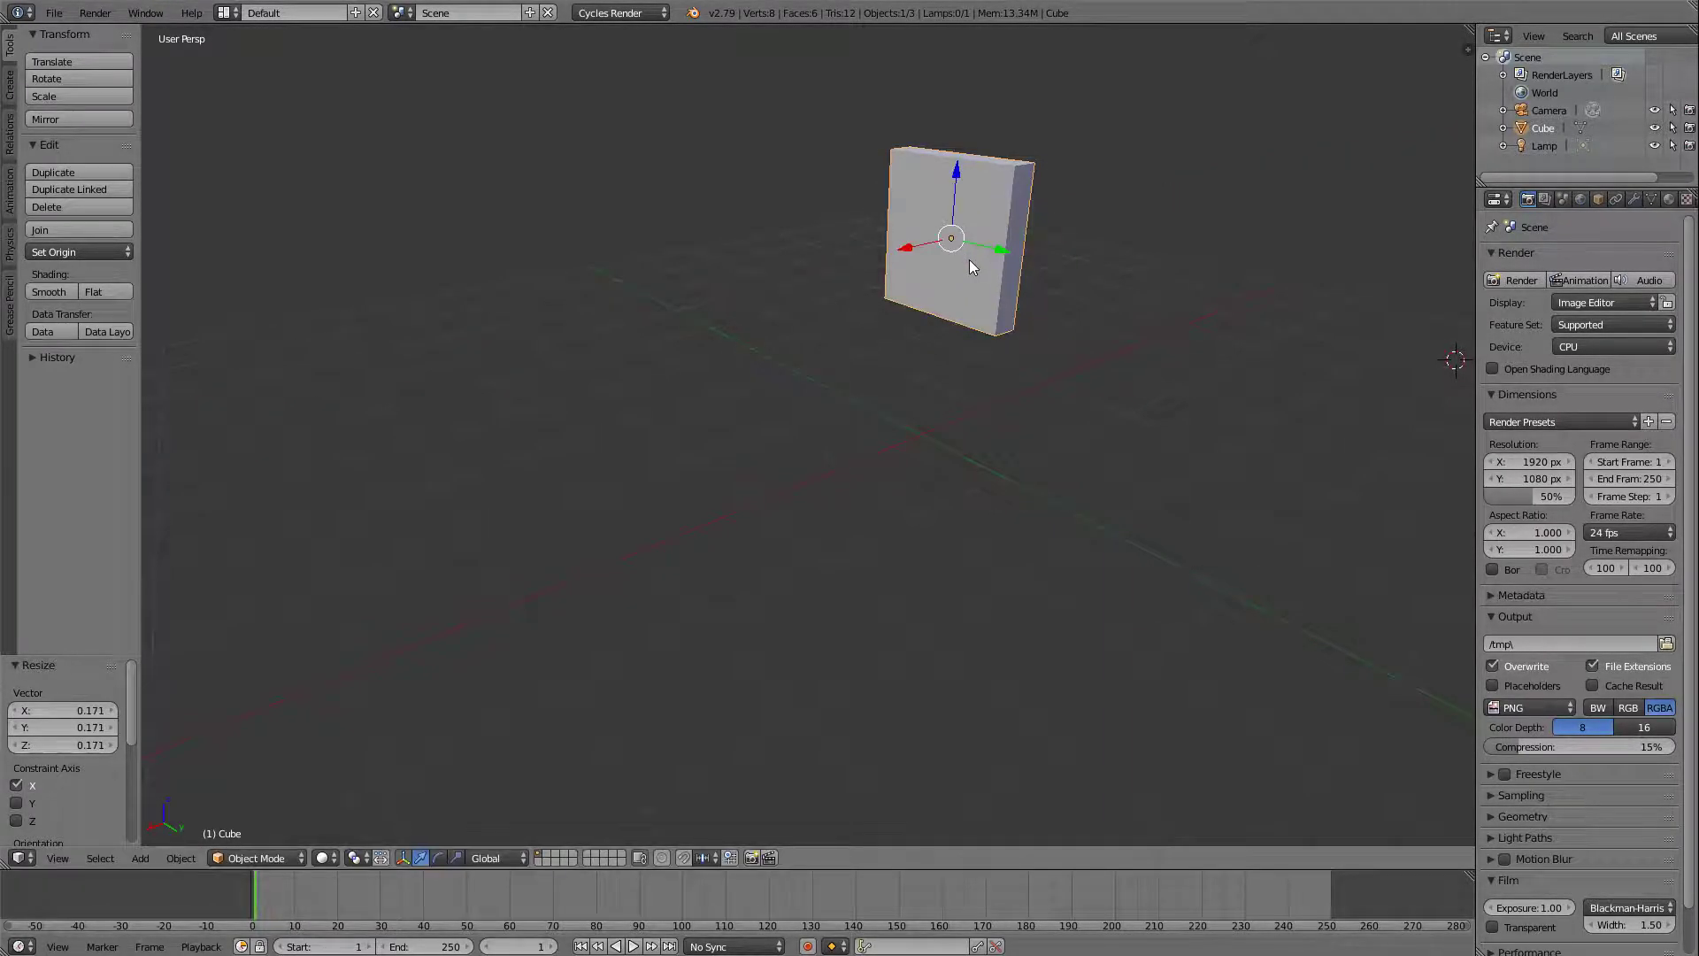
Stretch the slab taller by scaling it by about 1.59 along the global Z axis.
middle_click_drag(1034, 227, 885, 334)
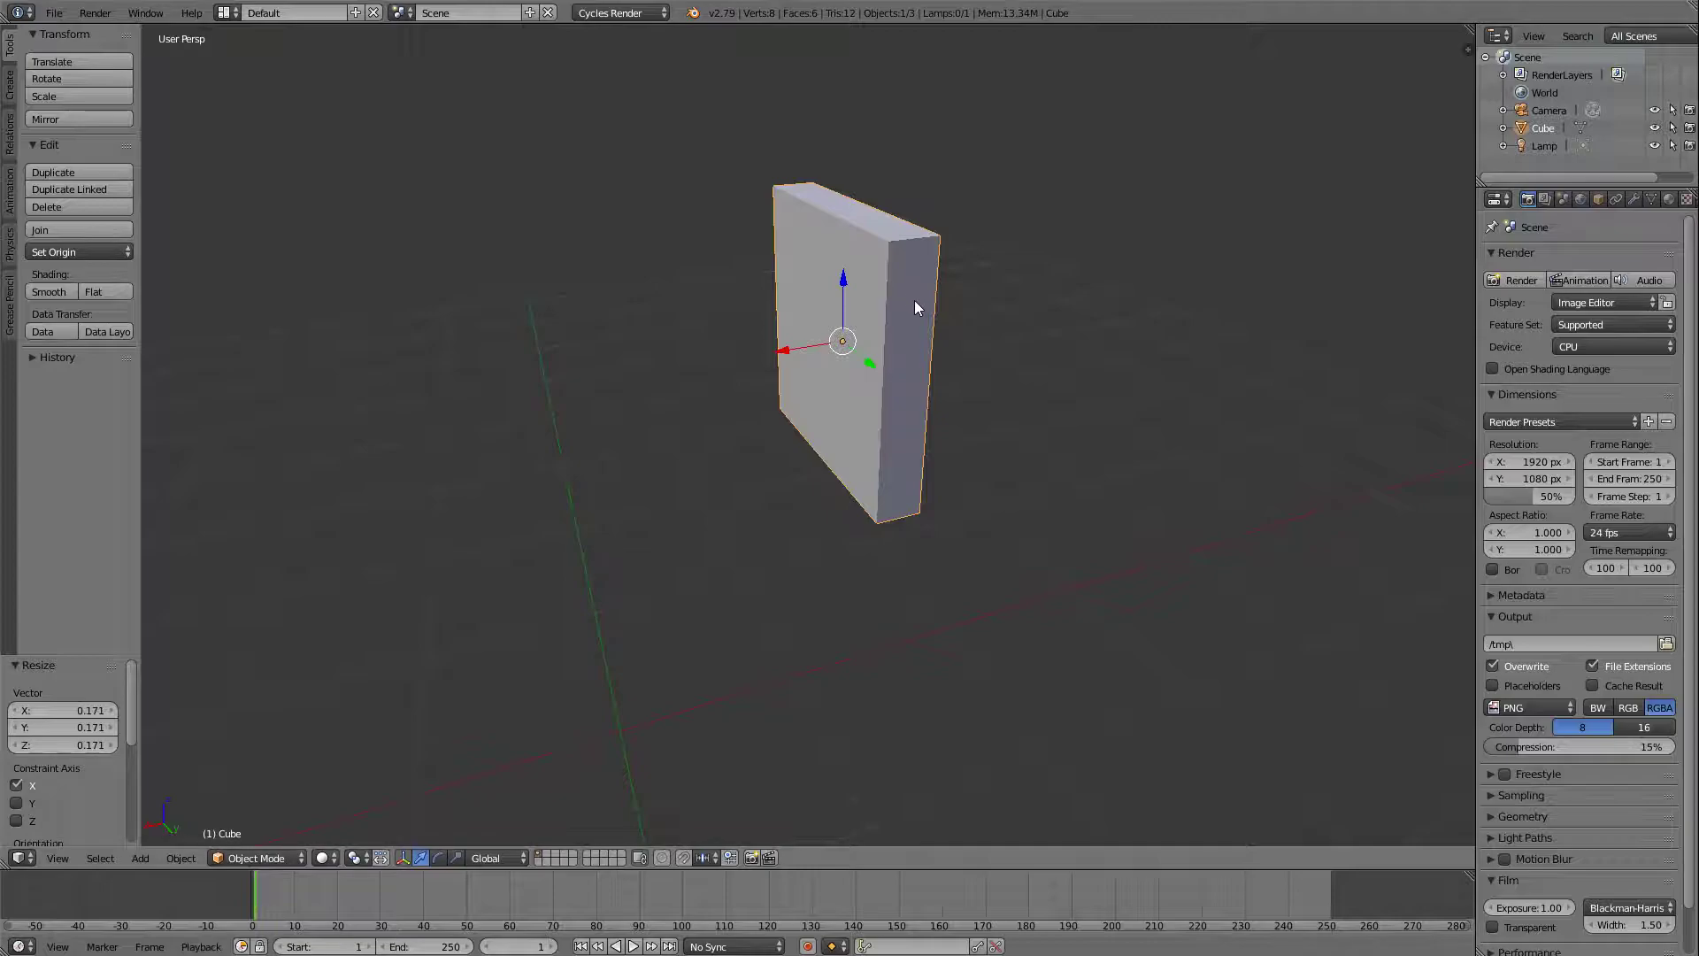
key("s")
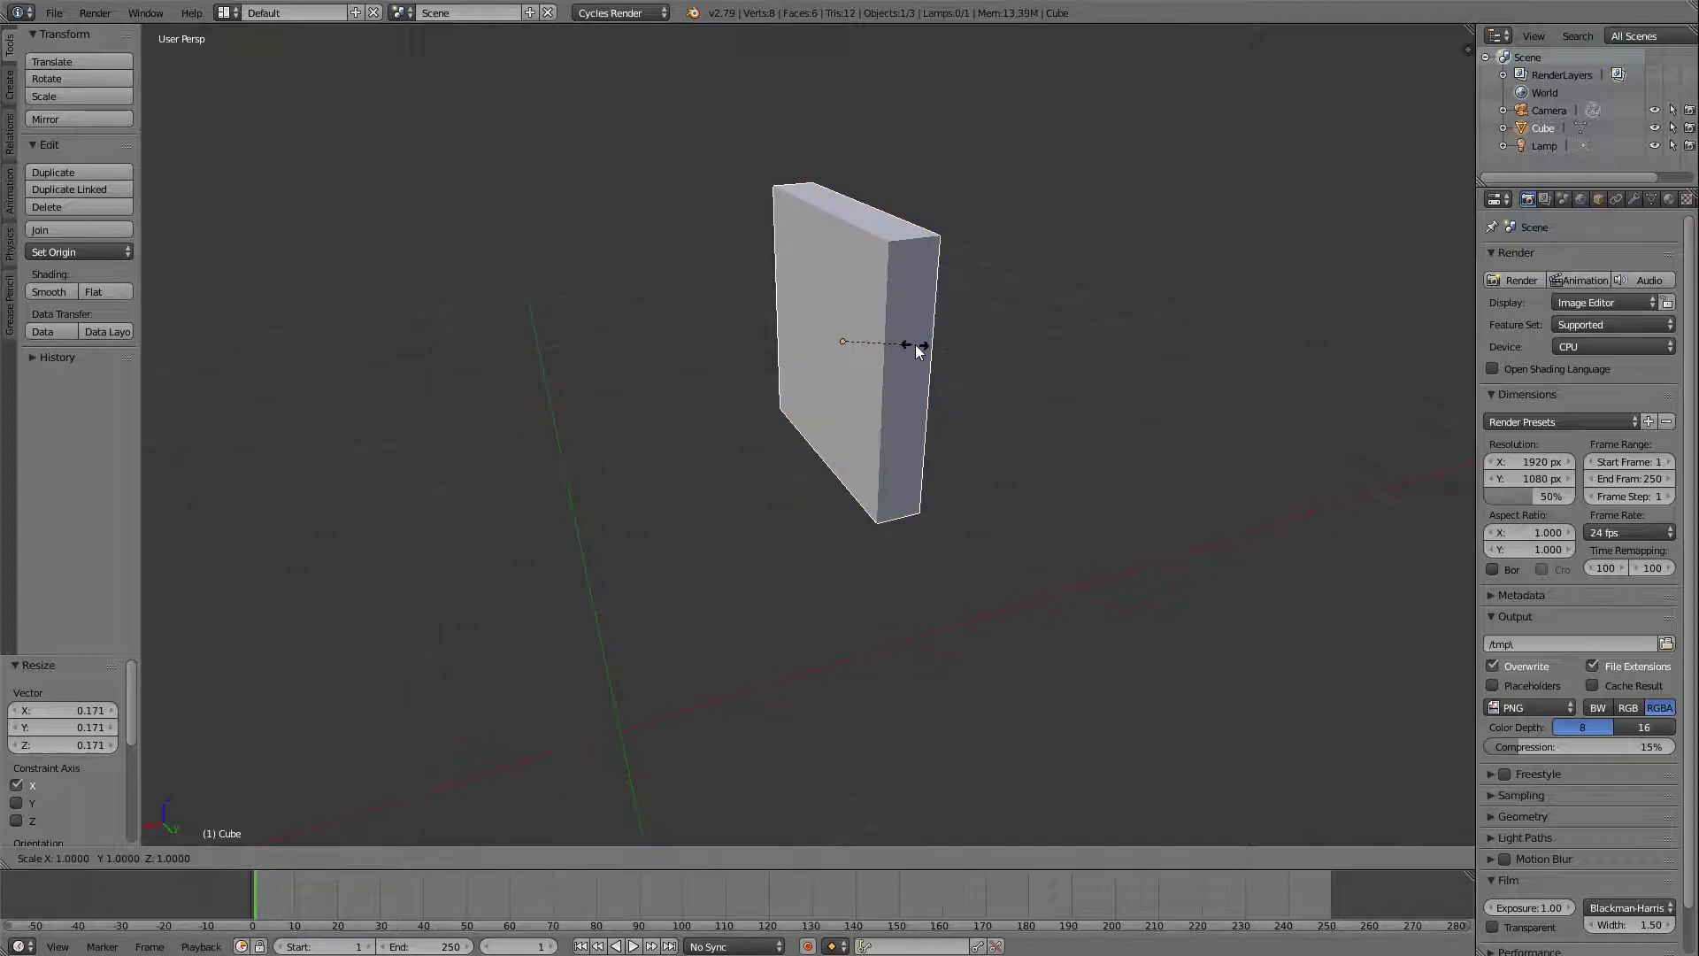
key("z")
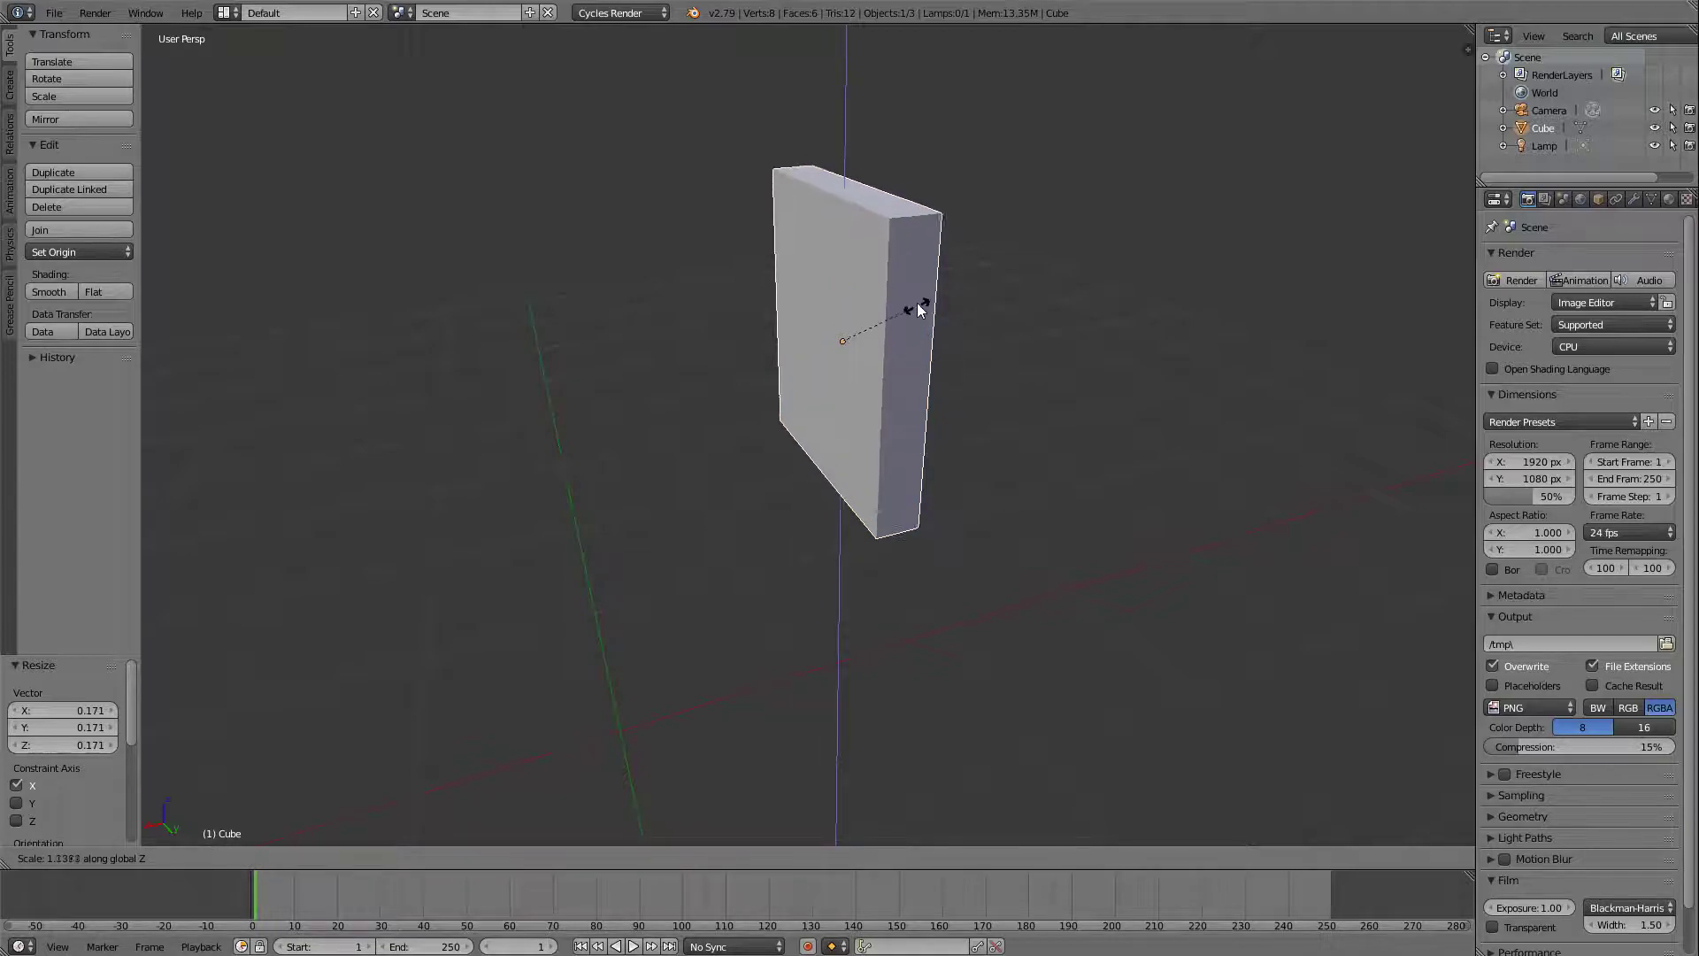
left_click(870, 446)
Narrow the slab into a column by scaling it by about 0.22 along global Y.
key("s")
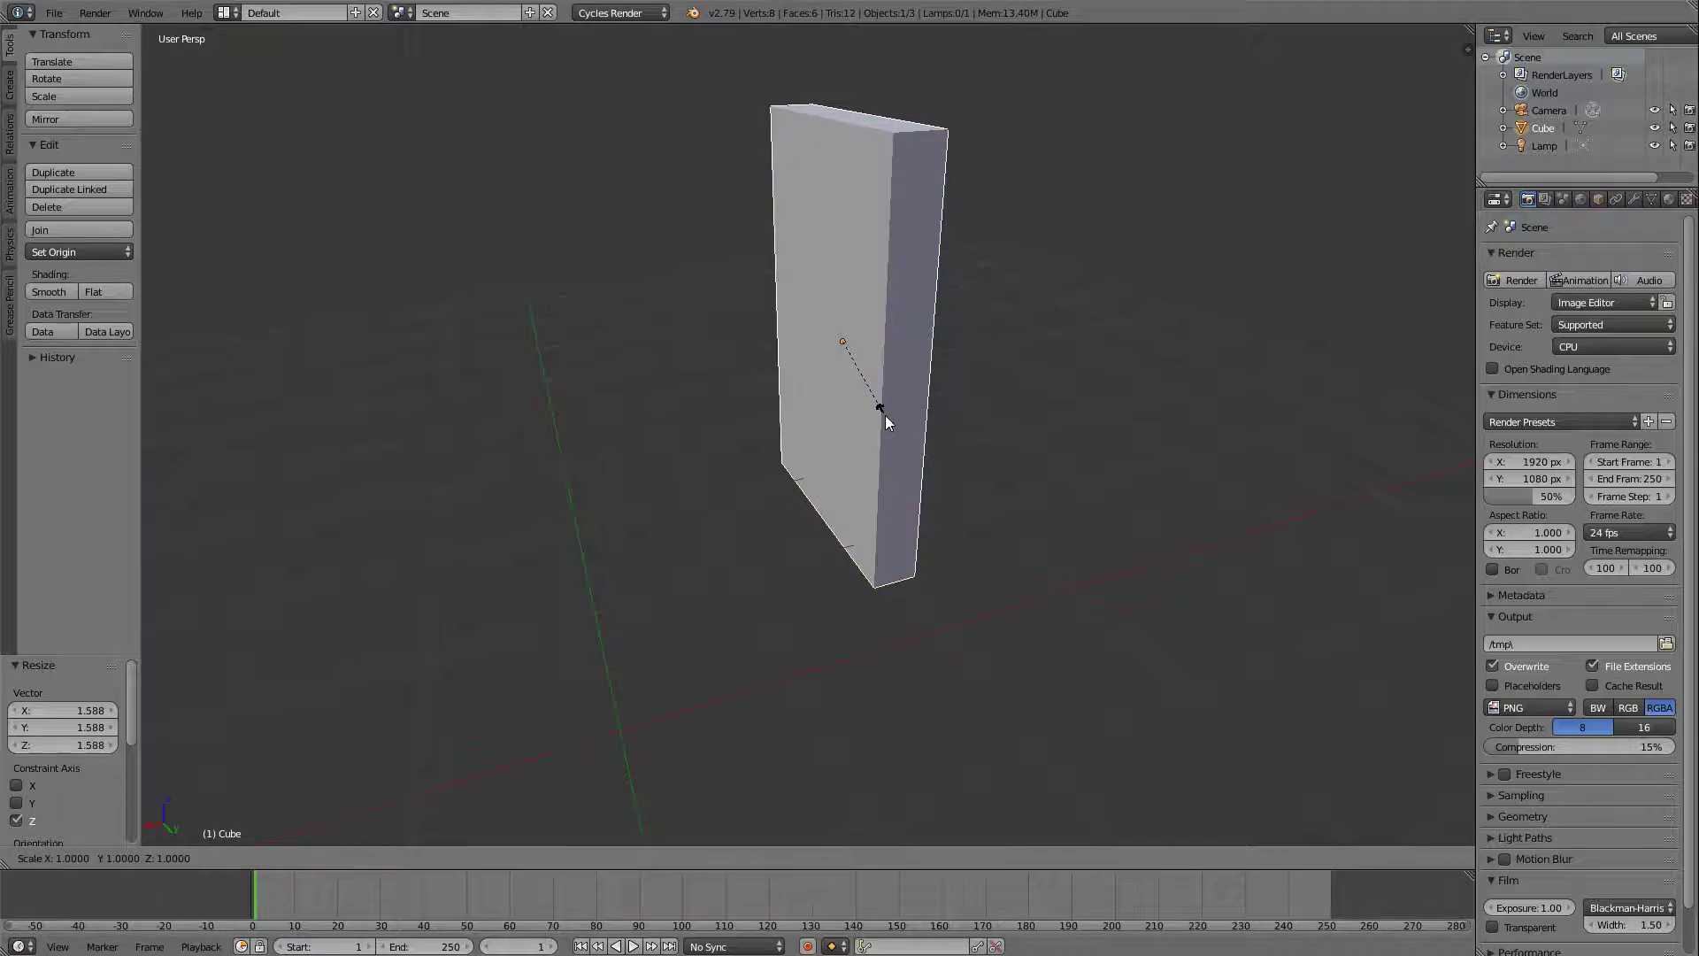
key("y")
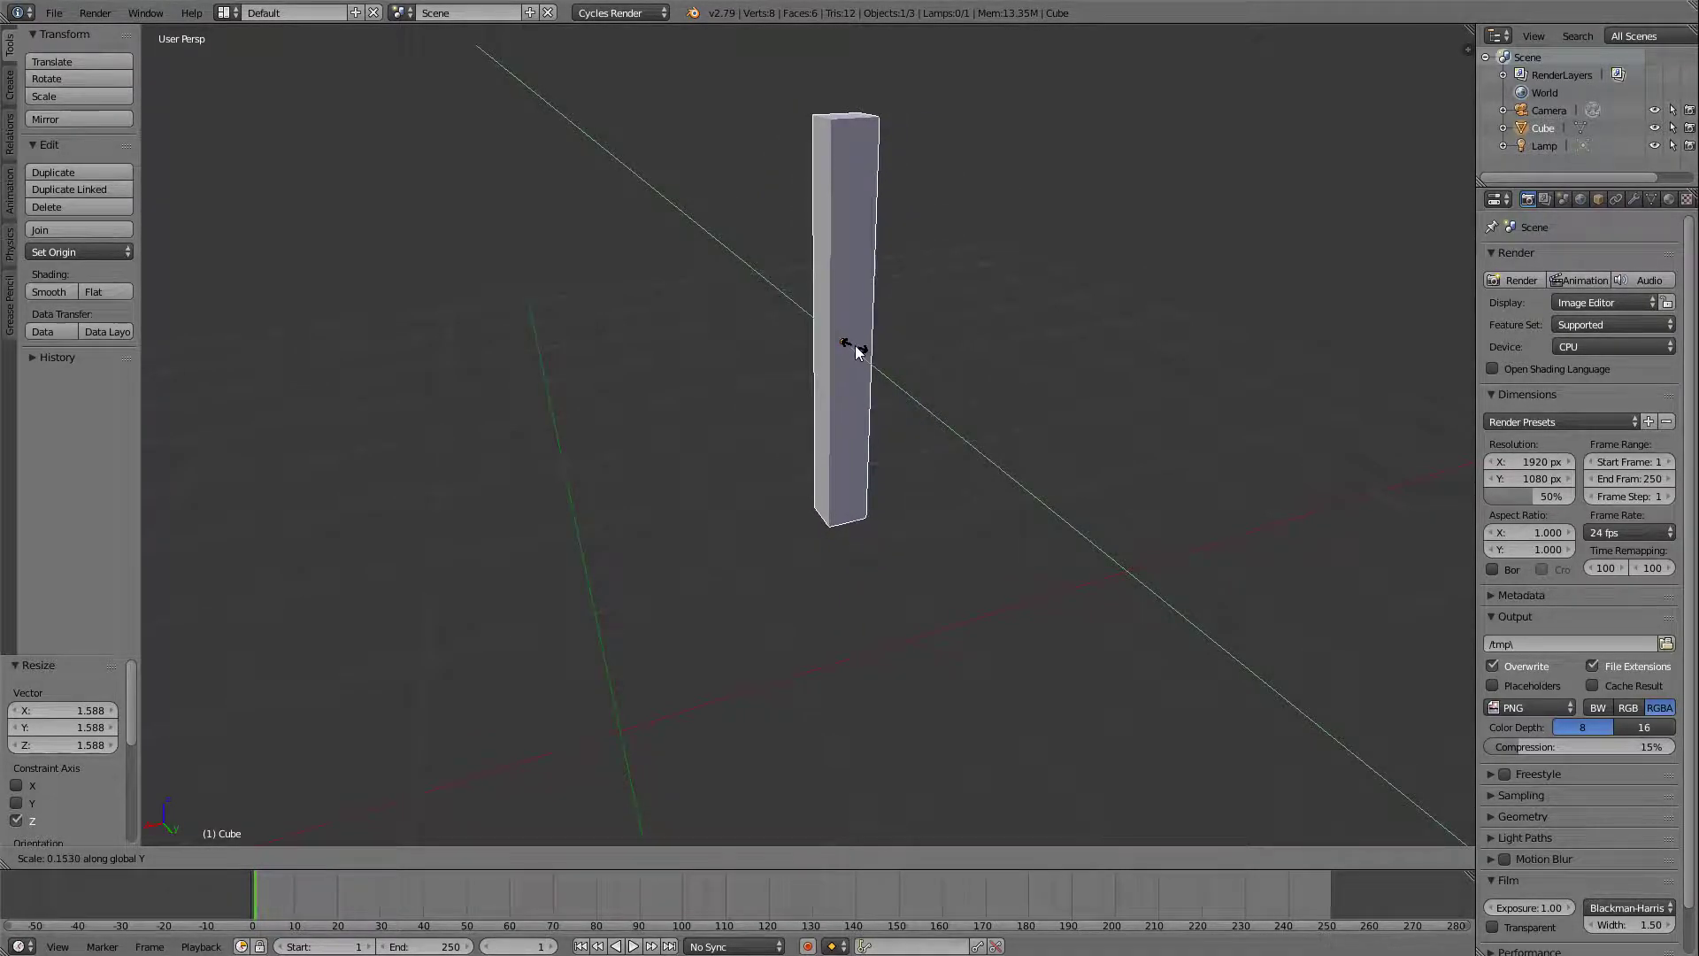
left_click(855, 354)
Move the column freely twice, by about 0.91, 0.07, -1.00 and by about -0.41, -0.77, 1.36 in X, Y and Z.
middle_click_drag(934, 380, 971, 375)
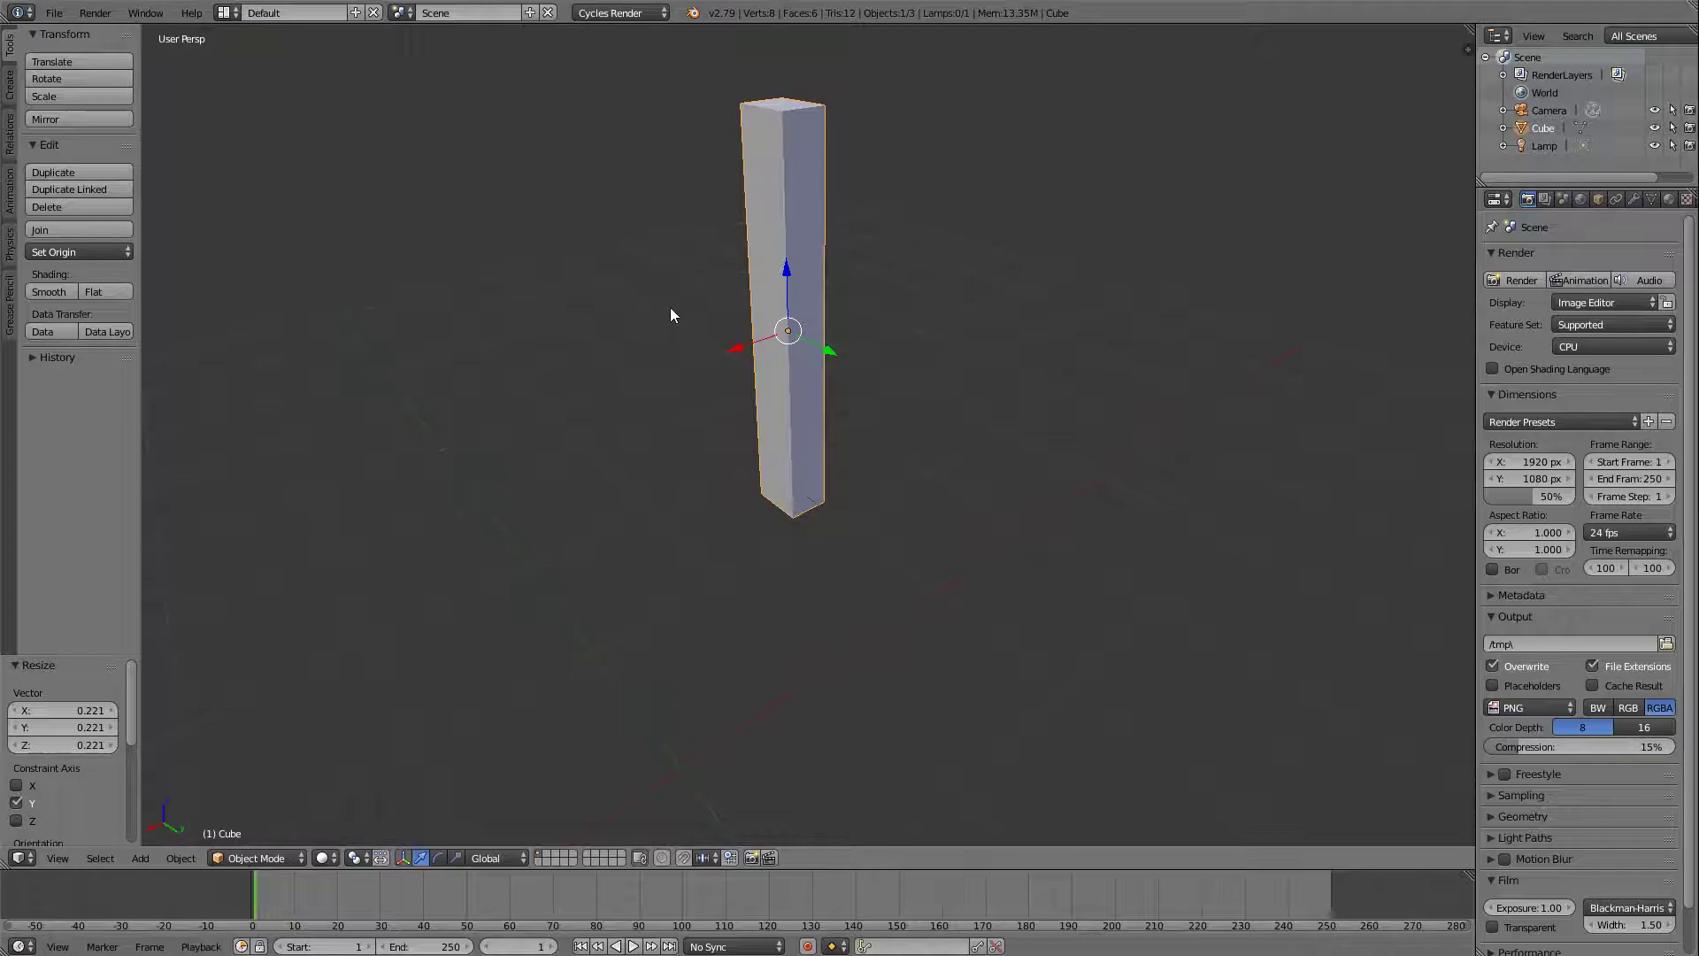
key("g")
left_click(559, 344)
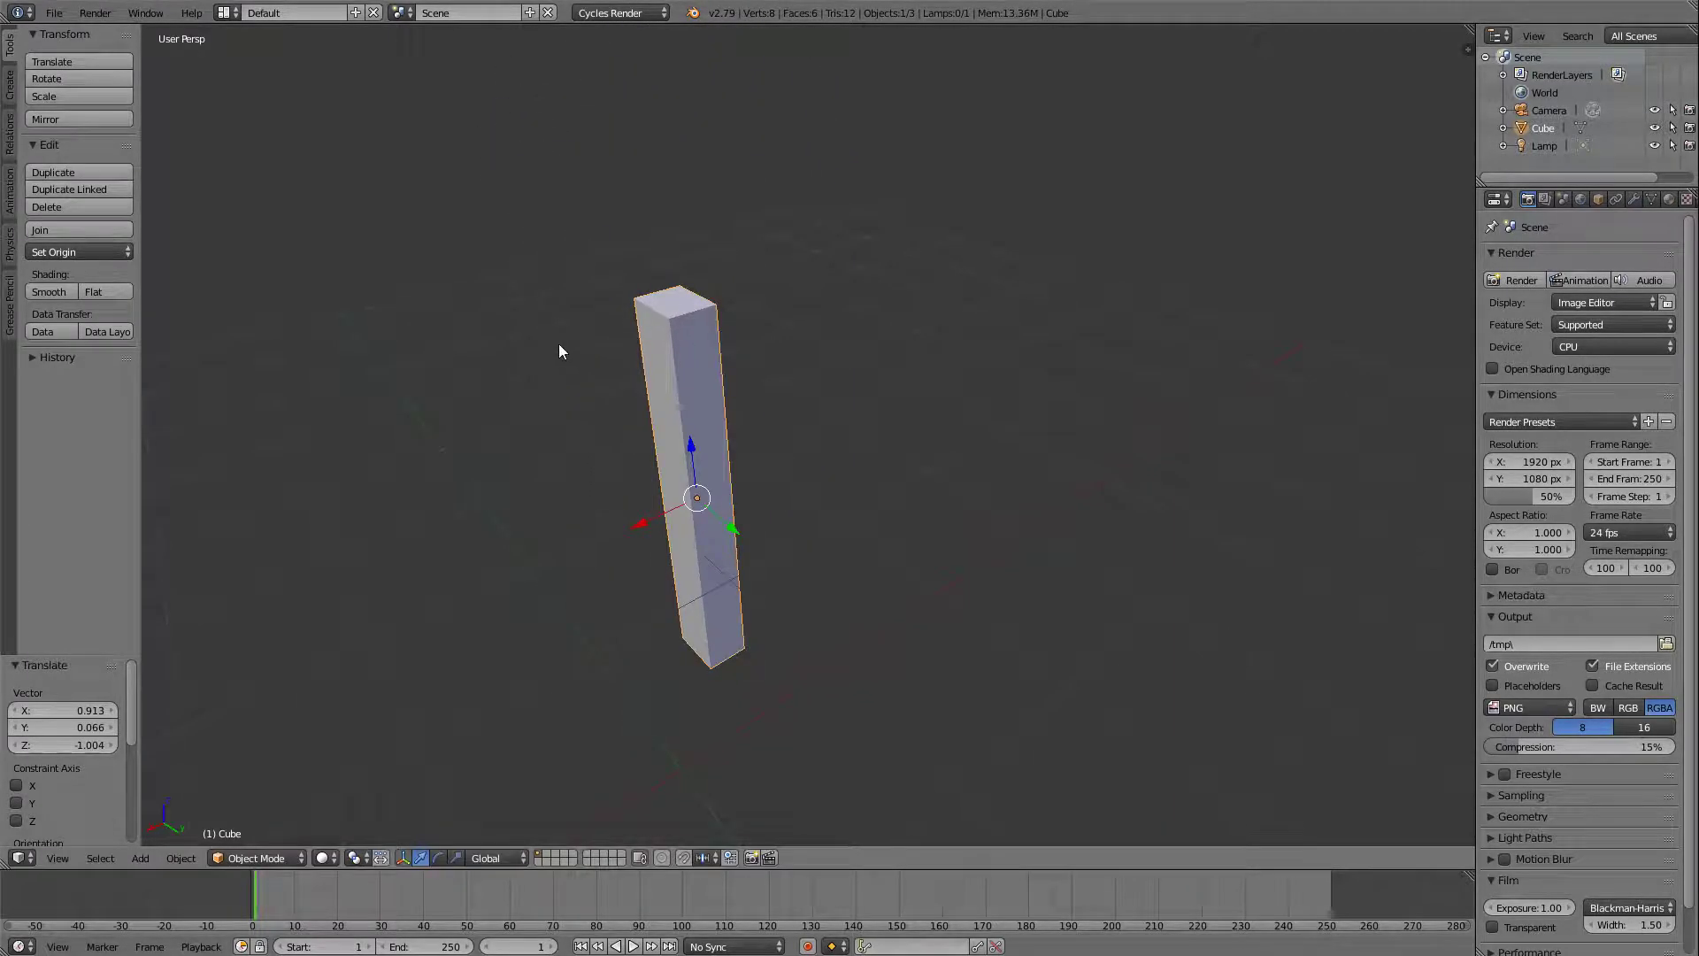
key("g")
left_click(648, 176)
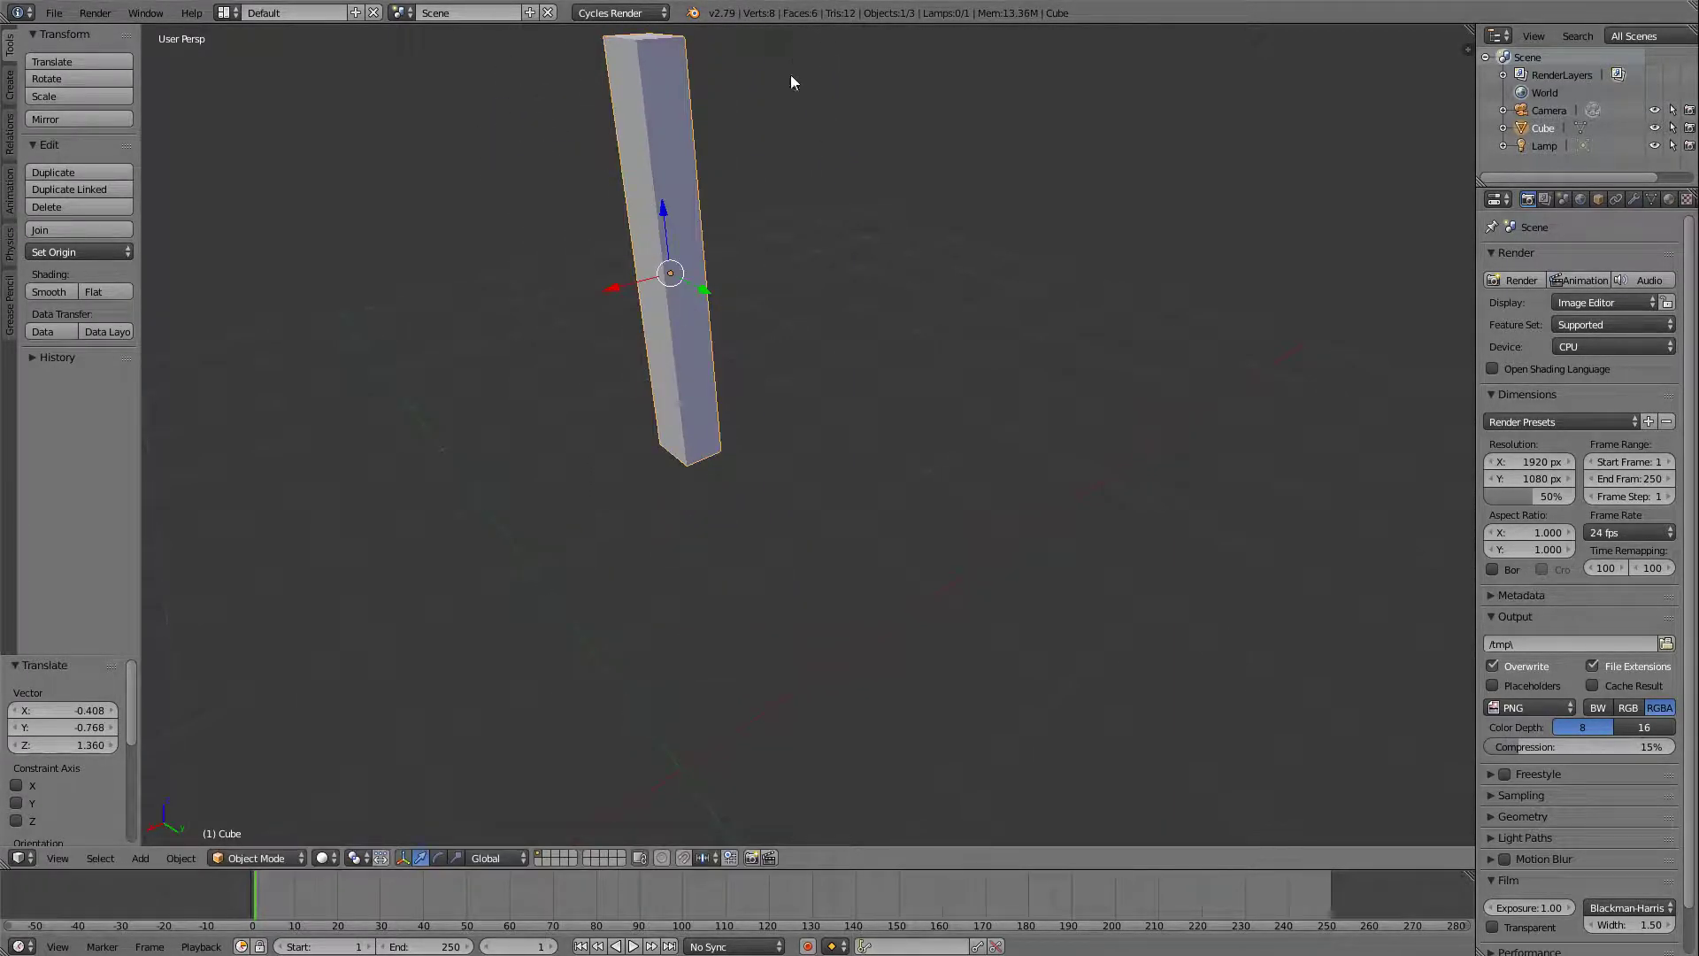
Try rotating the column freely and around global Z, and scale it by about 1.14 along global Z.
middle_click_drag(746, 71, 914, 204, "shift")
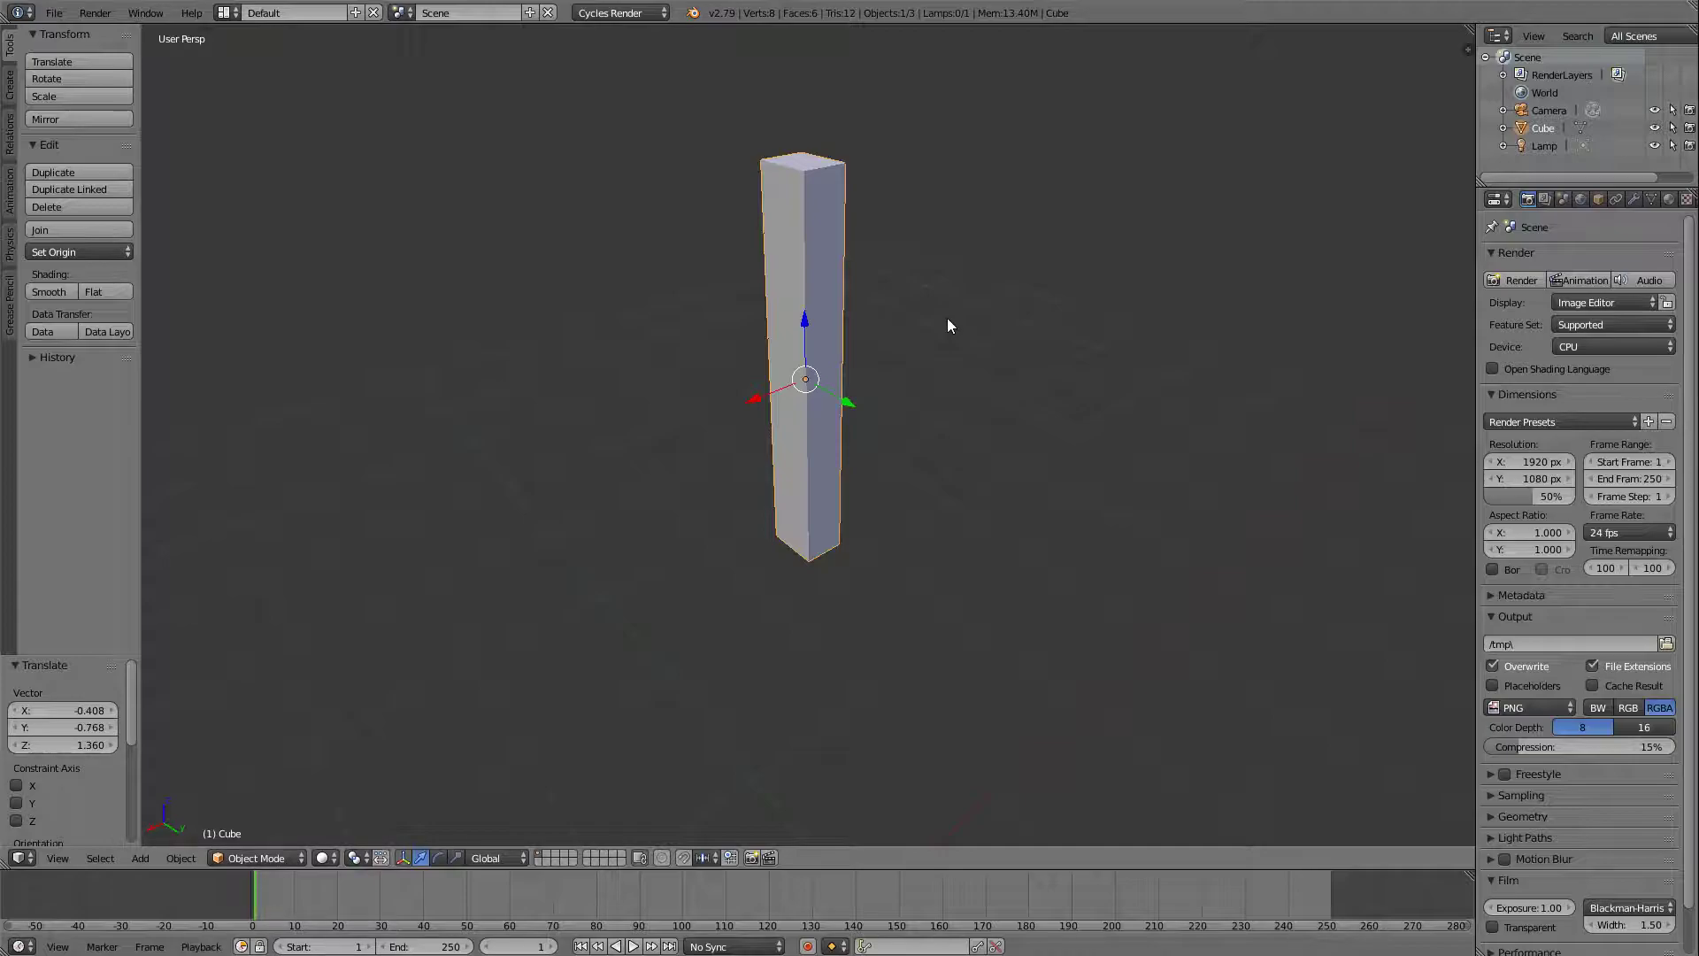
key("r")
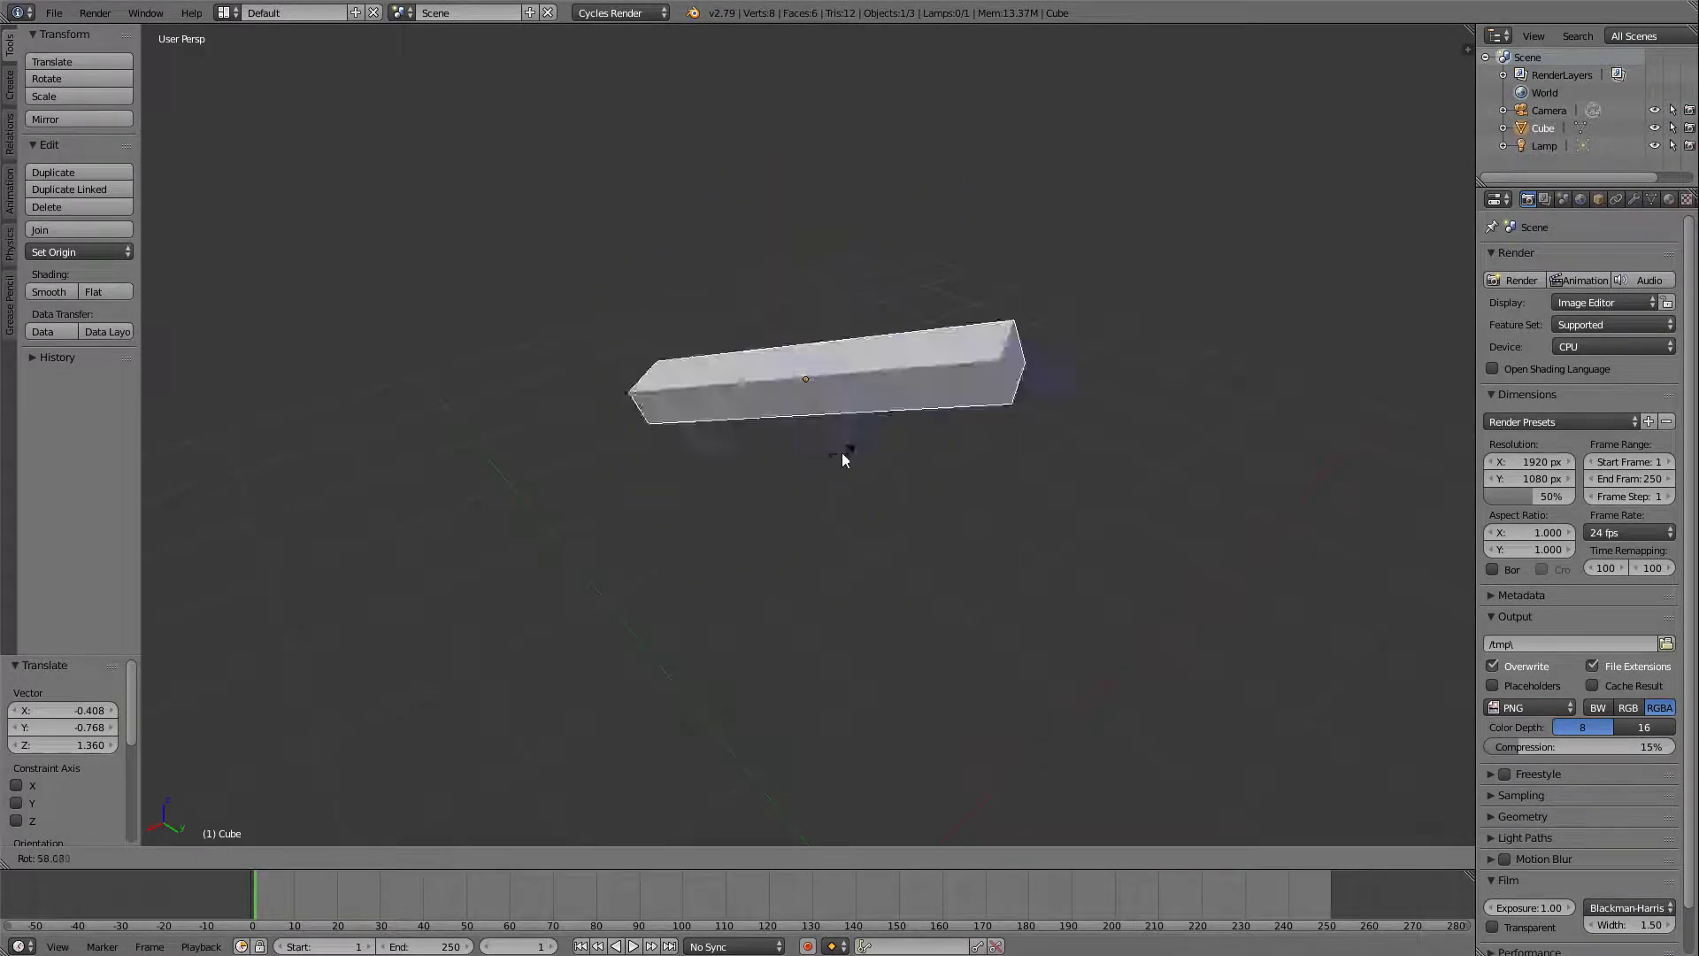
key("z")
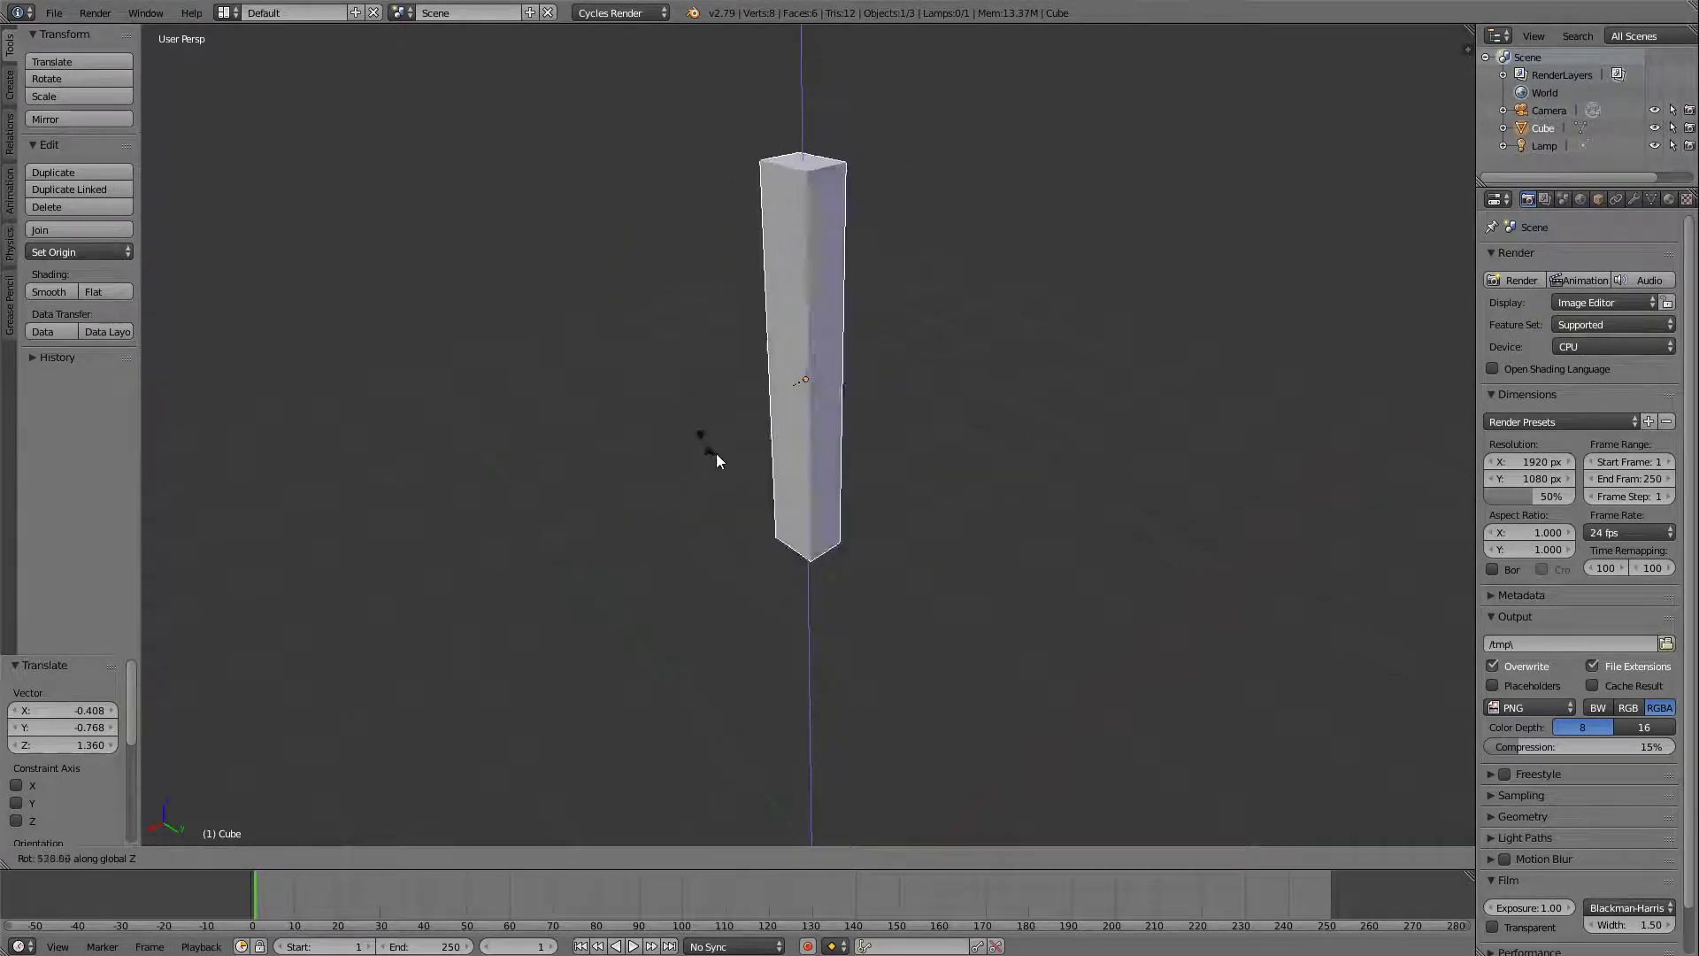
key("s")
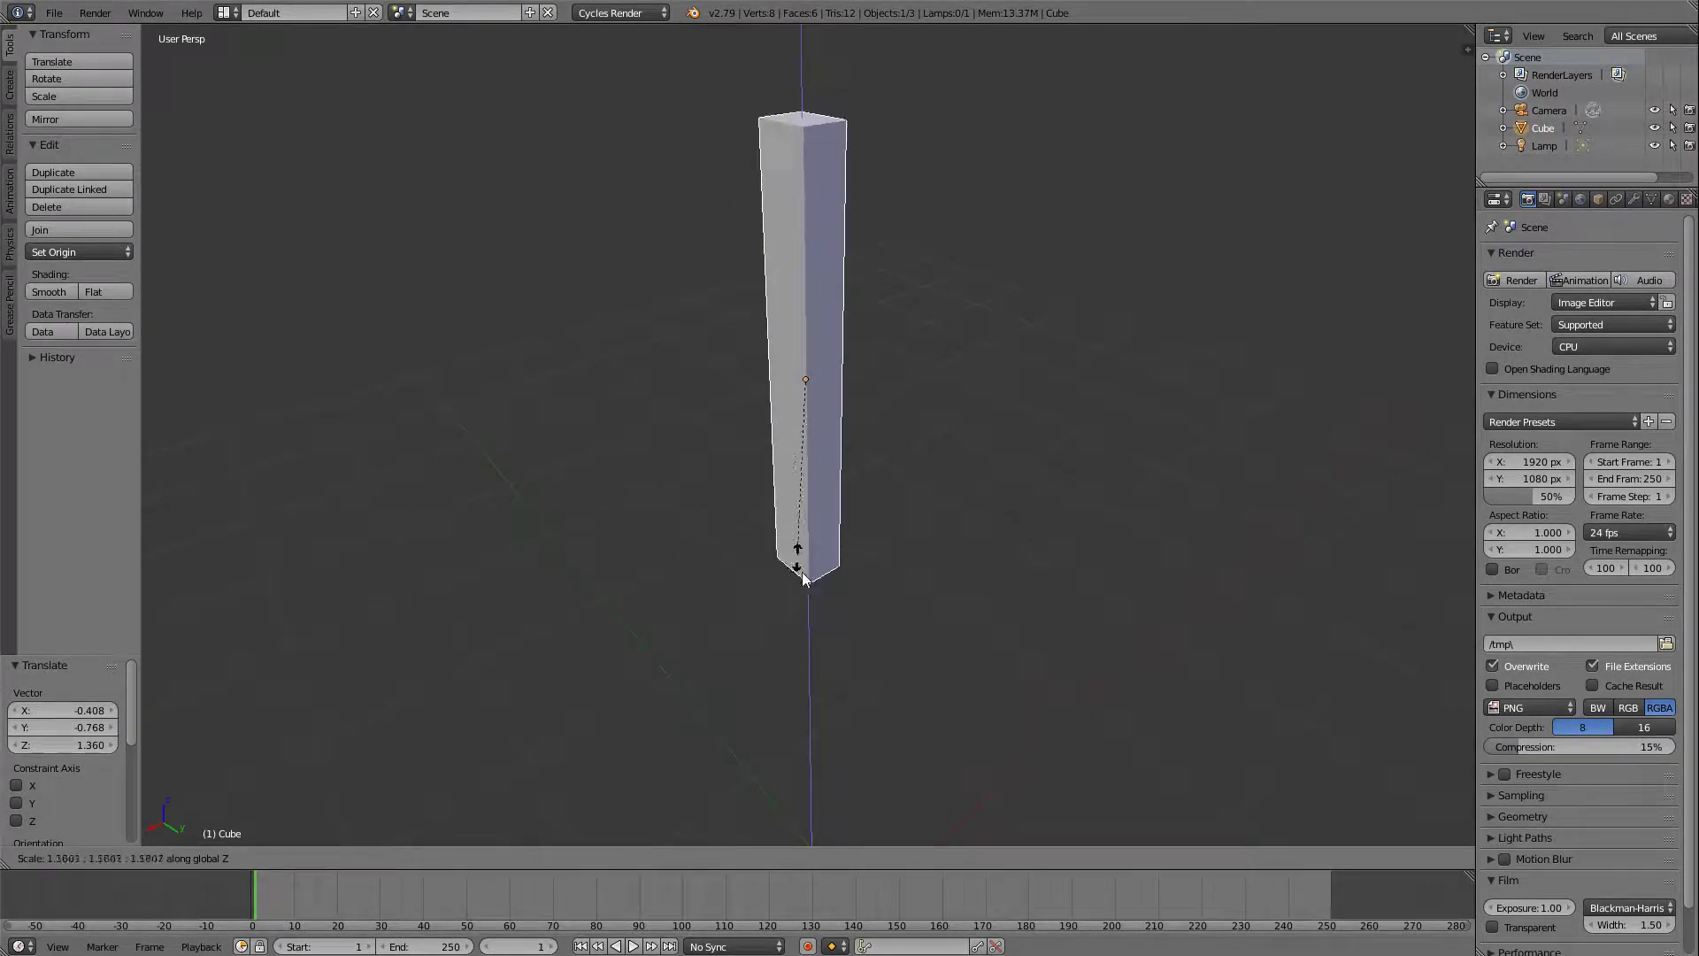
left_click(828, 558)
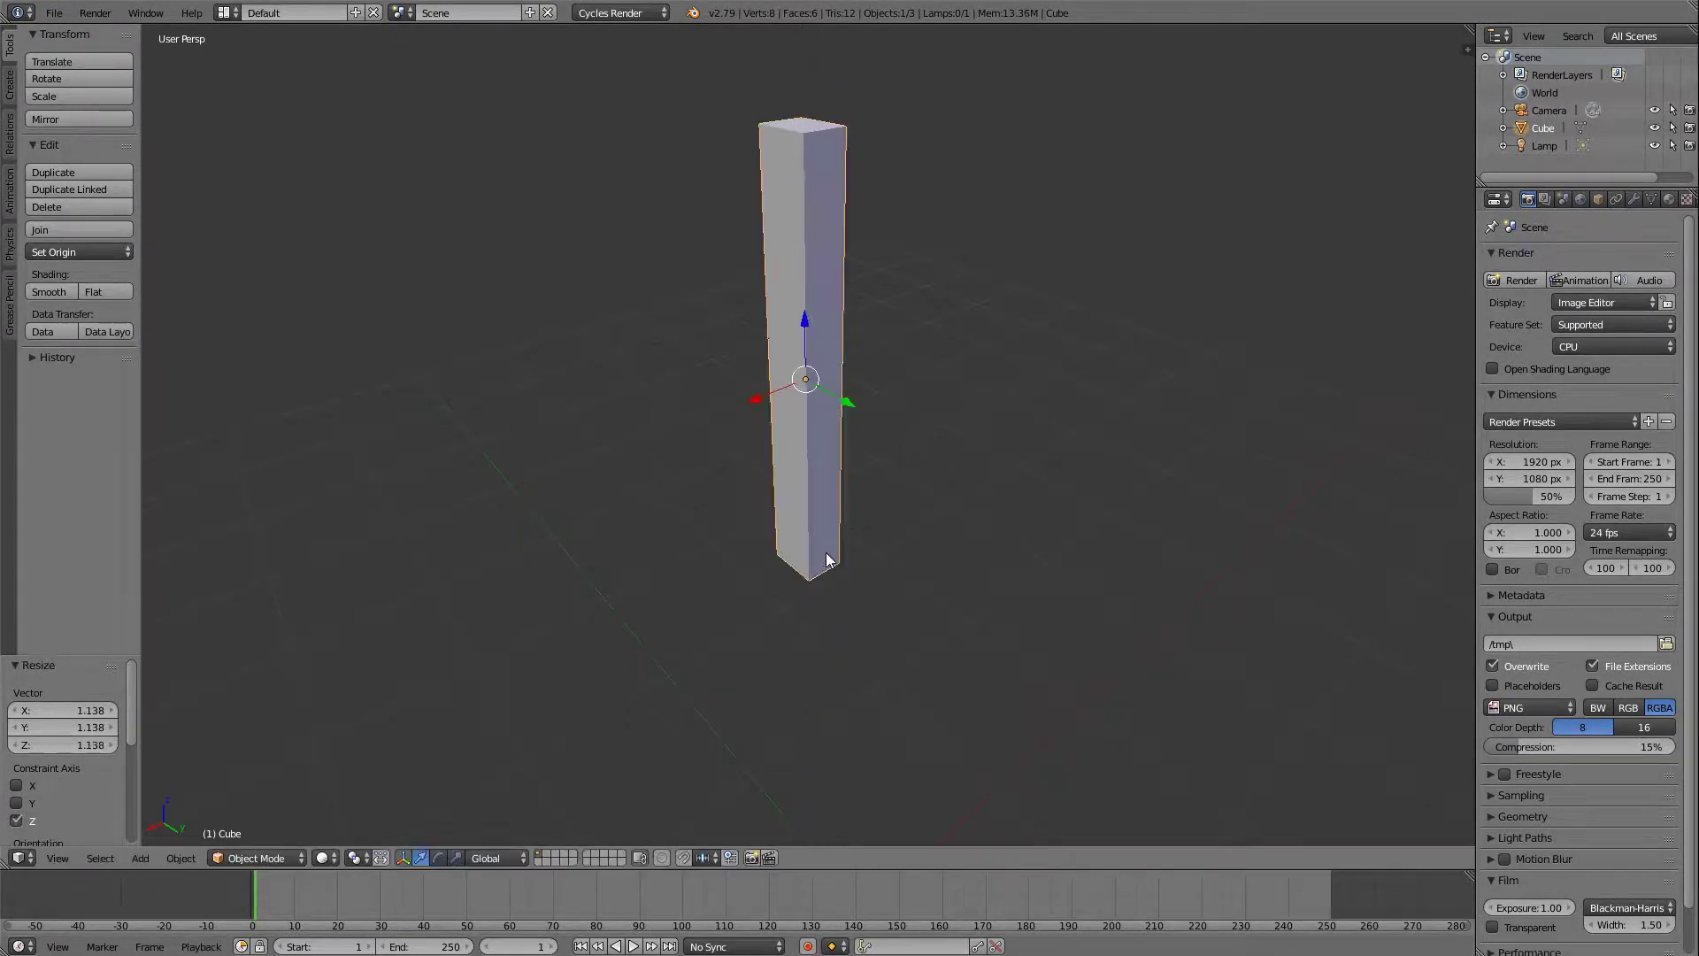
Rotate the column by about -293° around global X and by about 170° around global Y.
key("r")
key("x")
left_click(920, 404)
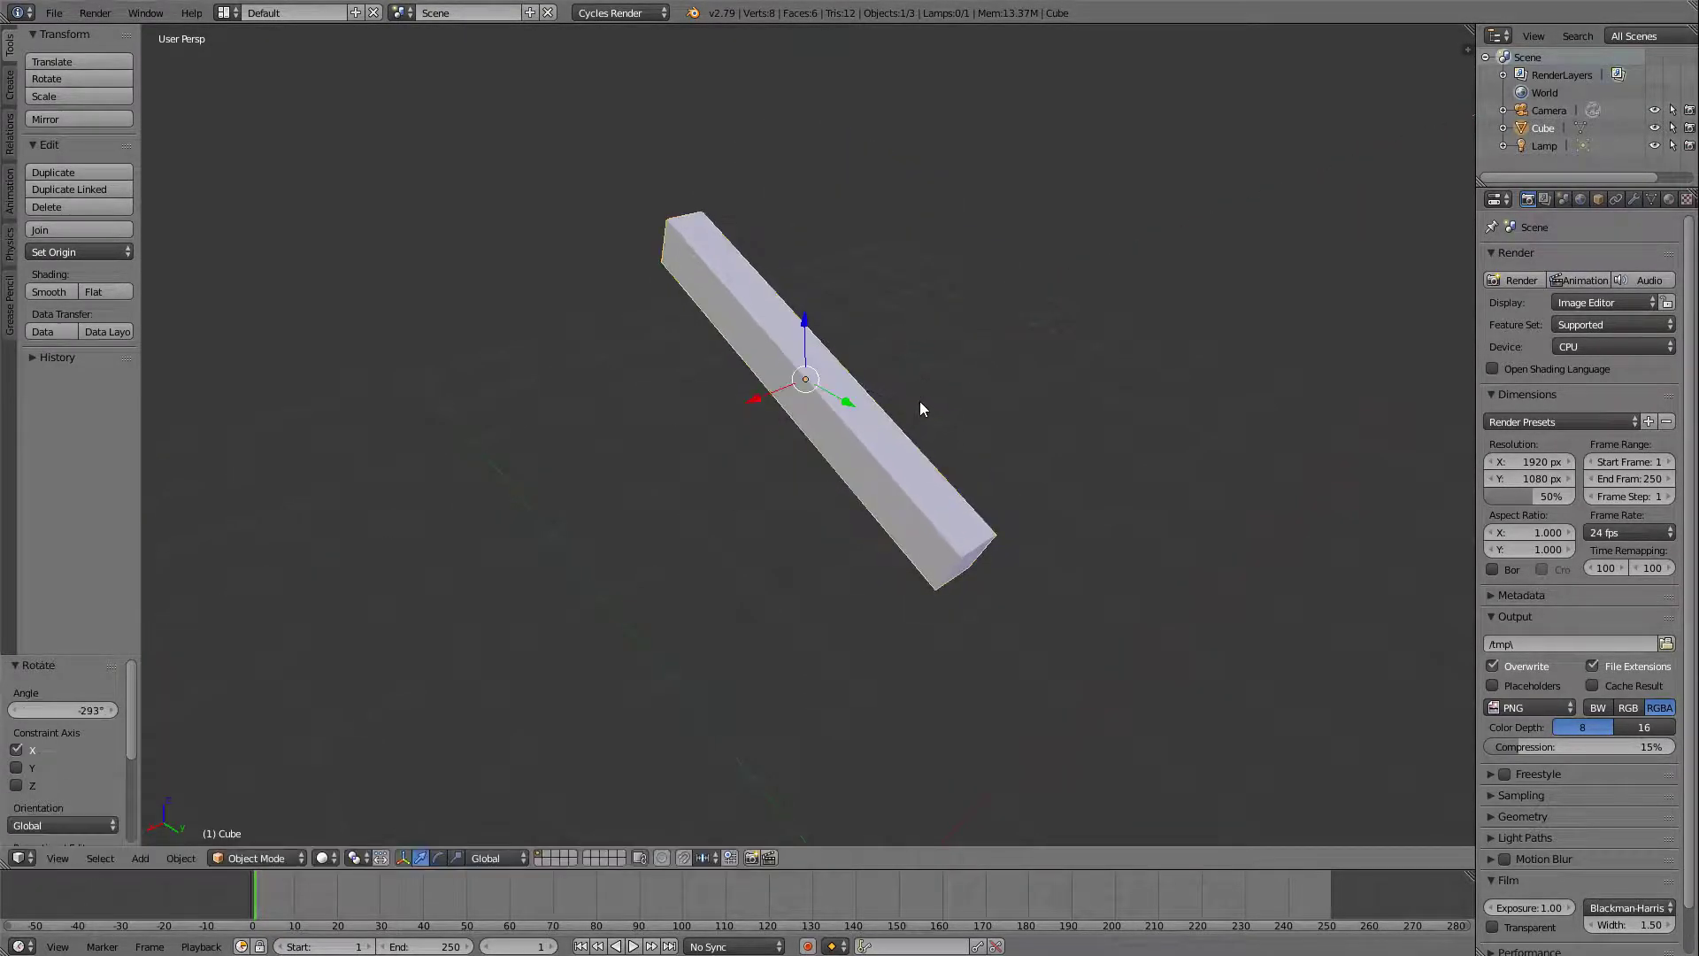
key("r")
key("y")
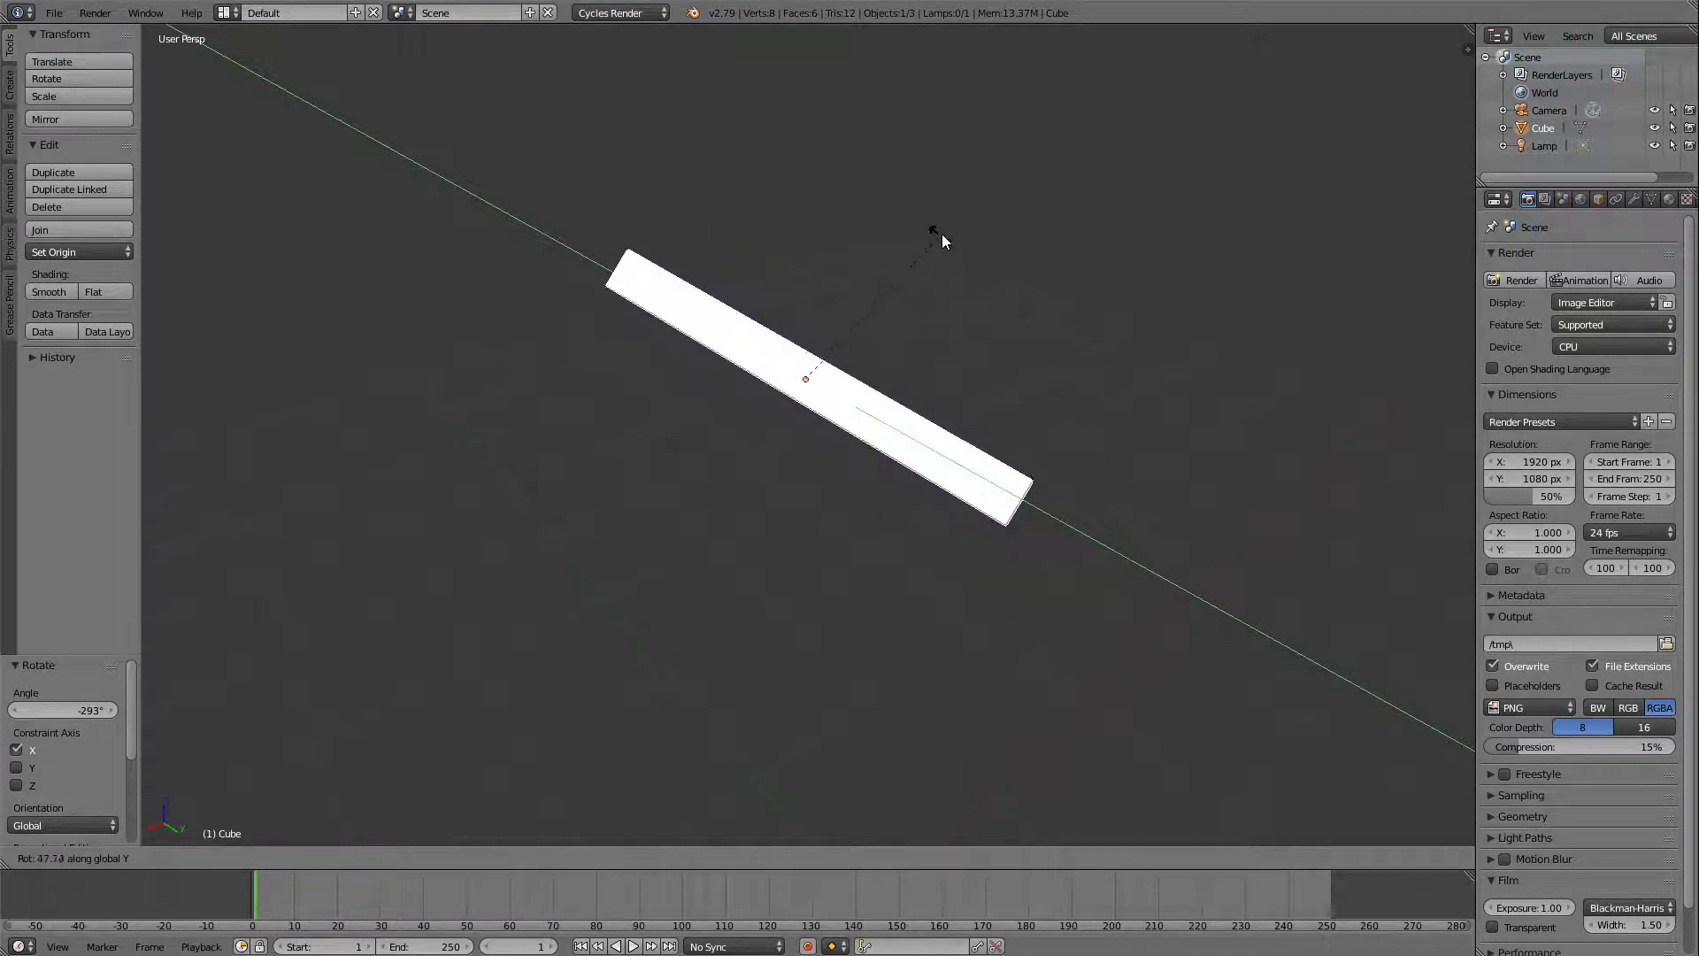
left_click(779, 373)
Delete the column and add a new cube mesh to the scene at the 3D cursor.
middle_click_drag(1091, 449, 1016, 467)
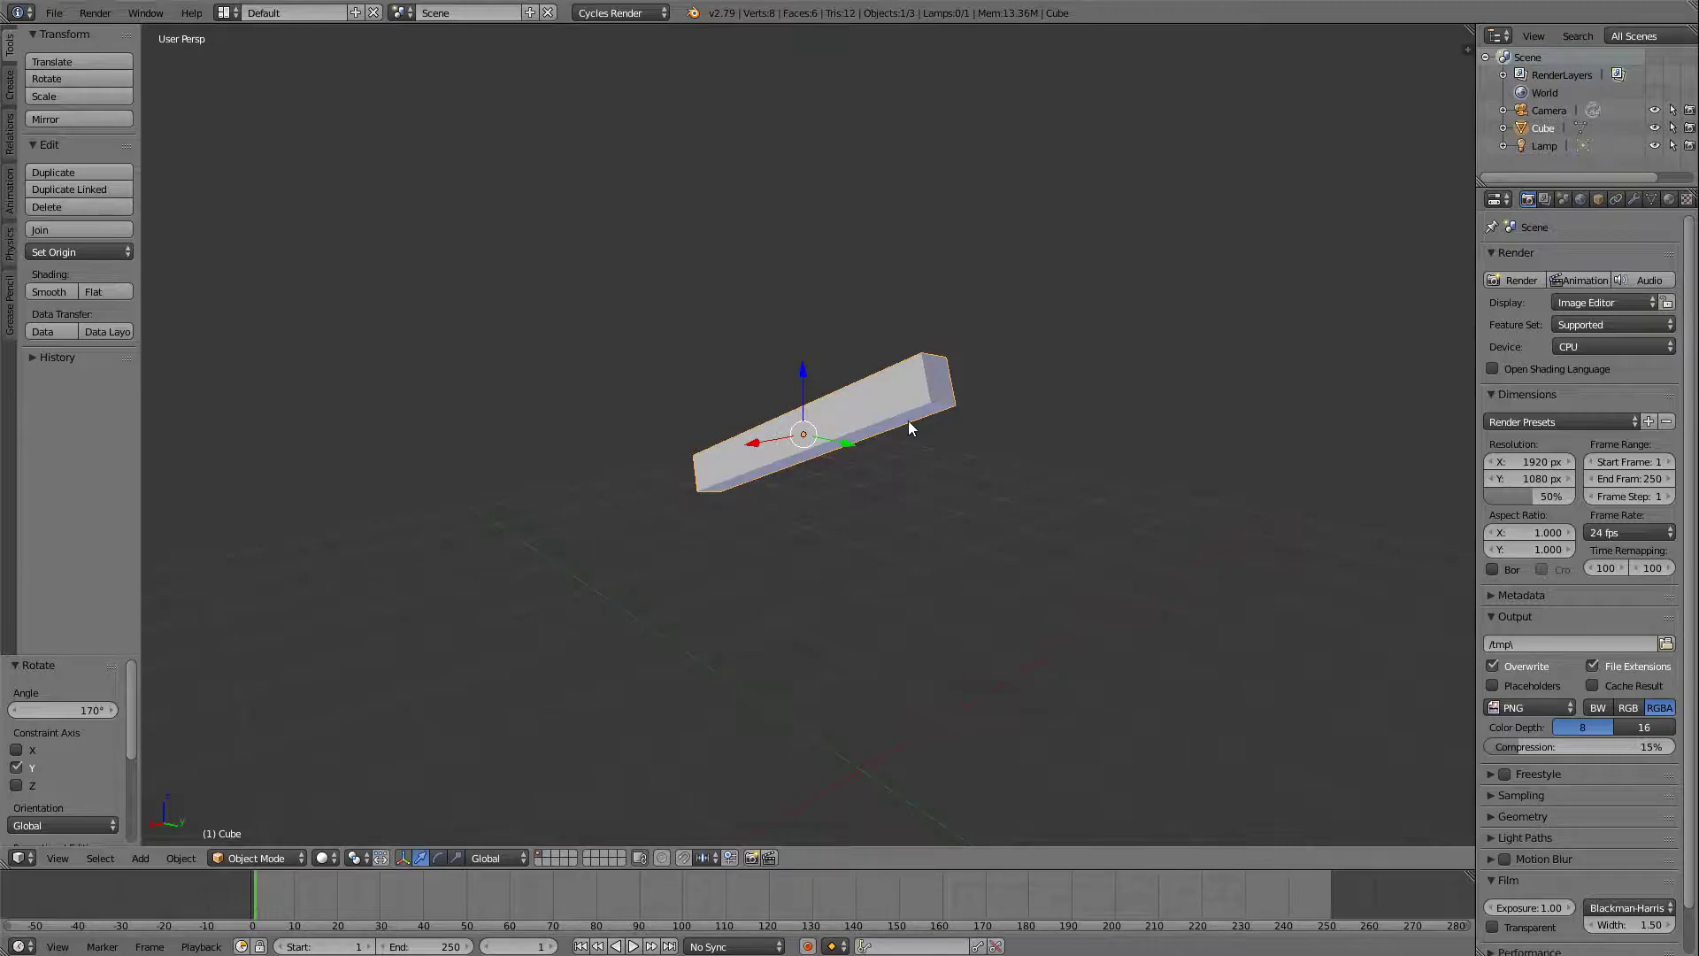
key("x")
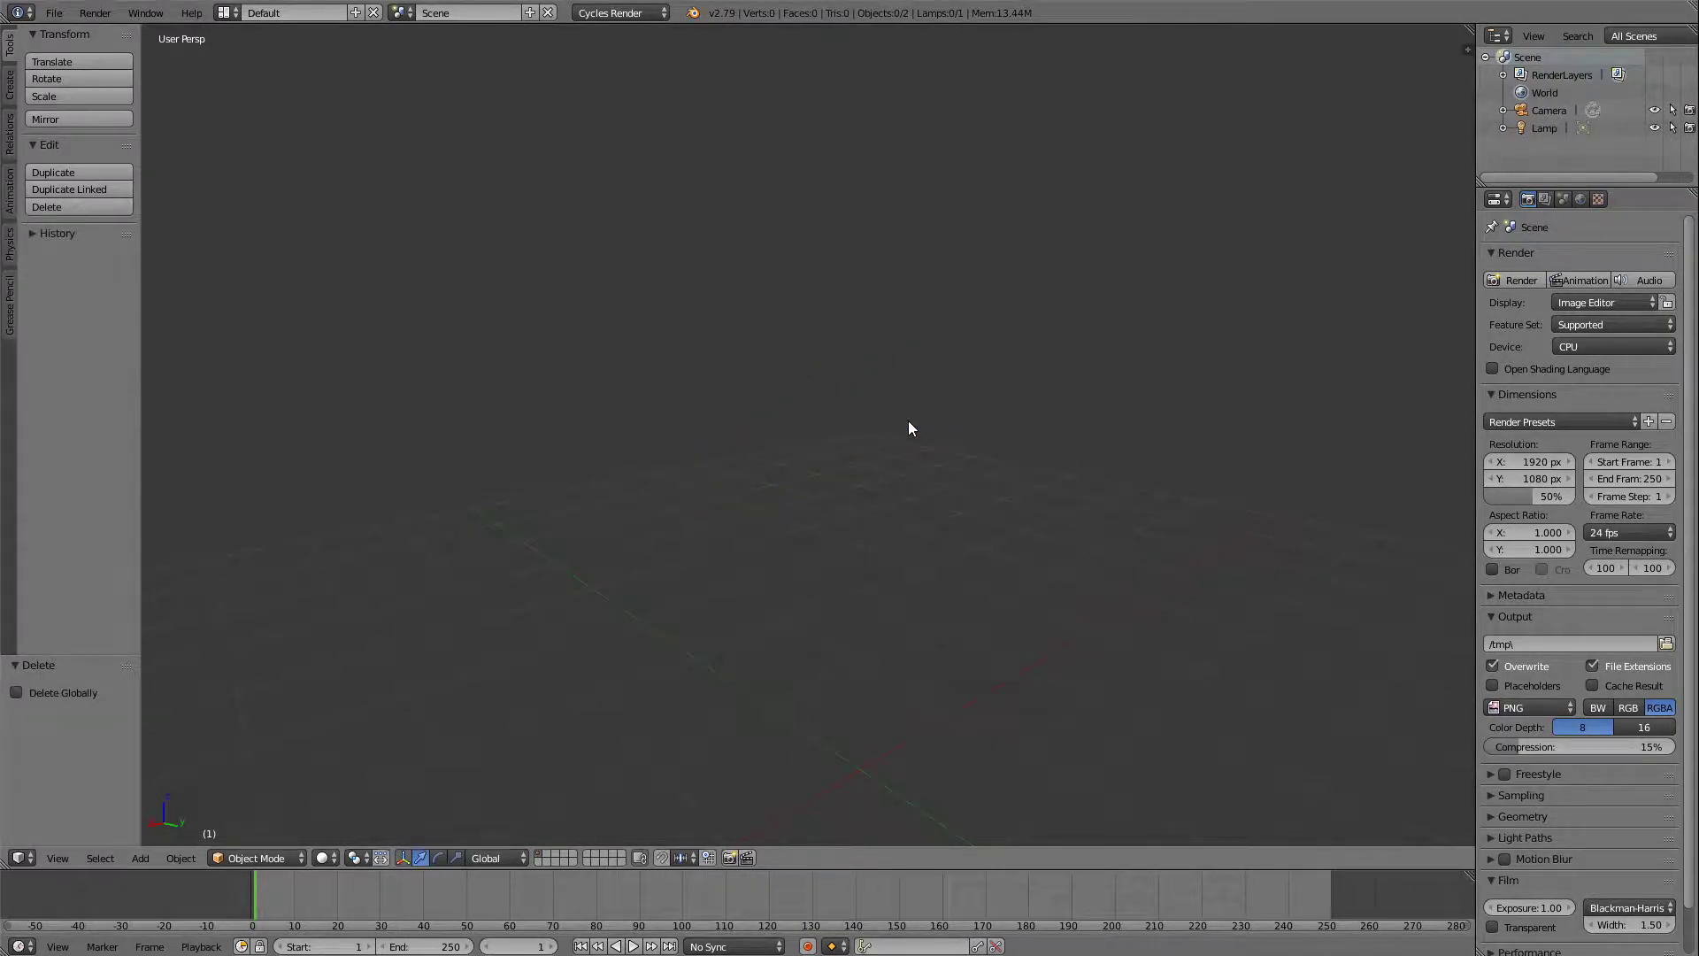
mouse_move(898, 473)
middle_mouse_down()
mouse_move(796, 546)
mouse_move(854, 501)
mouse_move(868, 535)
mouse_move(816, 611)
mouse_move(831, 543)
mouse_move(893, 473)
middle_mouse_up()
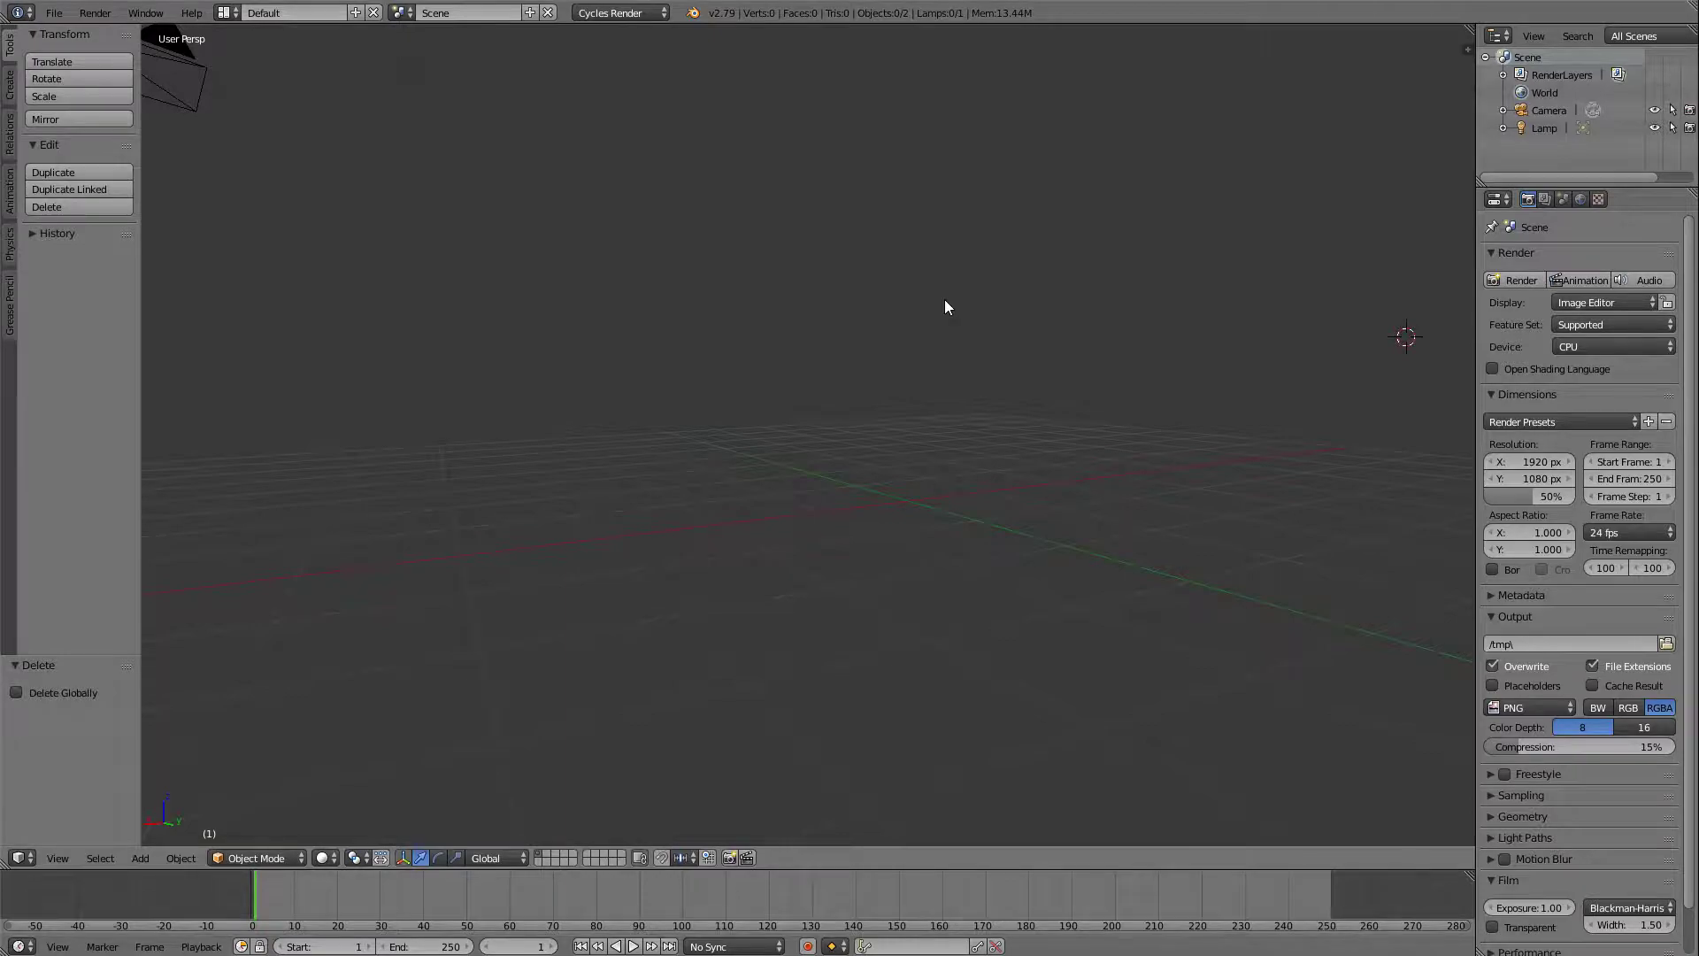
key("shift+a")
mouse_move(855, 344)
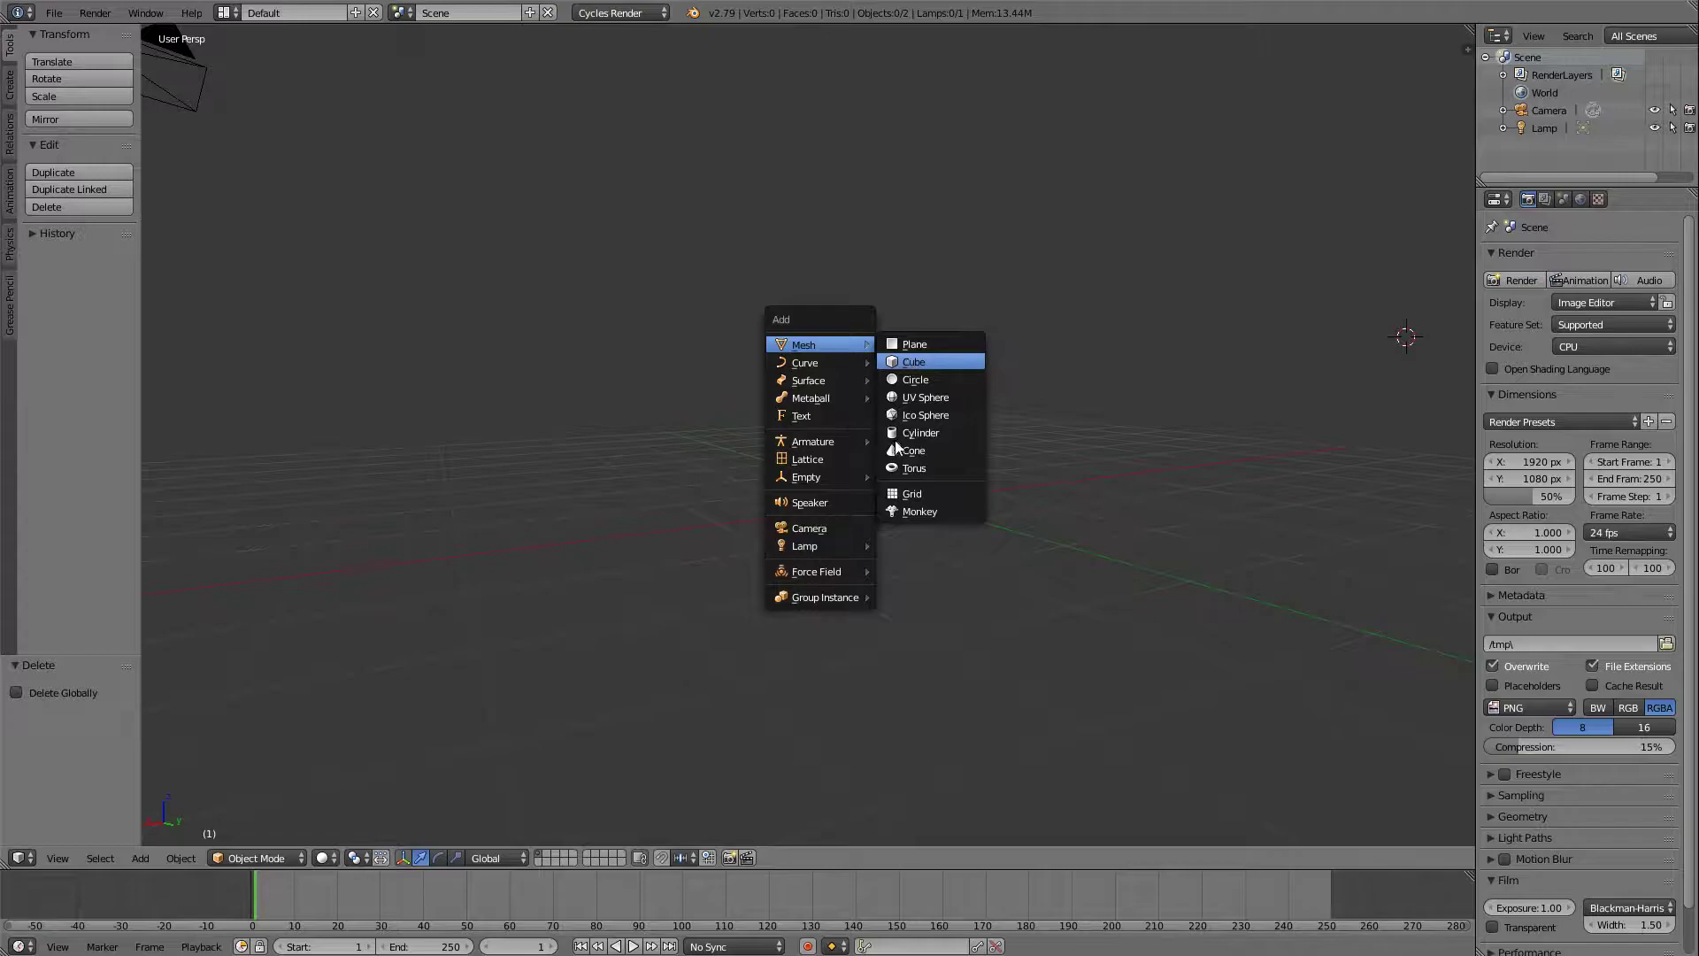
left_click(912, 362)
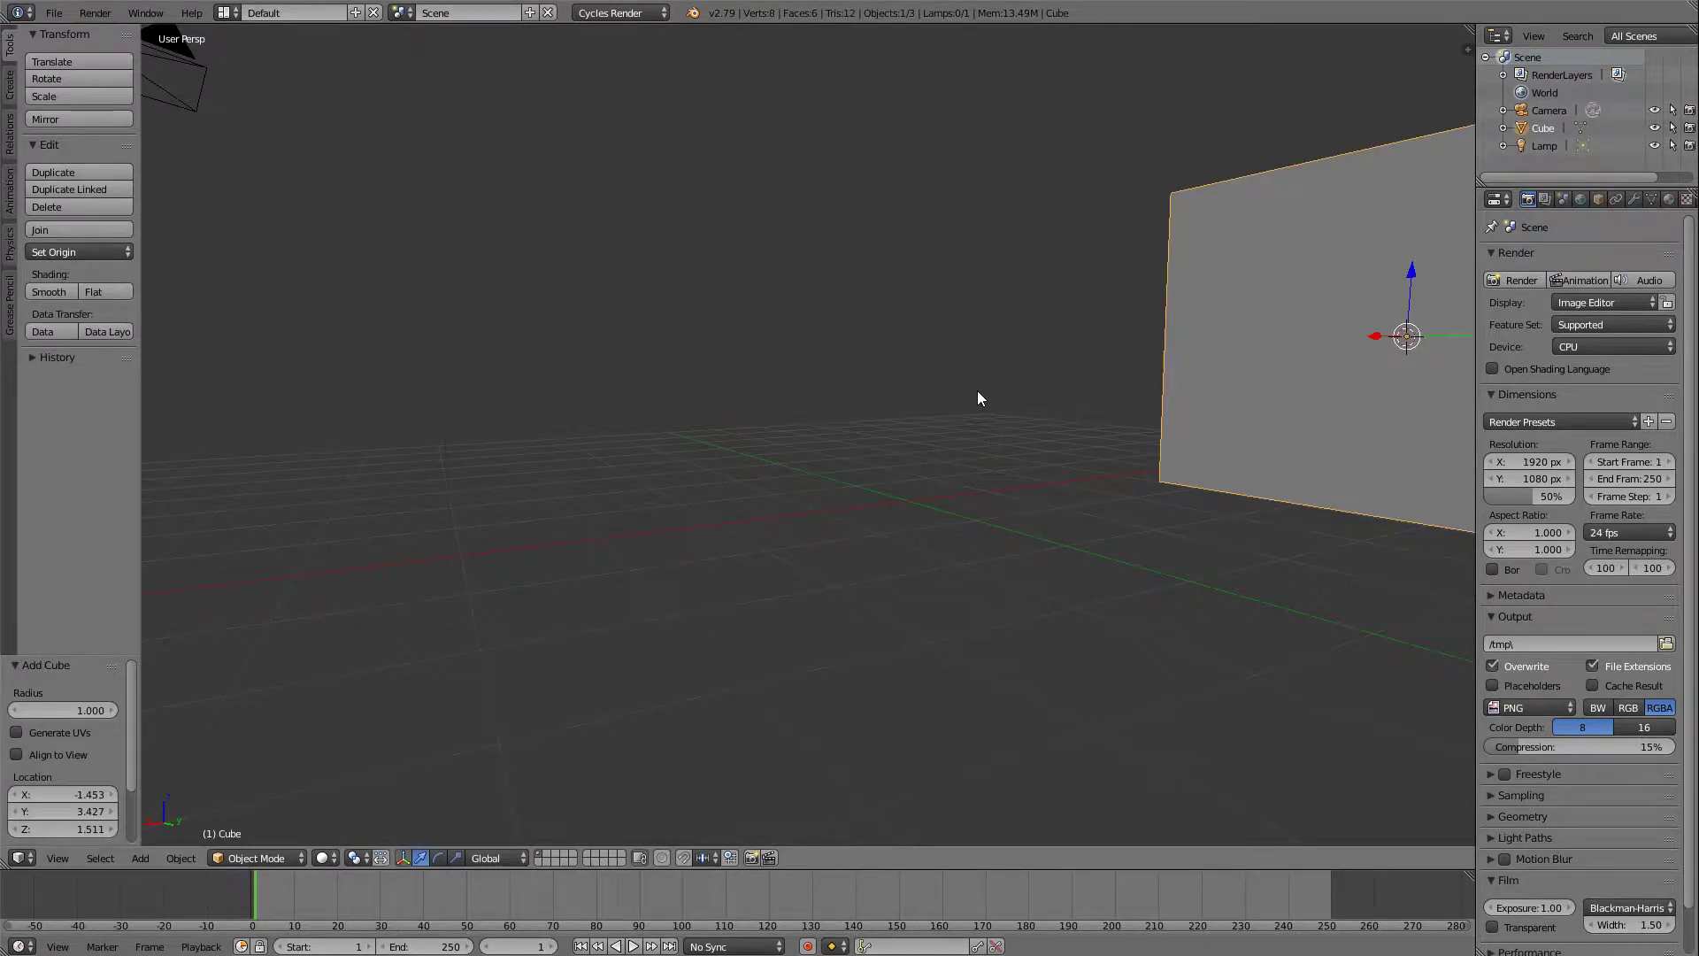
Place the 3D cursor across the grid from the cube, near the lamp, and add an Ico Sphere mesh there.
key("Home")
middle_click_drag(984, 400, 1049, 454)
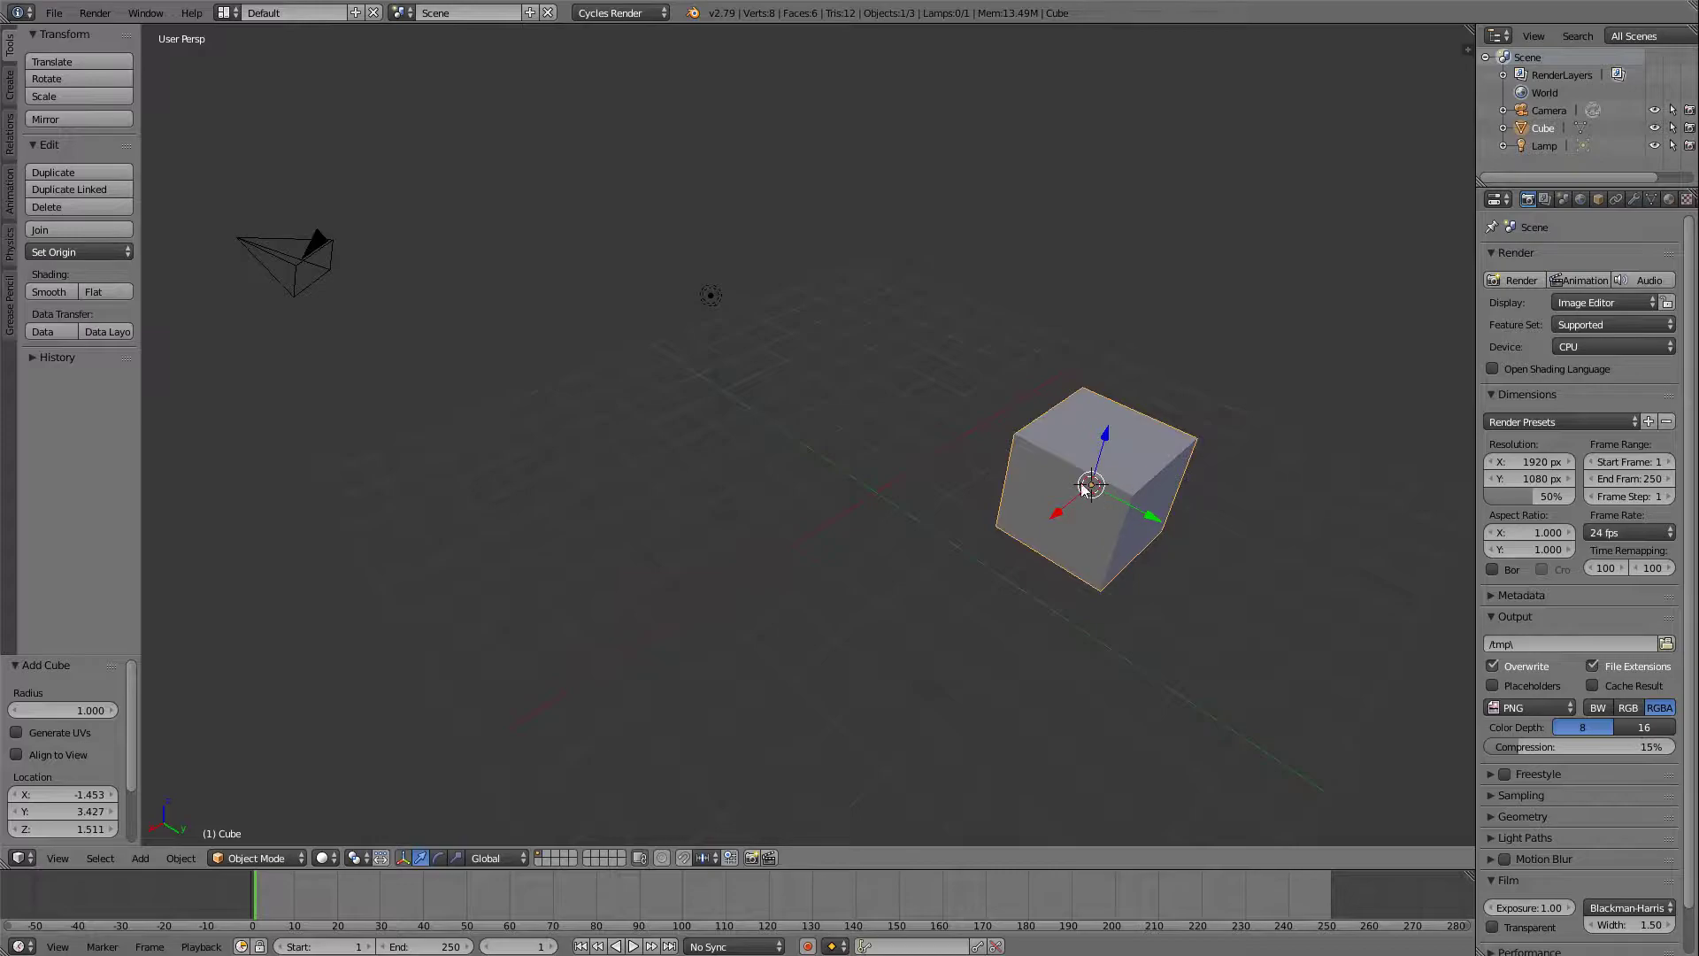
left_click(828, 451)
left_click(629, 436)
key("shift+a")
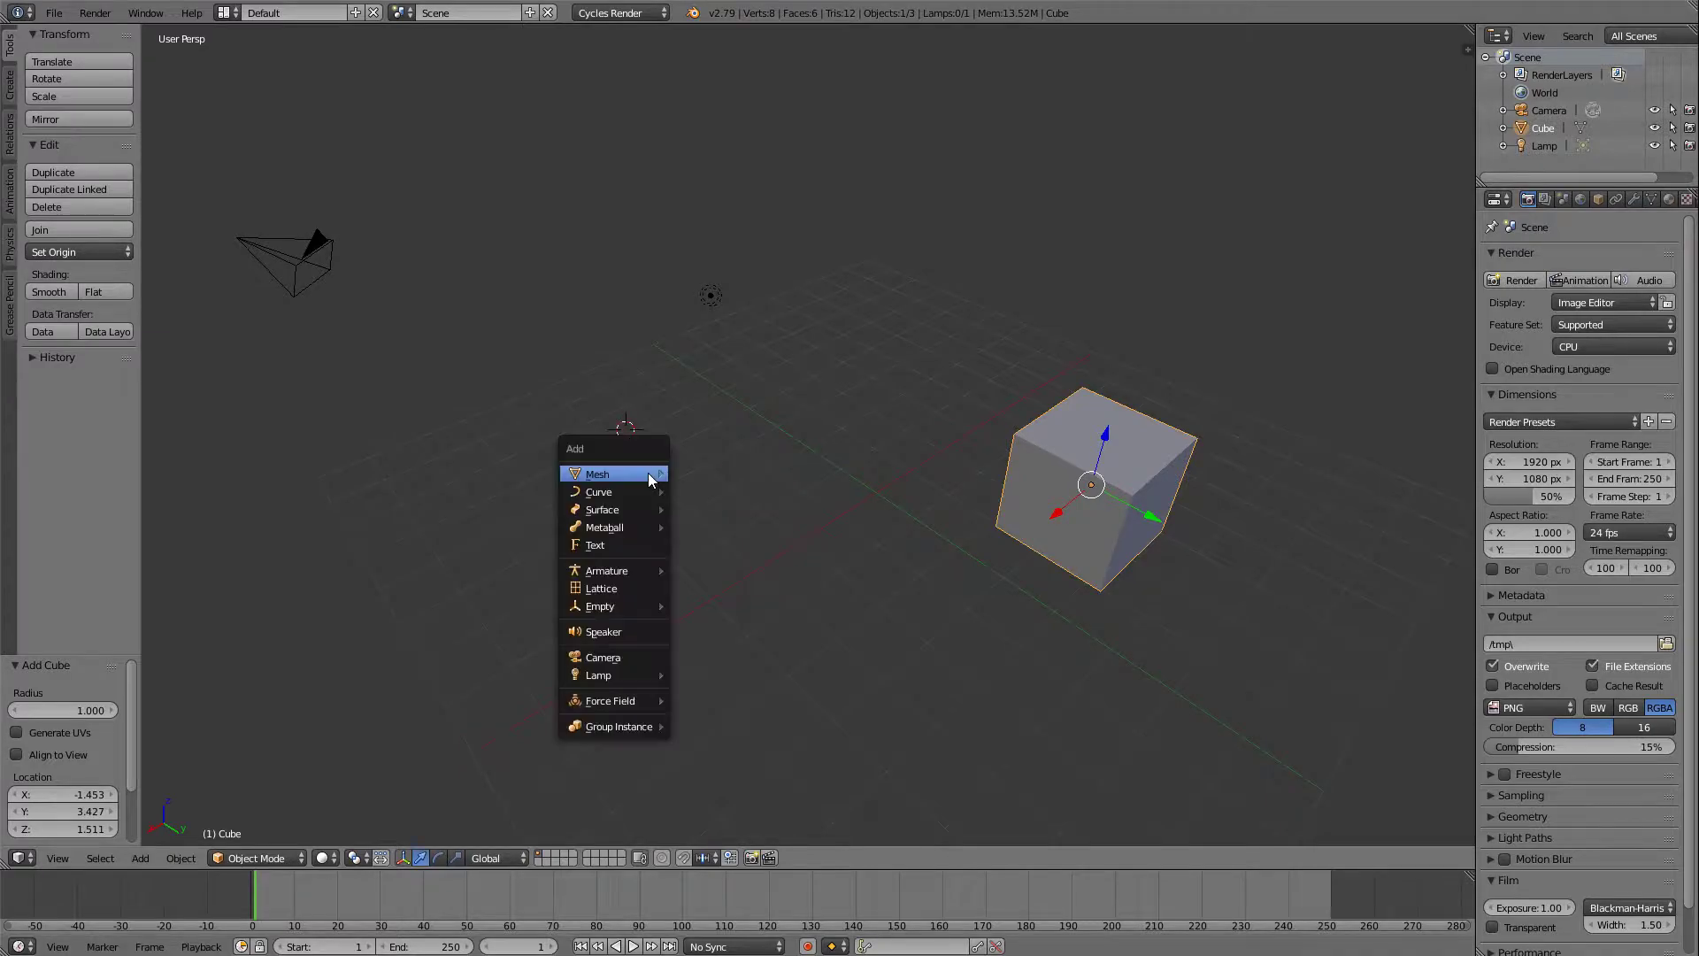
mouse_move(649, 477)
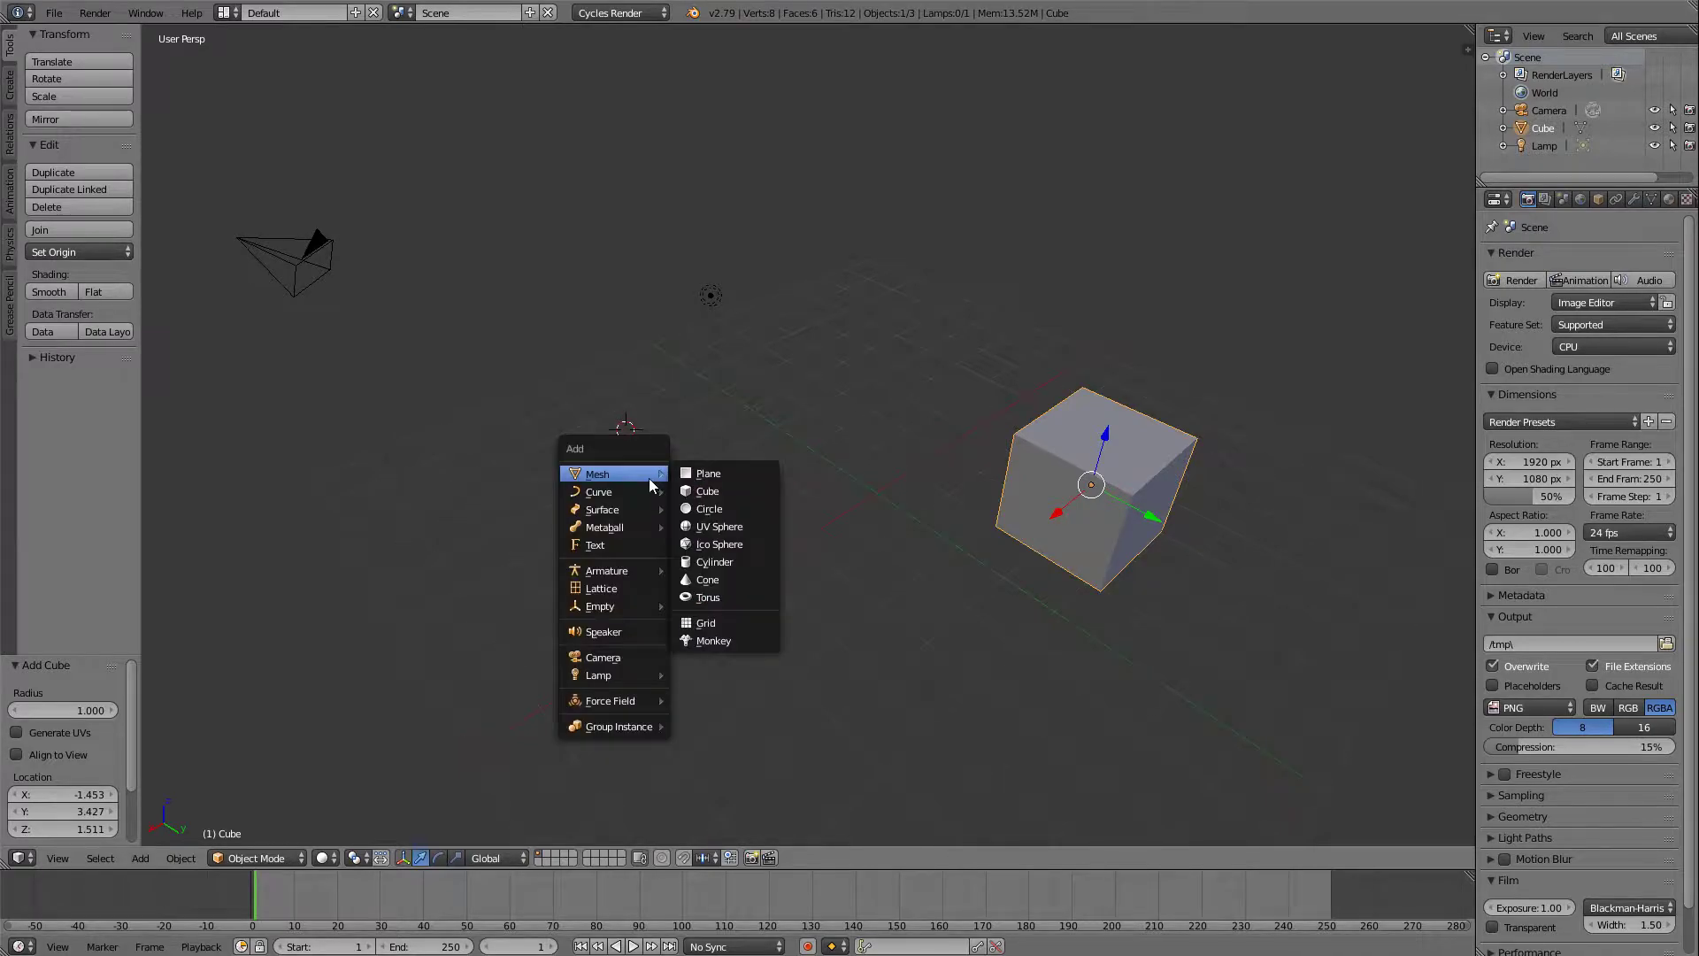
left_click(718, 547)
Select the cube, and toggle between selecting and deselecting all objects in the scene.
middle_click_drag(866, 429, 632, 374)
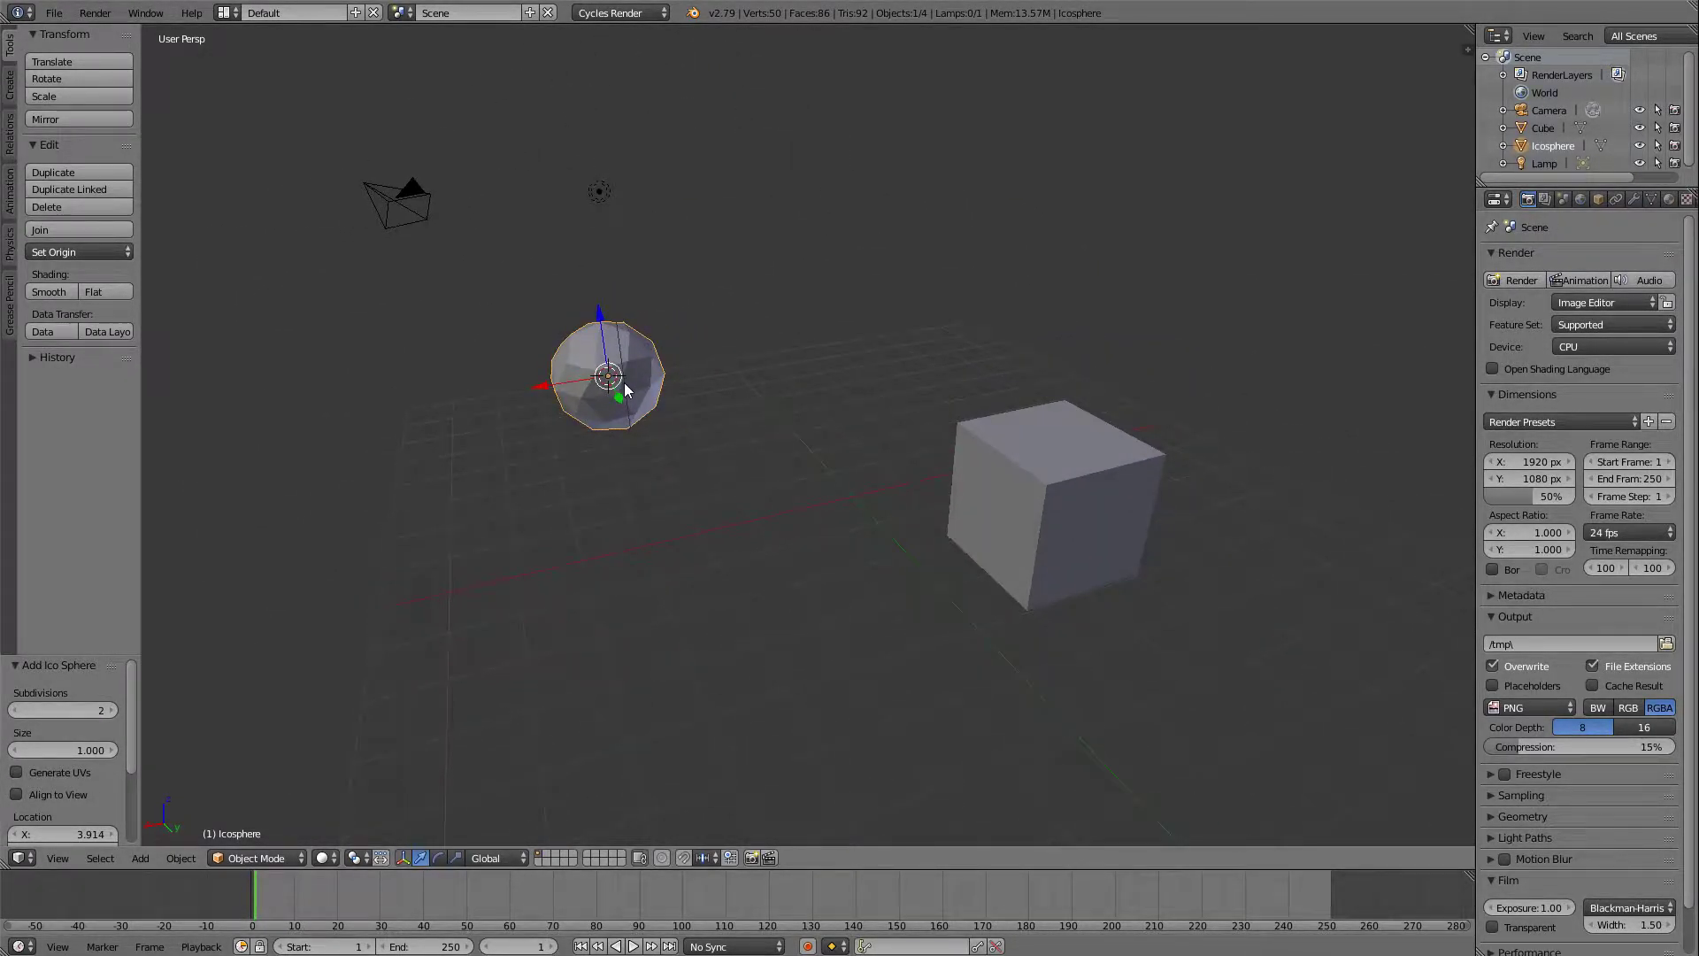
right_click(958, 436)
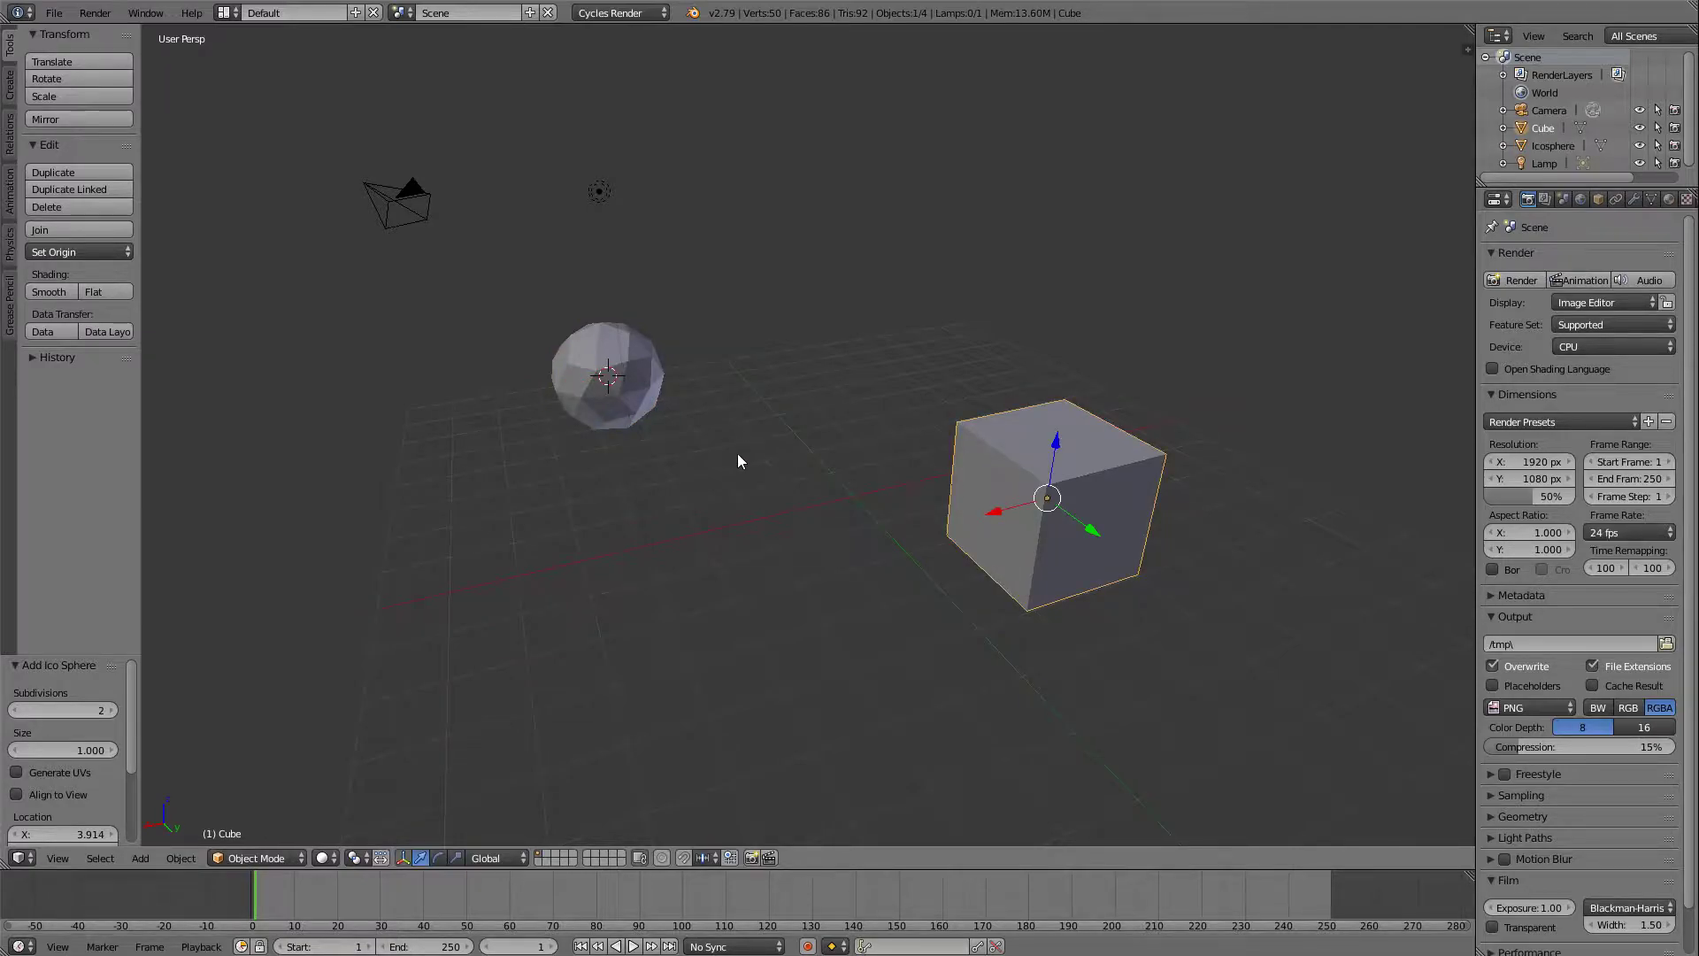
key("a")
key("a")
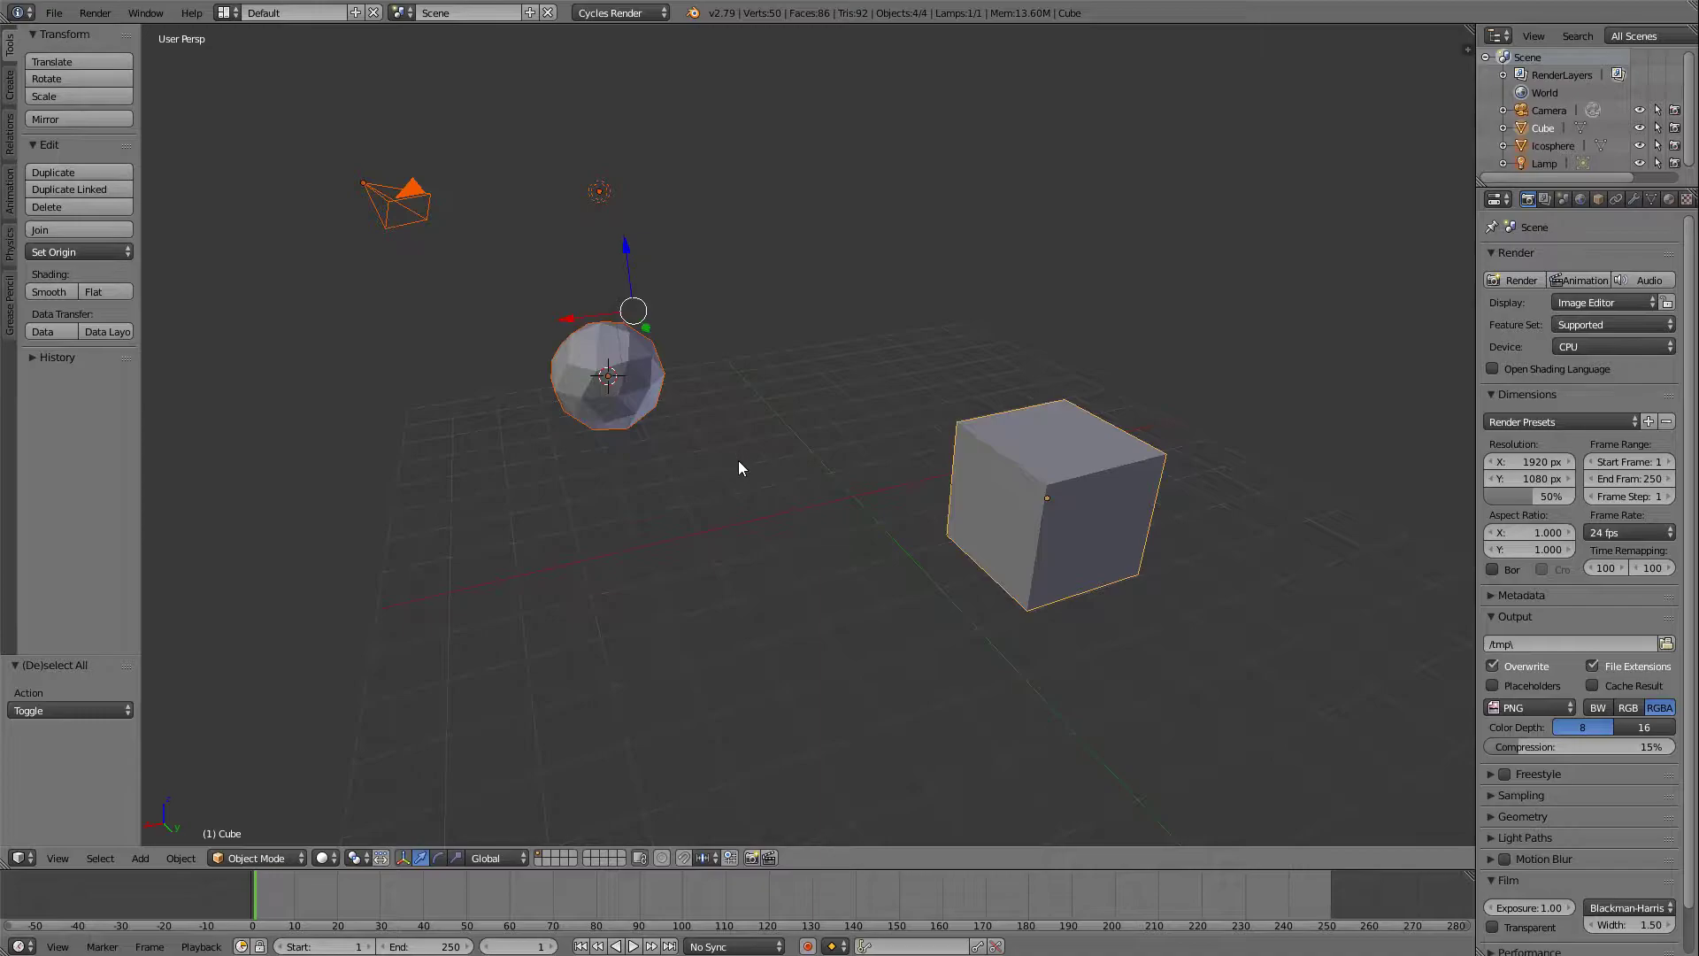
key("a")
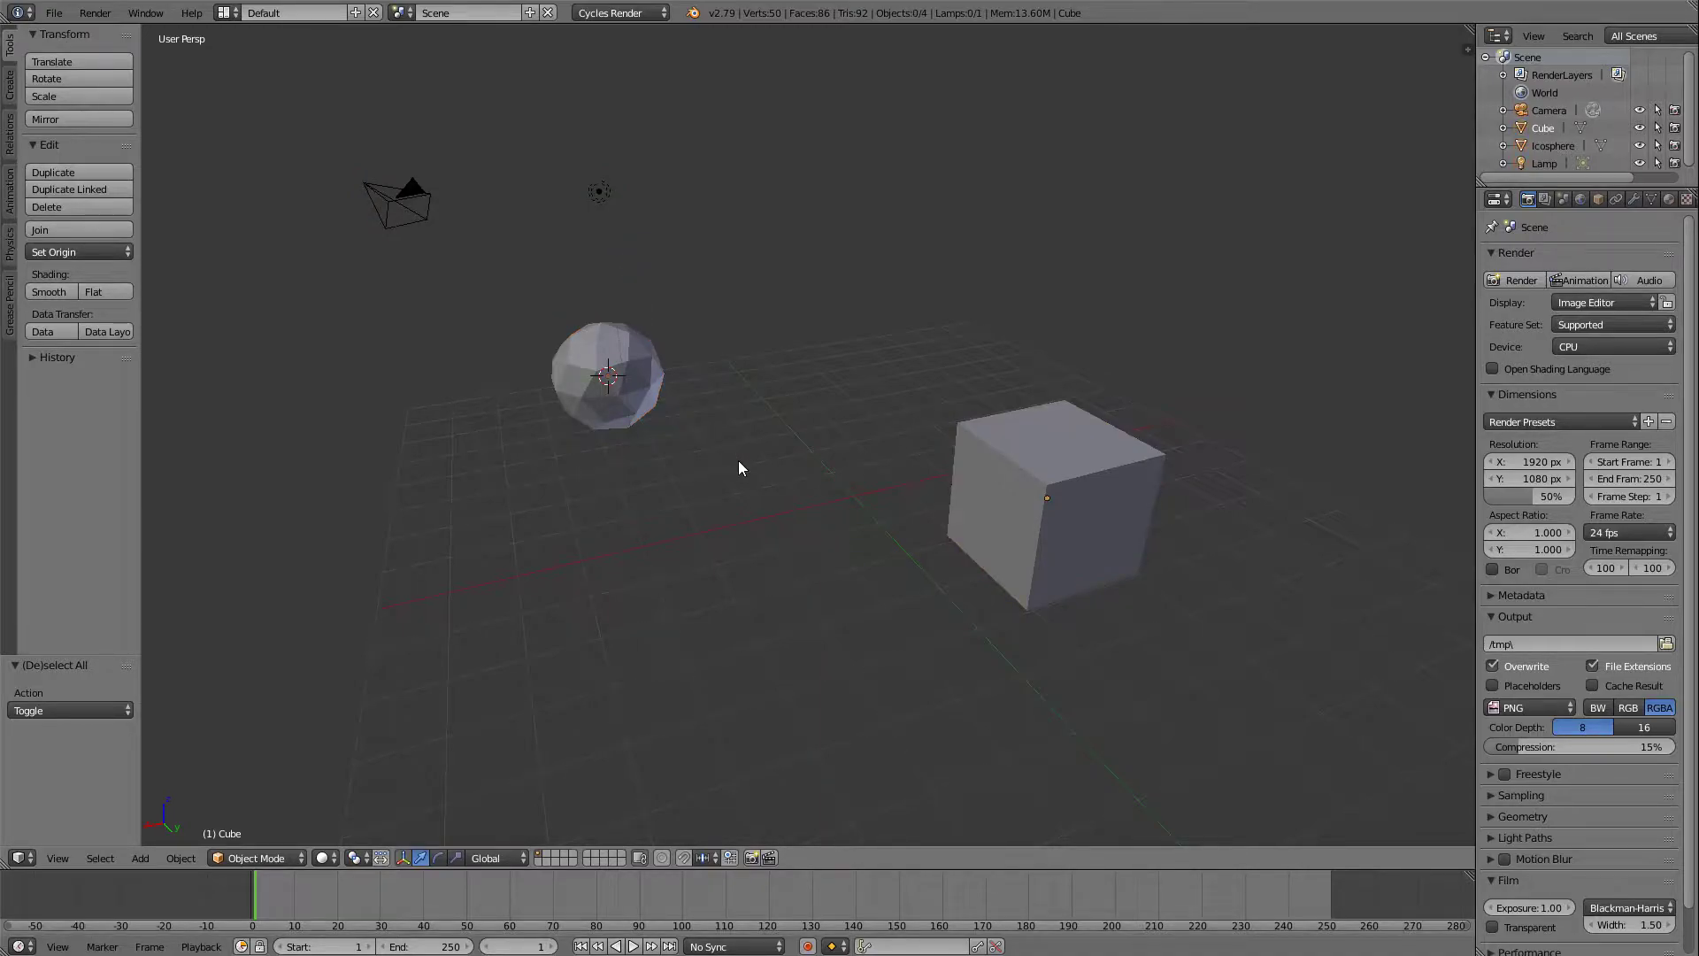
middle_click_drag(739, 462, 728, 427)
key("a")
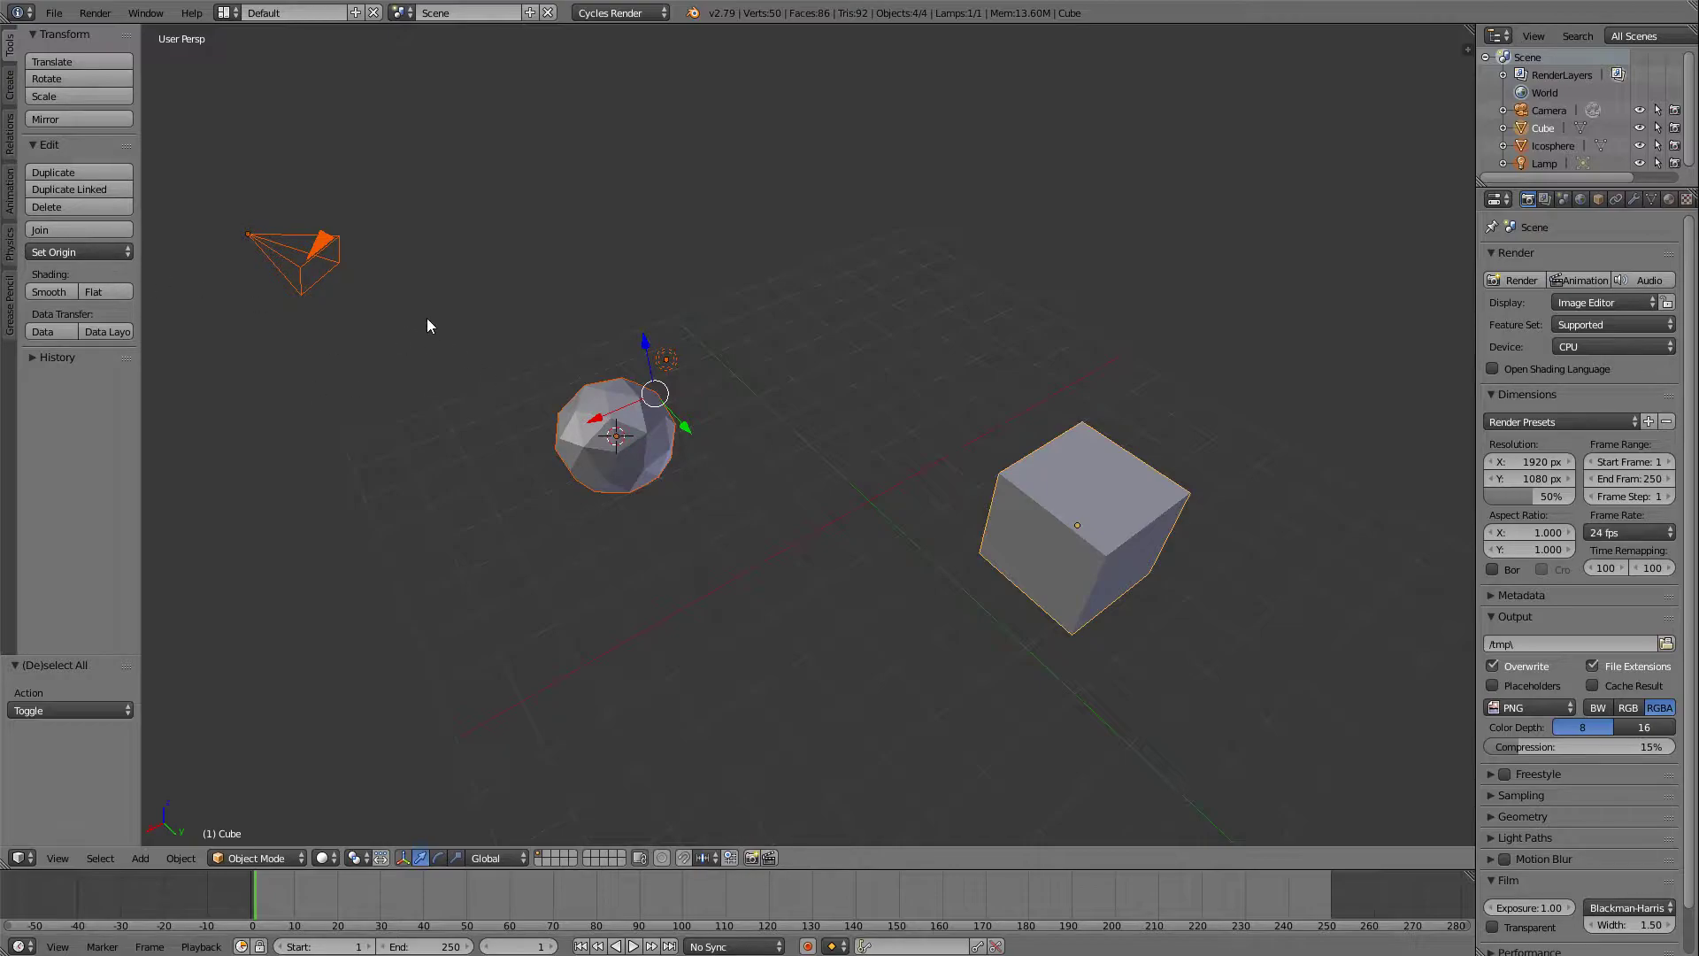
Practise selecting single objects by switching the selection between the cube and the icosphere.
middle_click_drag(446, 271, 984, 378)
right_click(1013, 380)
right_click(611, 379)
right_click(1141, 372)
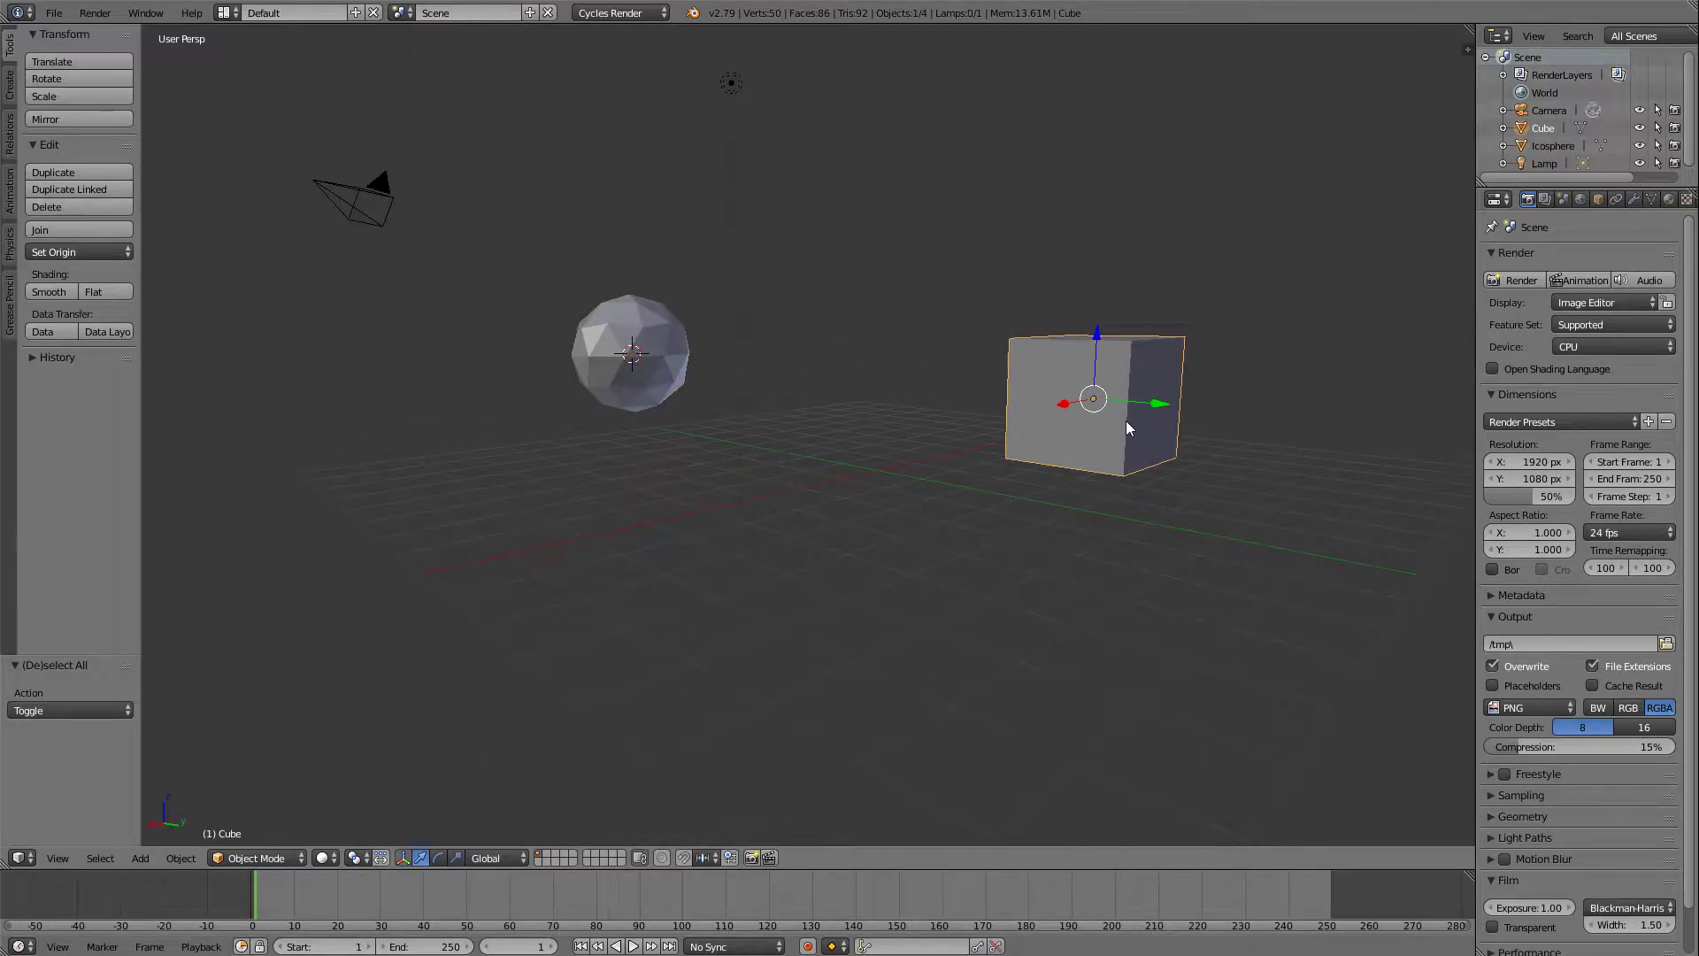
Select the icosphere and move it by about -5.03 along the global X axis.
middle_click_drag(831, 372, 717, 345)
right_click(654, 333)
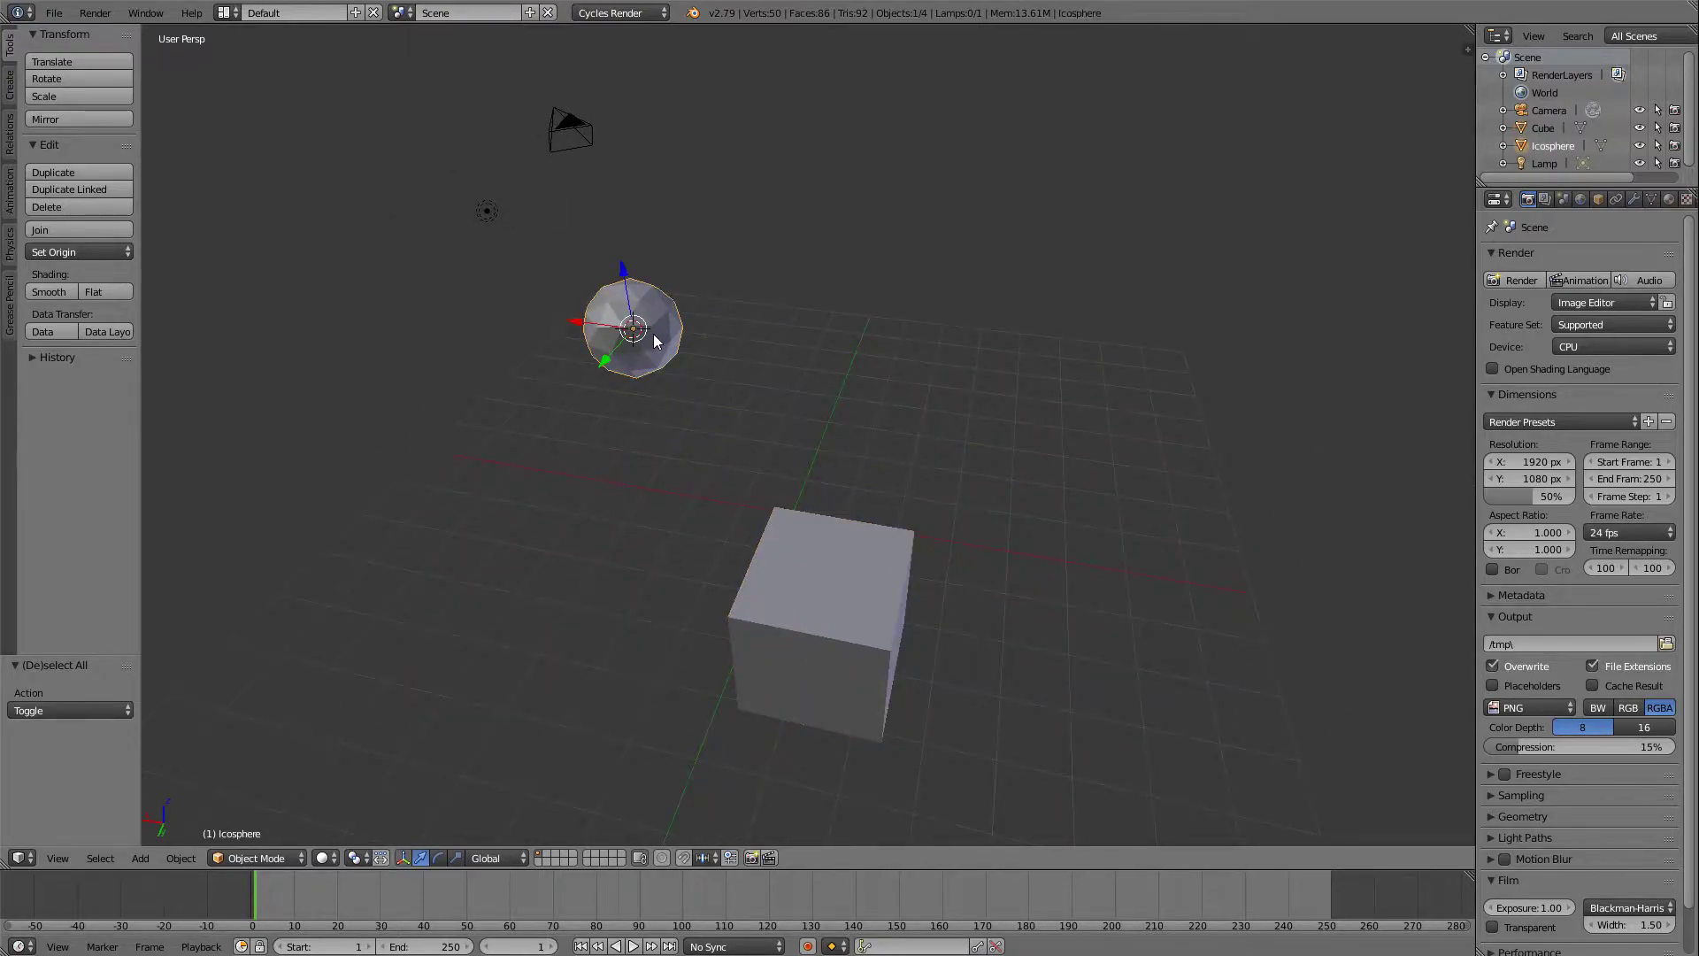
key("g")
key("x")
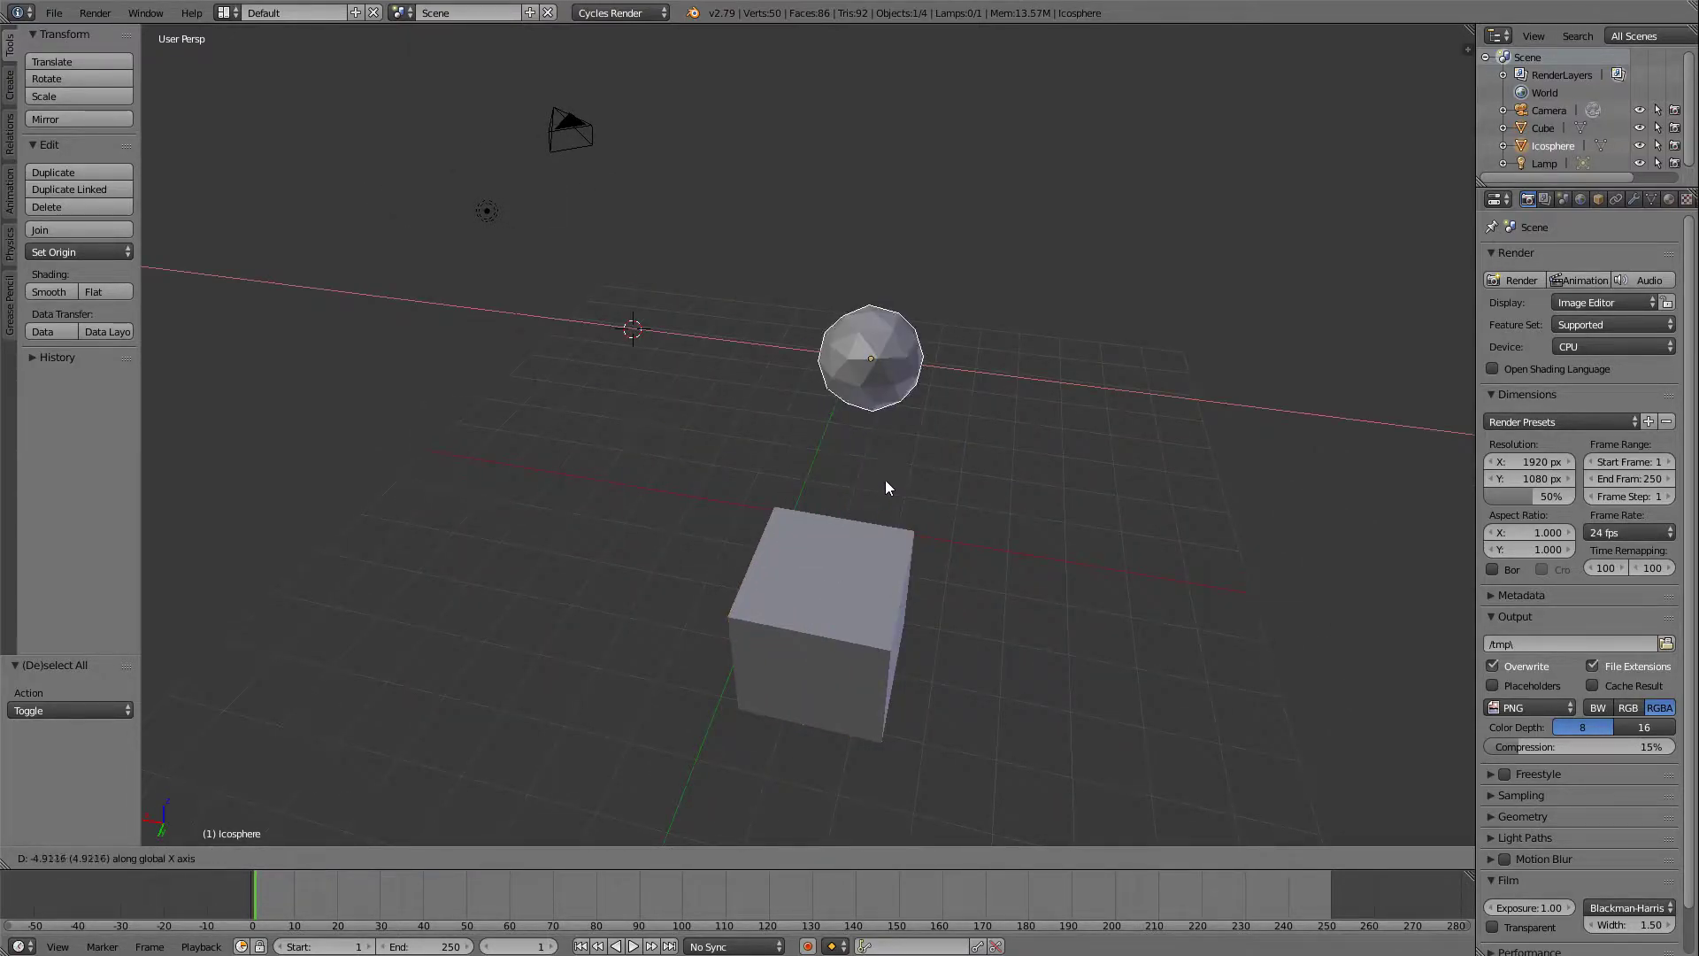
left_click(894, 475)
Move the icosphere by about -2.35 along the global X axis.
middle_click_drag(987, 419, 1194, 340)
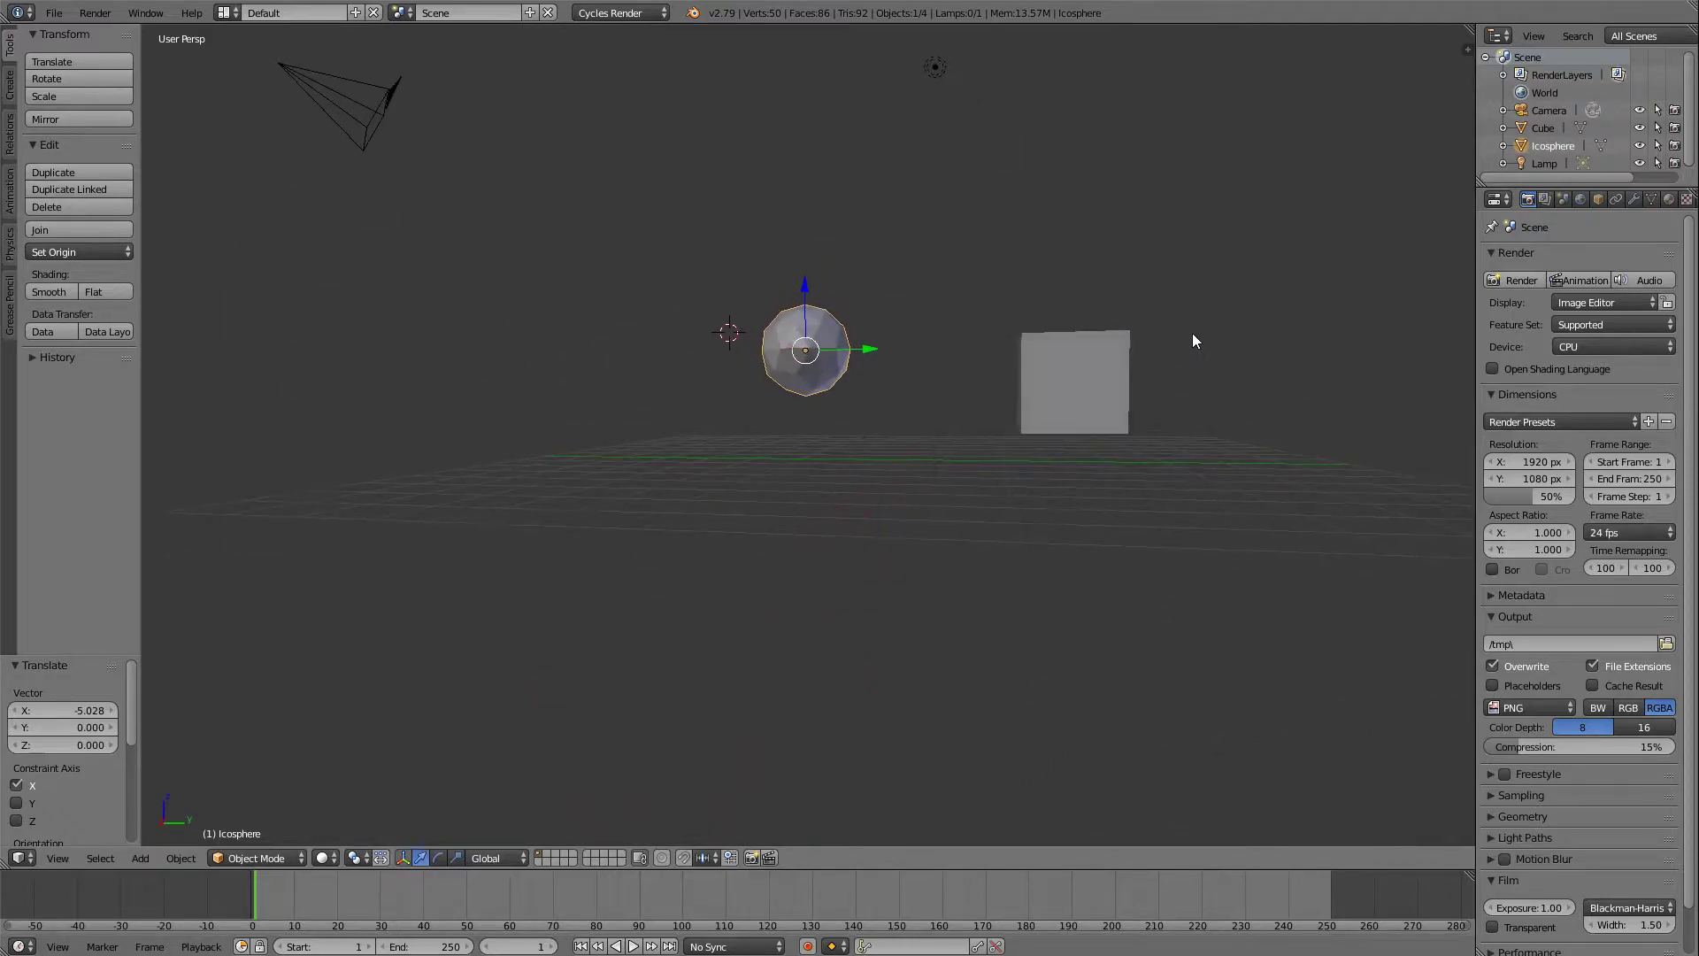
key("g")
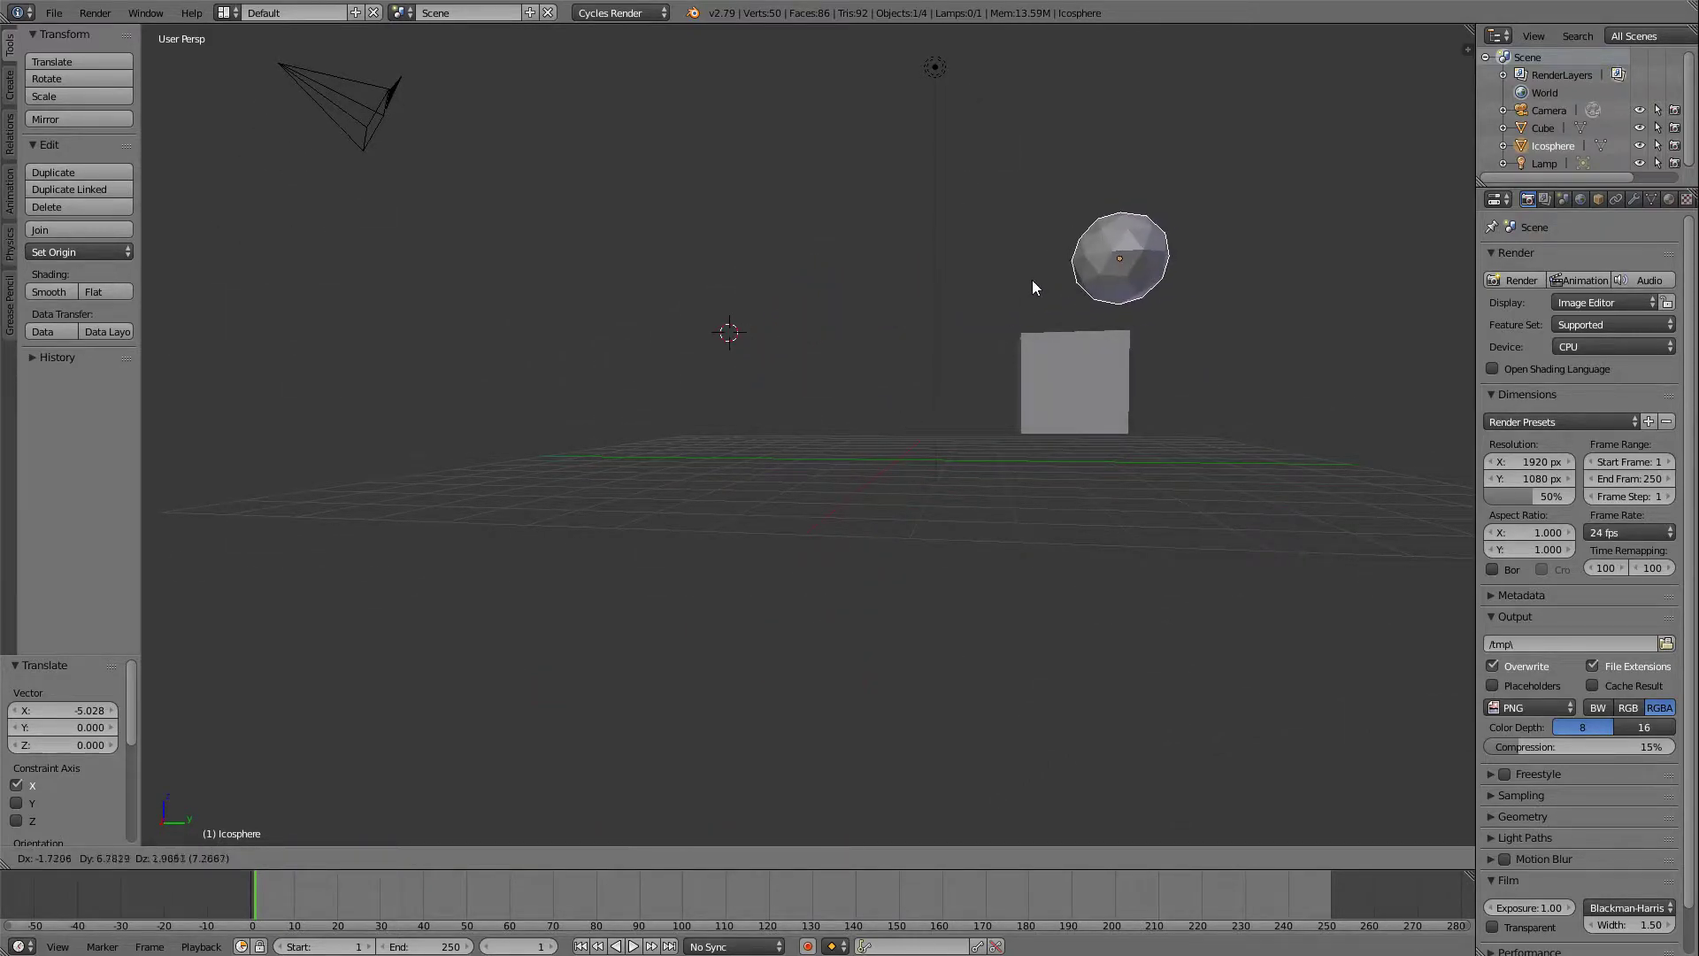
key("x")
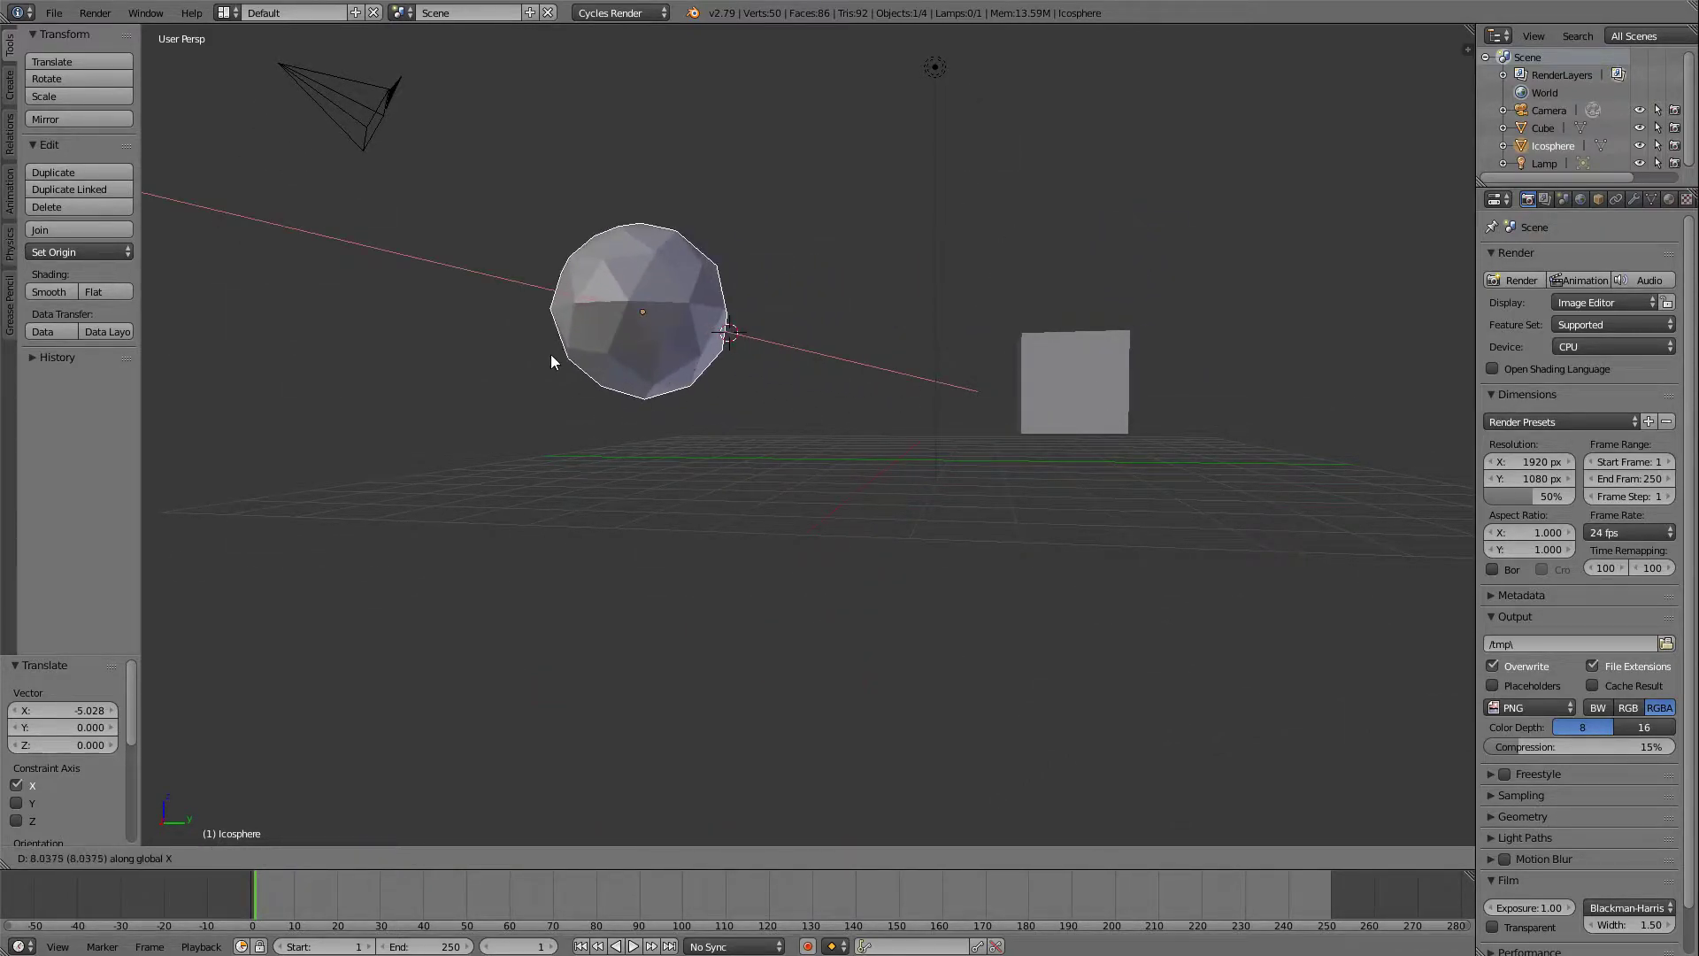
left_click(747, 360)
Select the cube and move it freely by about 0.9, -2.3, 1.5 in X, Y and Z, and once more to bring it under the icosphere.
middle_click_drag(747, 360, 965, 343)
right_click(1068, 542)
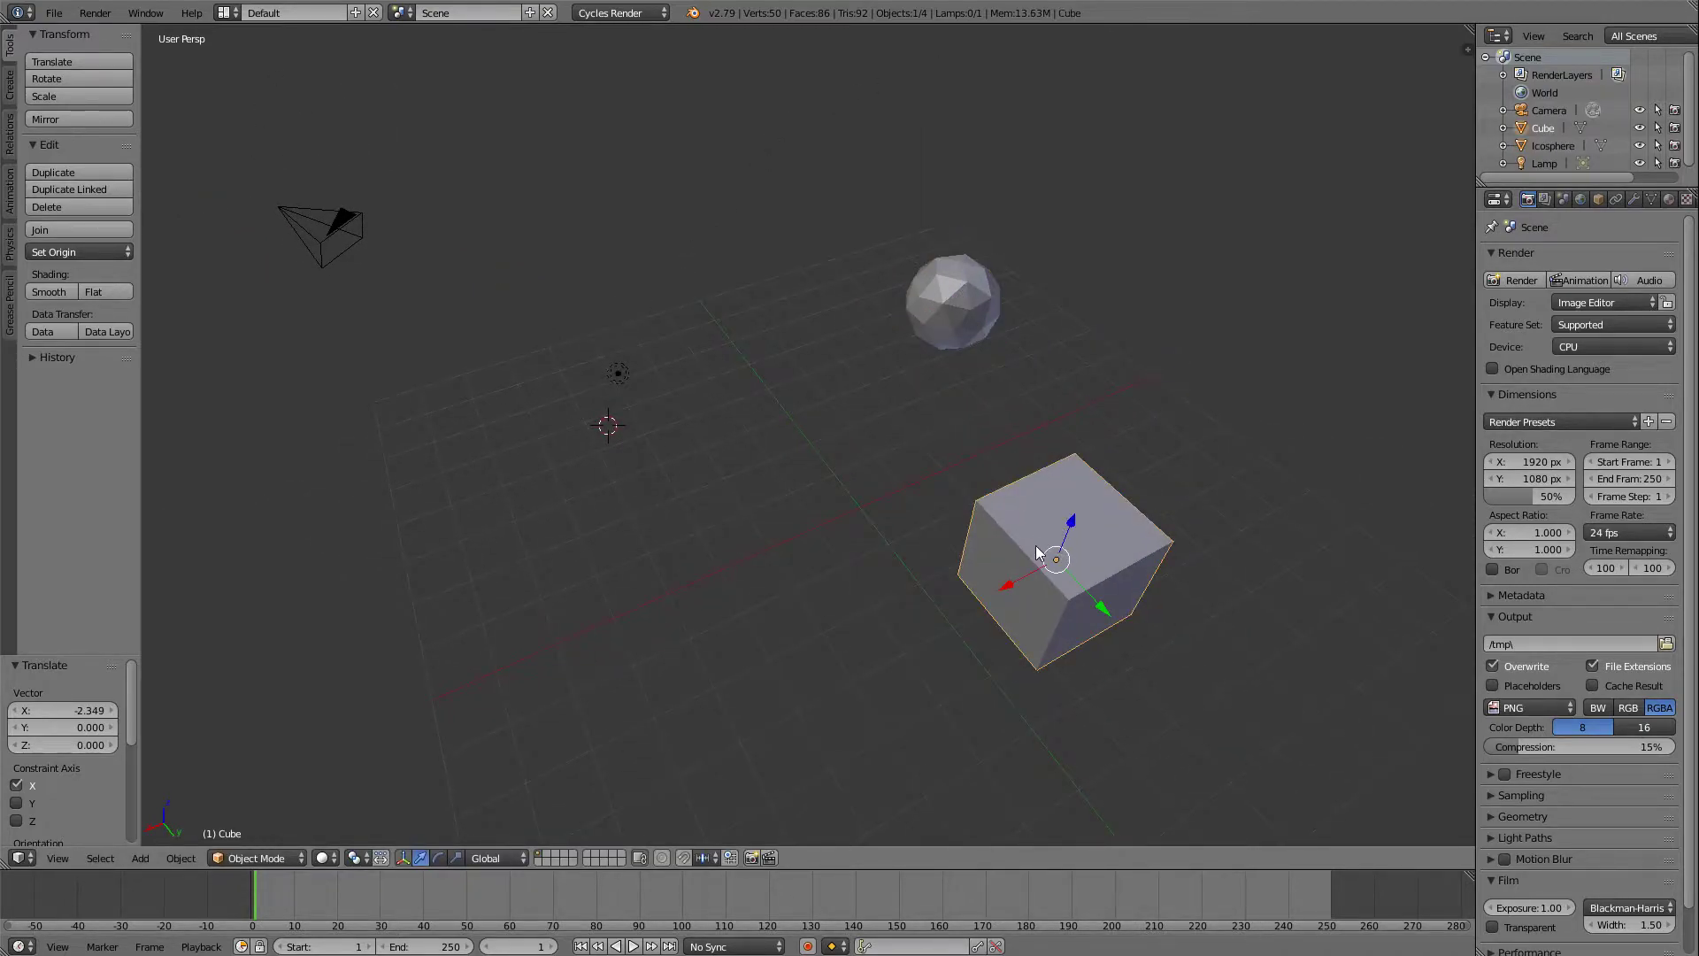
key("g")
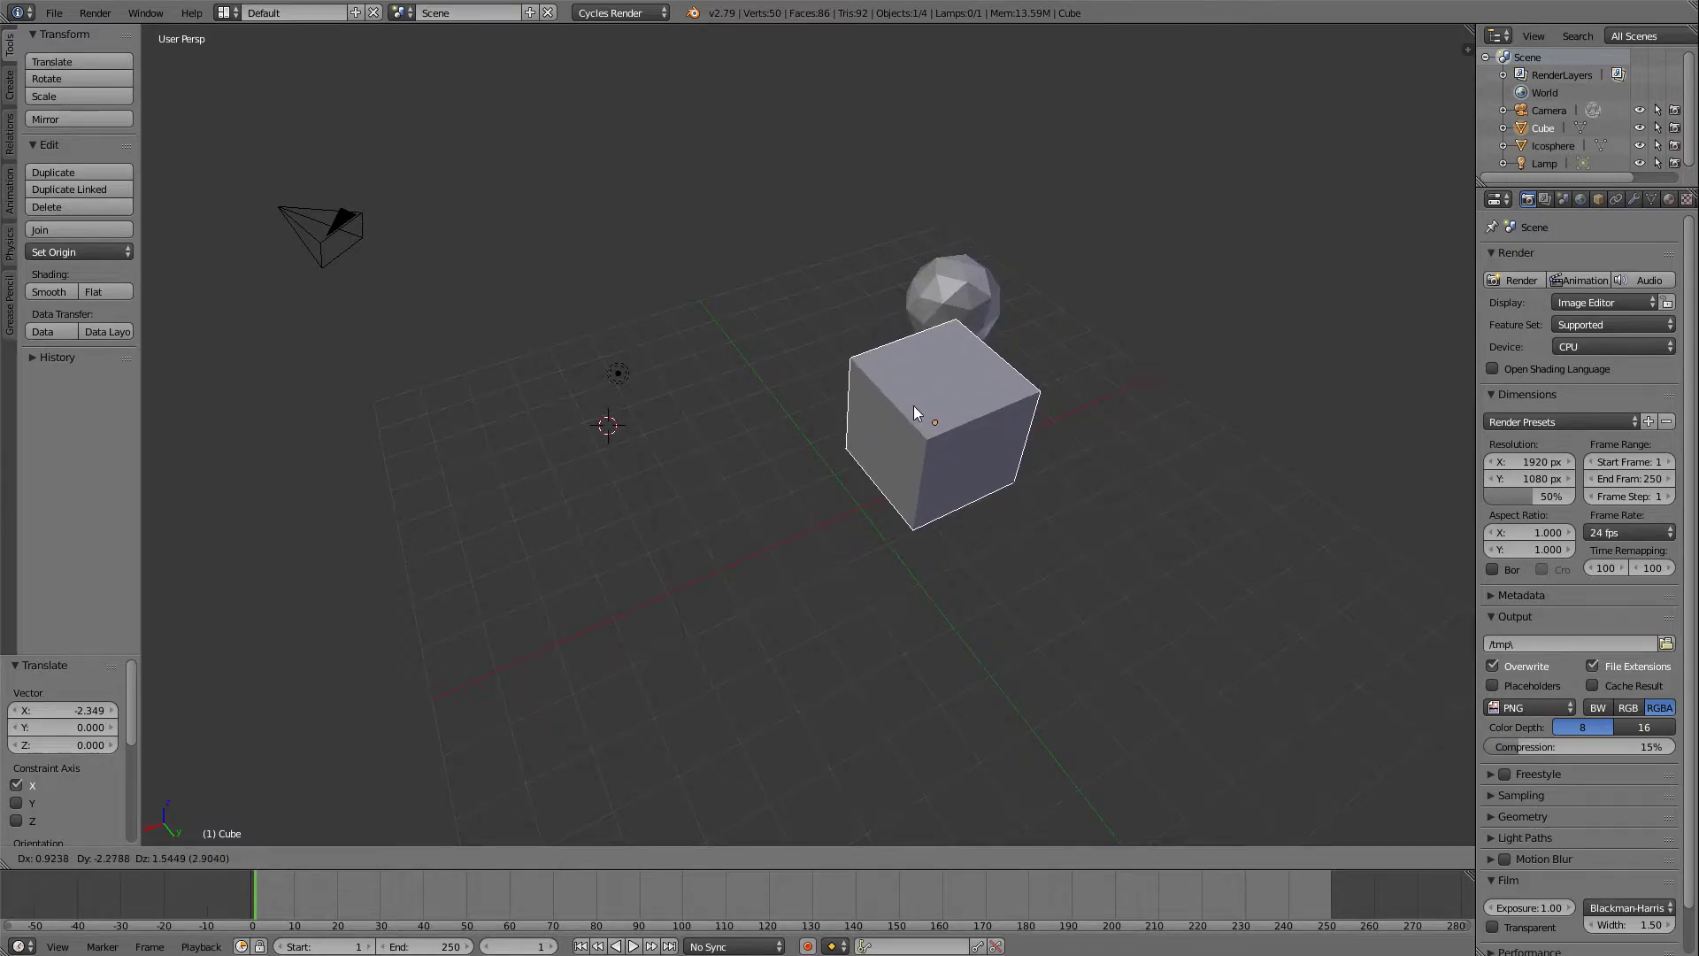
left_click(913, 406)
middle_click_drag(1002, 412, 1225, 310)
key("g")
left_click(751, 474)
Select the icosphere and move it freely by about 0.22, -0.56, -0.53 in X, Y and Z onto the top of the cube.
middle_click_drag(772, 459, 672, 622)
right_click(688, 405)
key("g")
left_click(733, 441)
Stretch the icosphere into an egg shape by scaling it by about 1.72 along global Z.
scroll(672, 622, "up", 5)
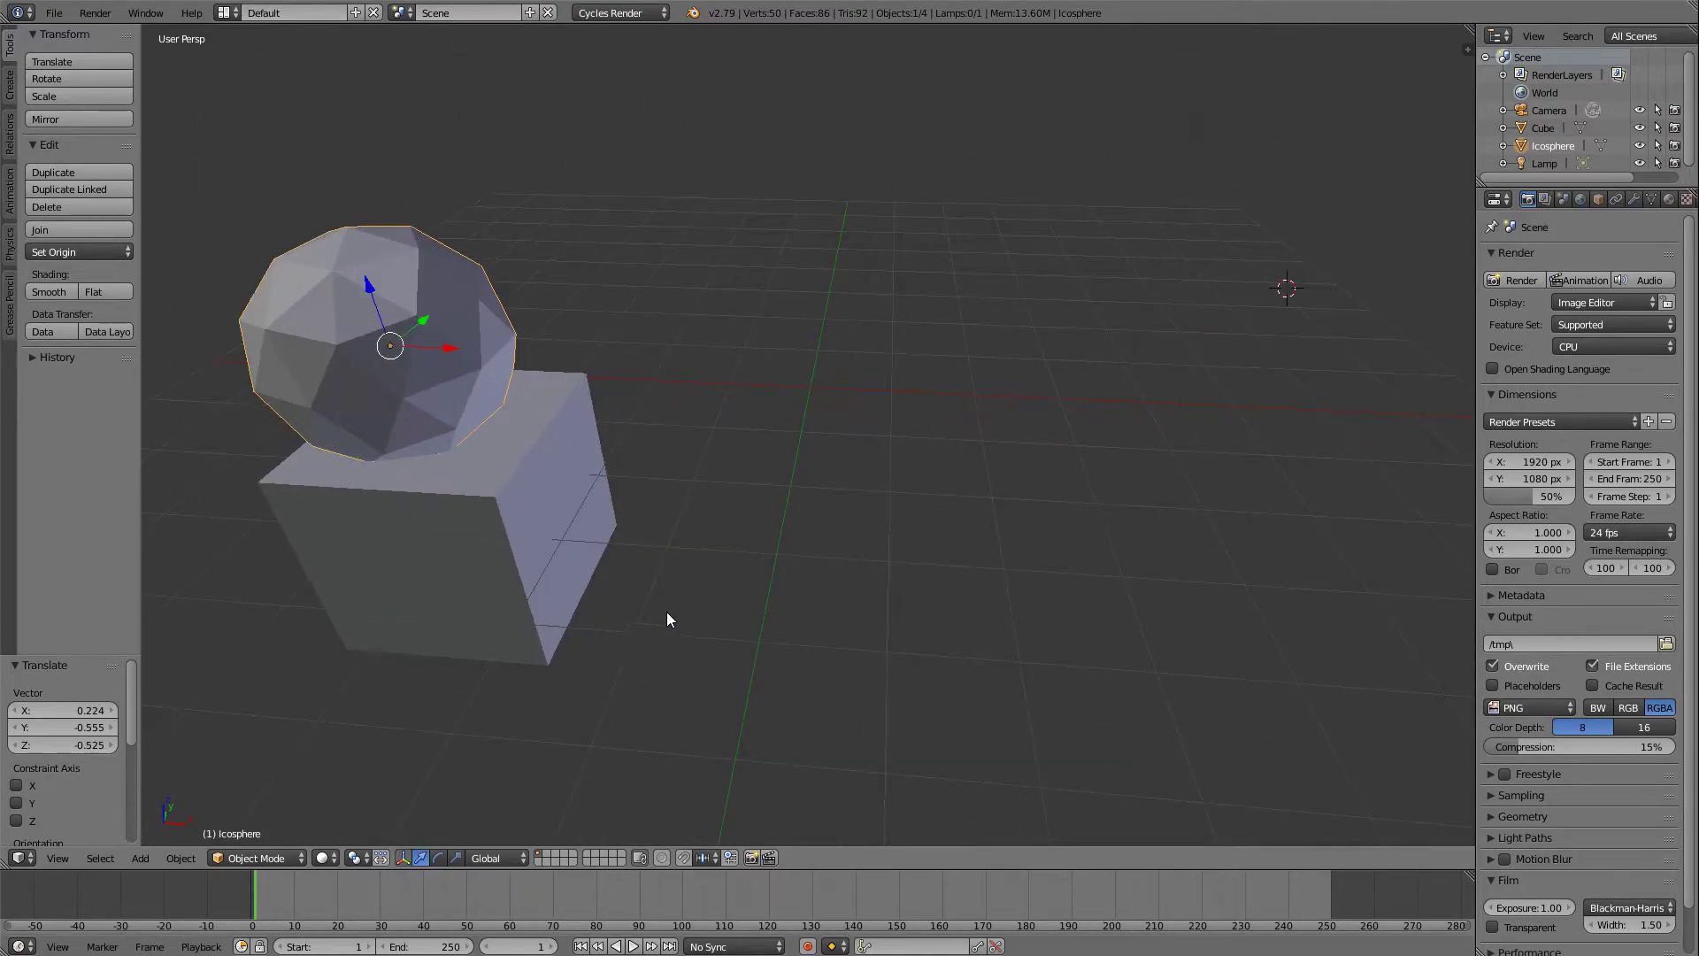
middle_click_drag(549, 544, 529, 523)
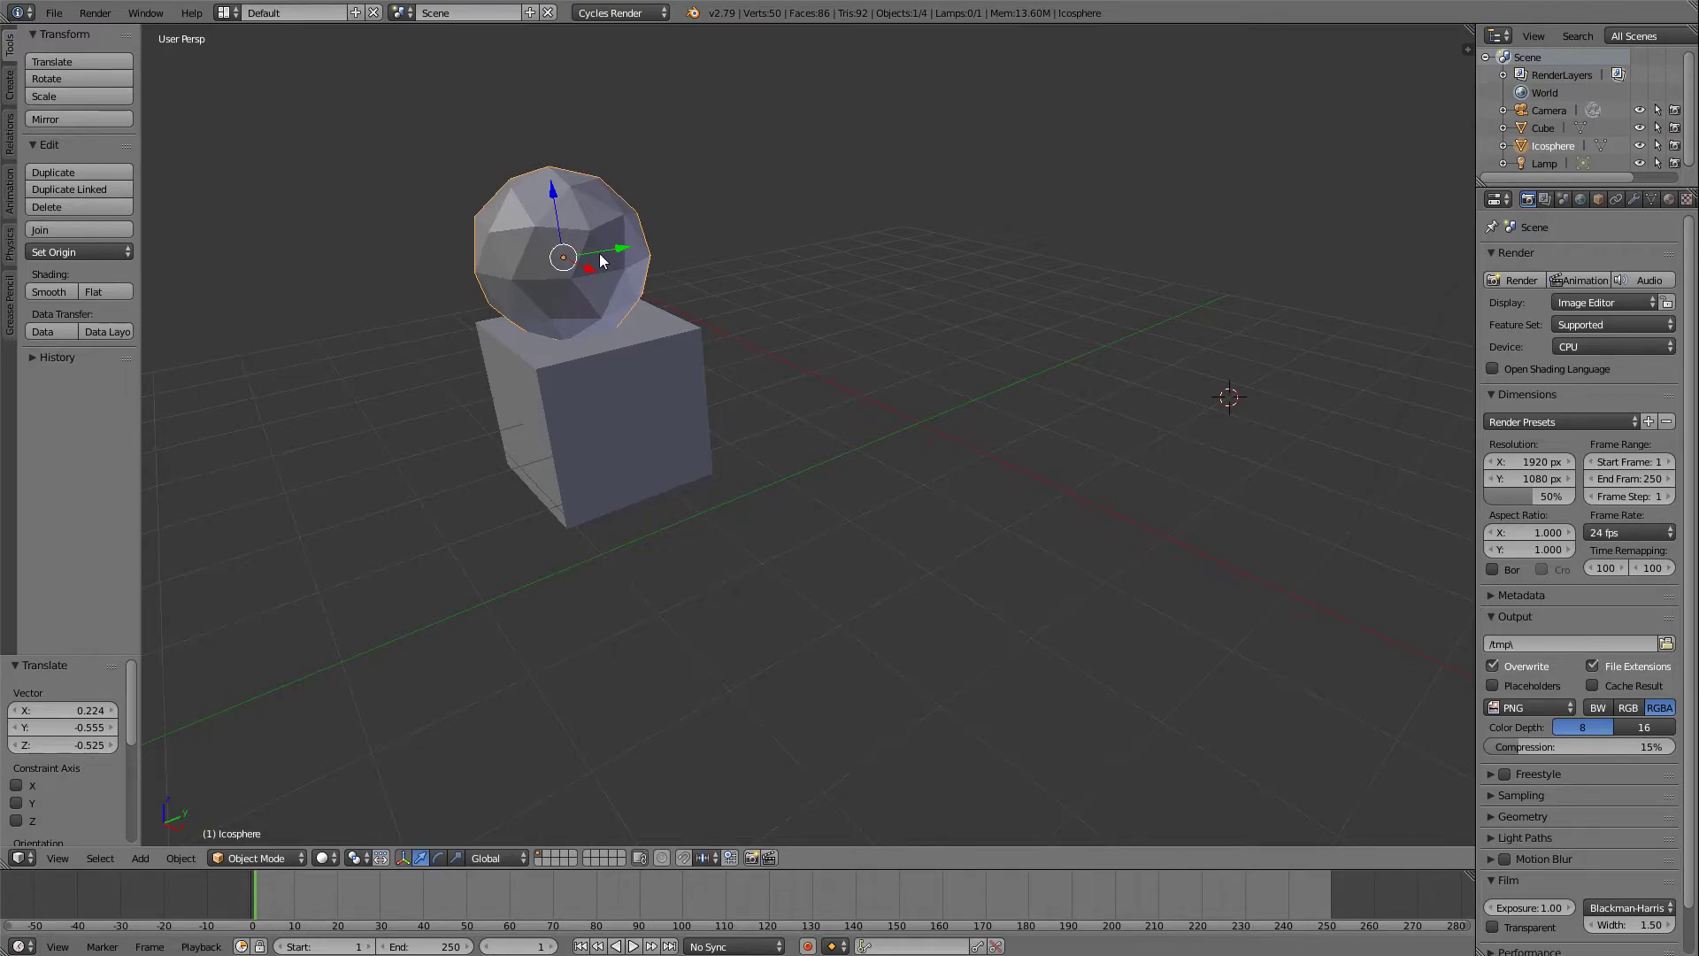
key("s")
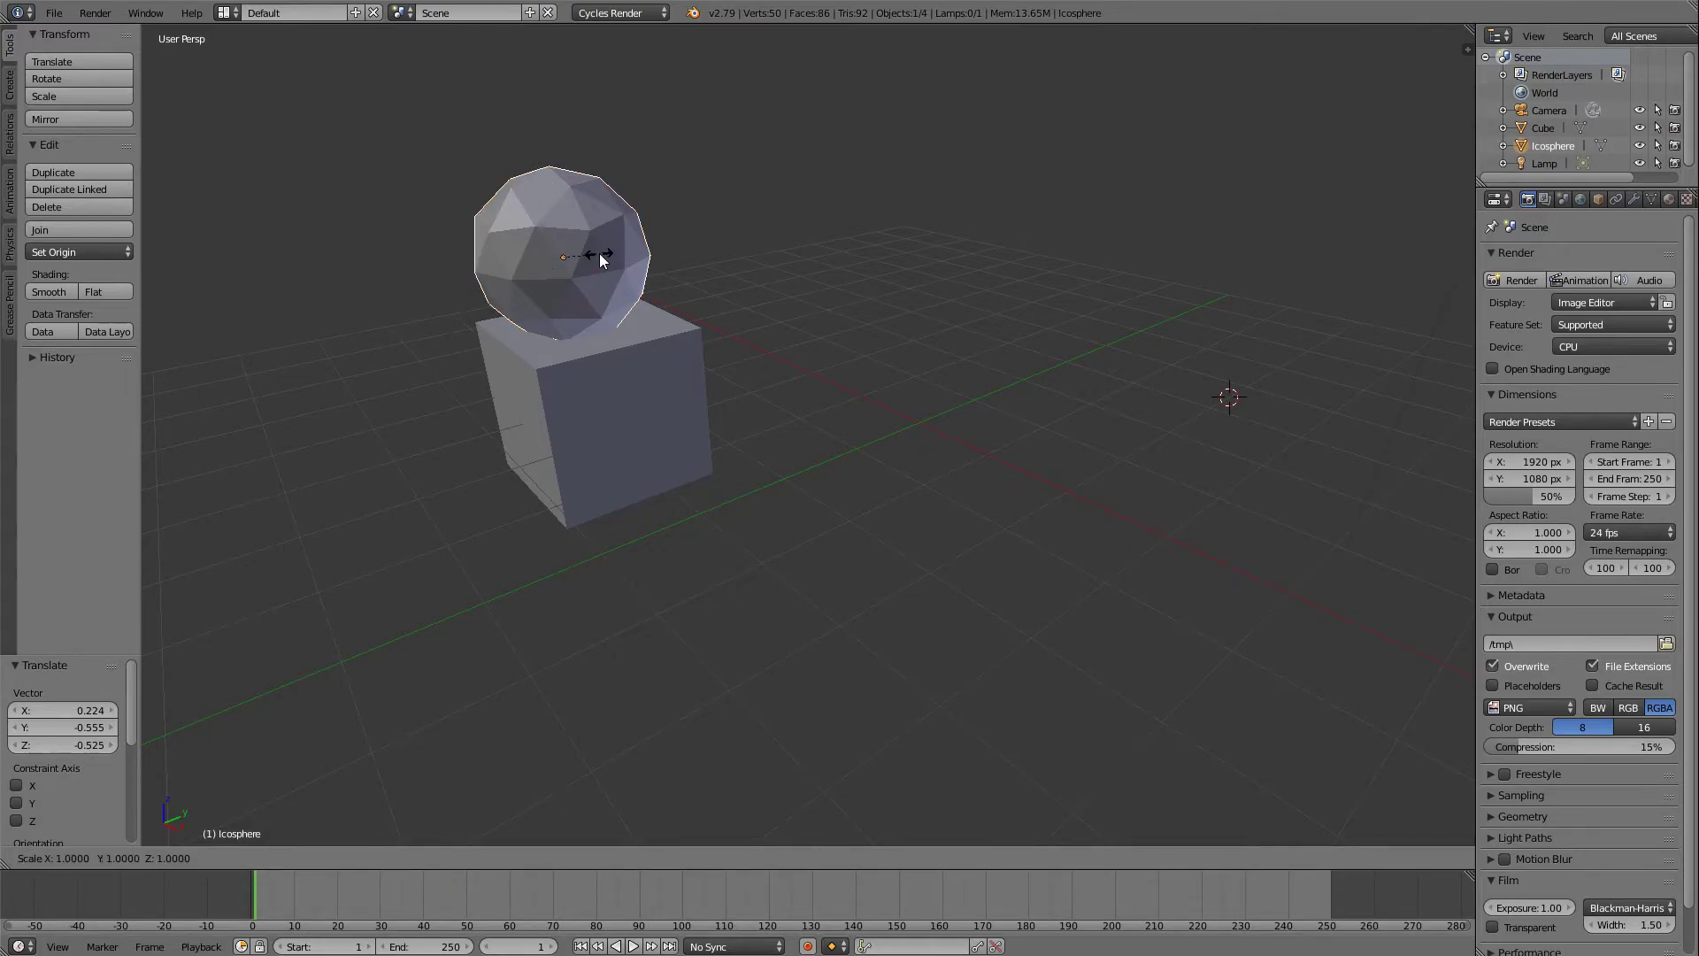
key("z")
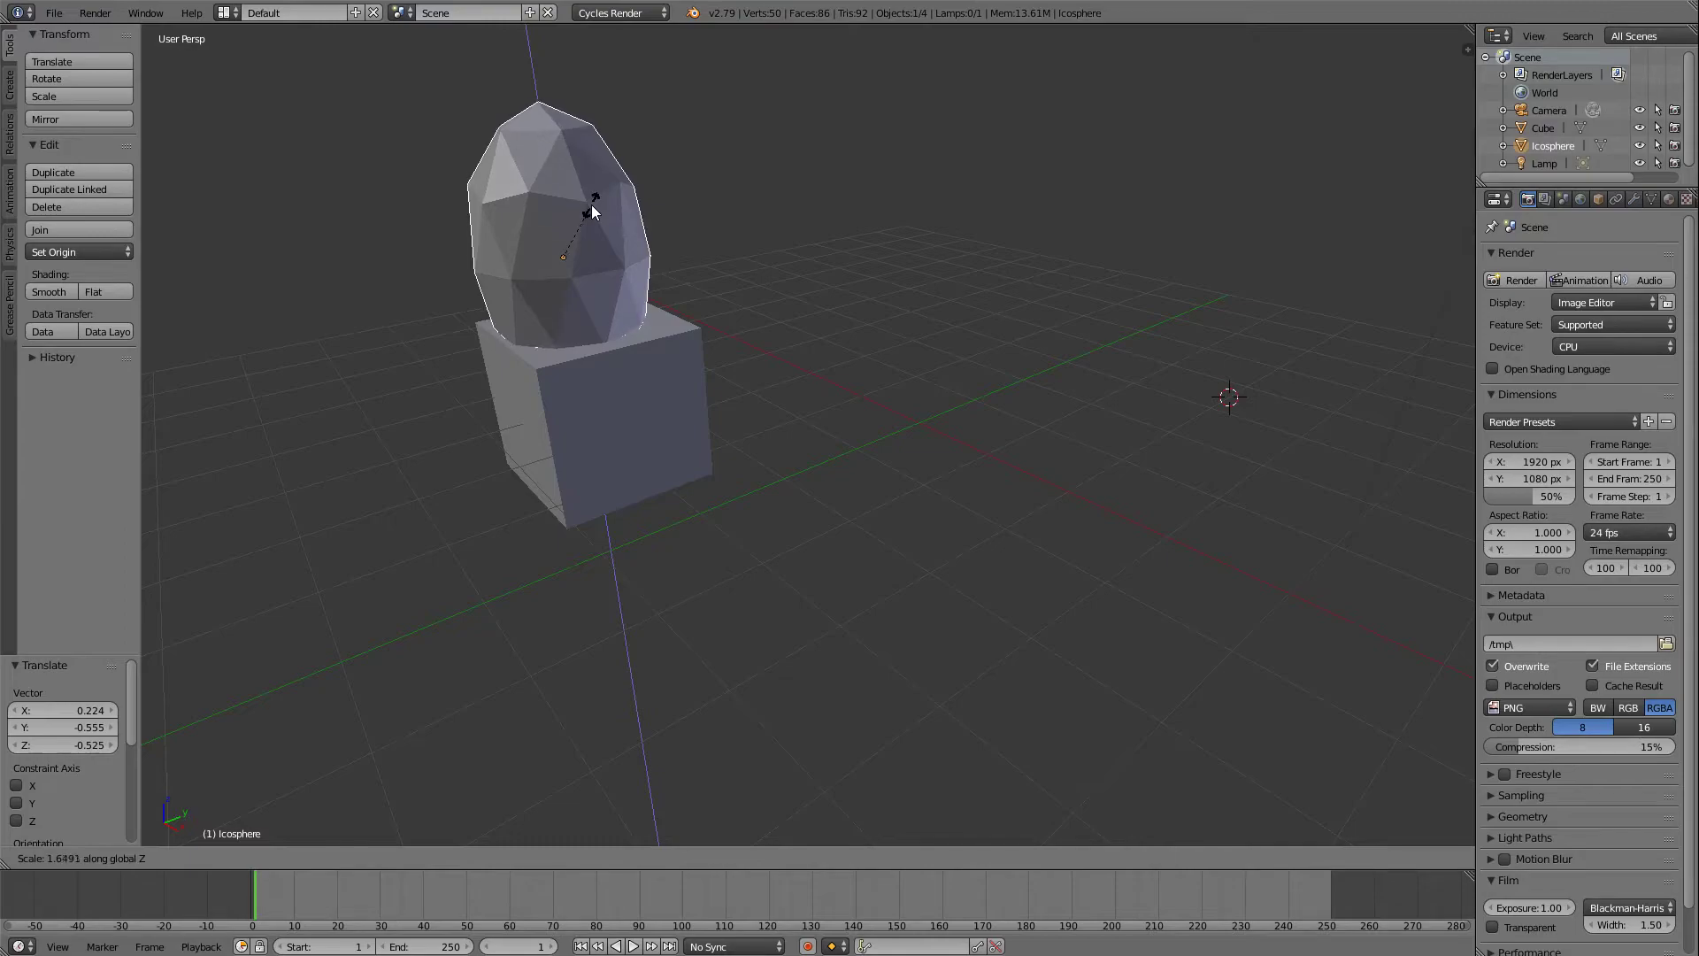
left_click(592, 209)
middle_click_drag(800, 248, 654, 257)
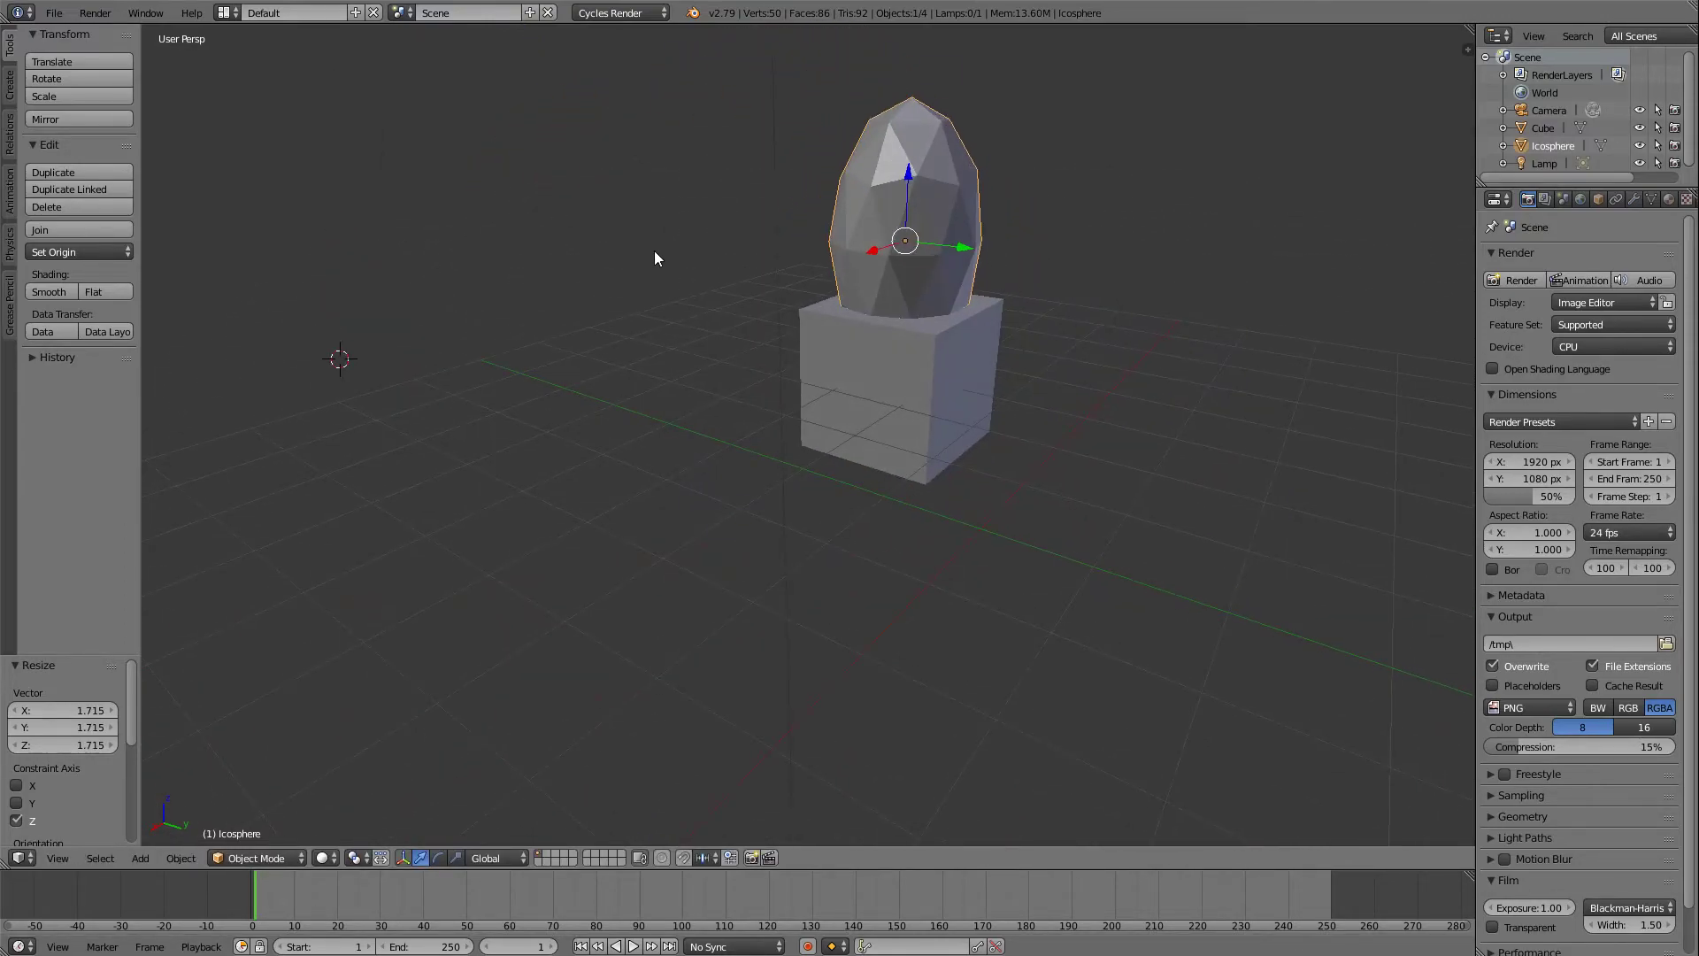